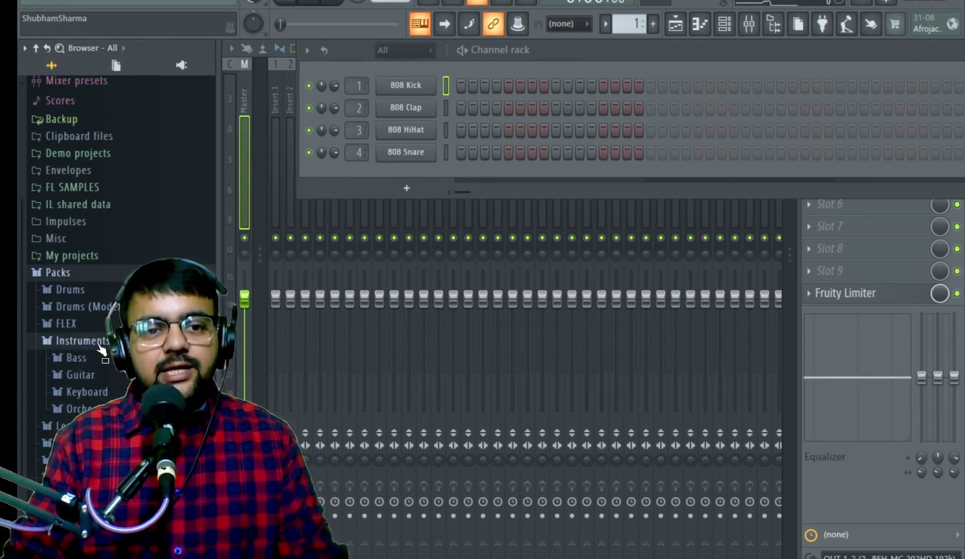
Add the Close Grand piano from the Keyboard instruments pack as a new channel in the channel rack.
left_click(81, 392)
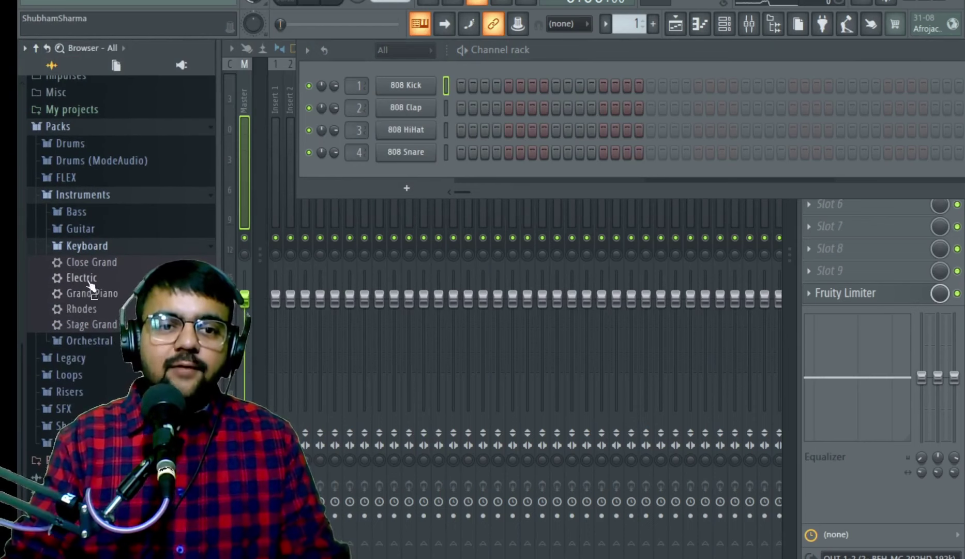
left_click_drag(90, 262, 427, 176)
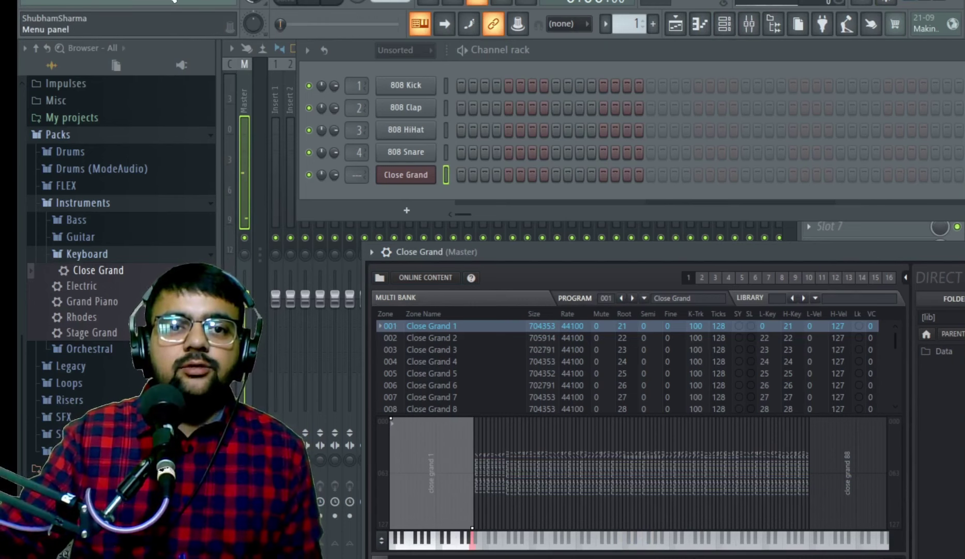
Set the audio buffer length to 2048 samples in the audio settings and close them.
left_click(173, 3)
left_click(179, 42)
left_click_drag(412, 134, 310, 133)
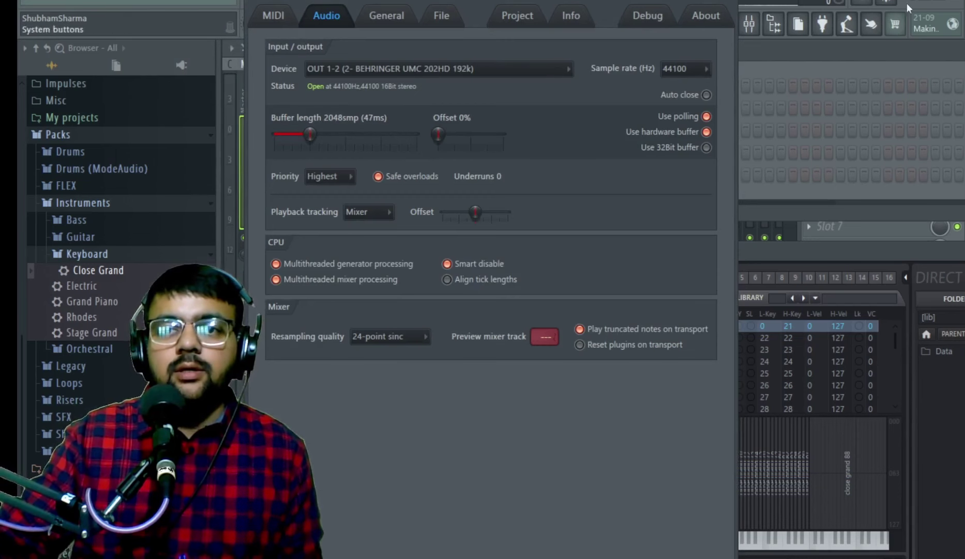
left_click(729, 2)
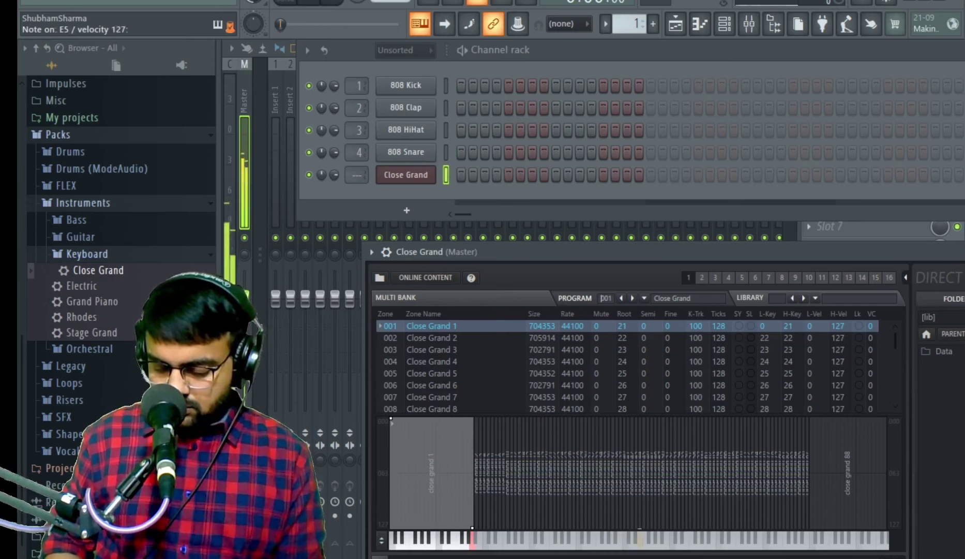
Play a few notes on Close Grand to test the piano sound.
key("c")
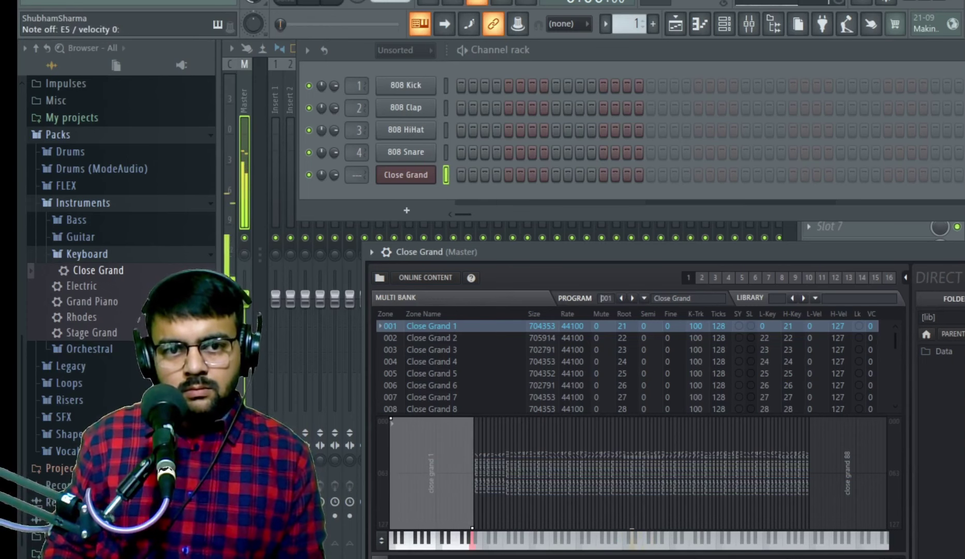
key("z")
key("z")
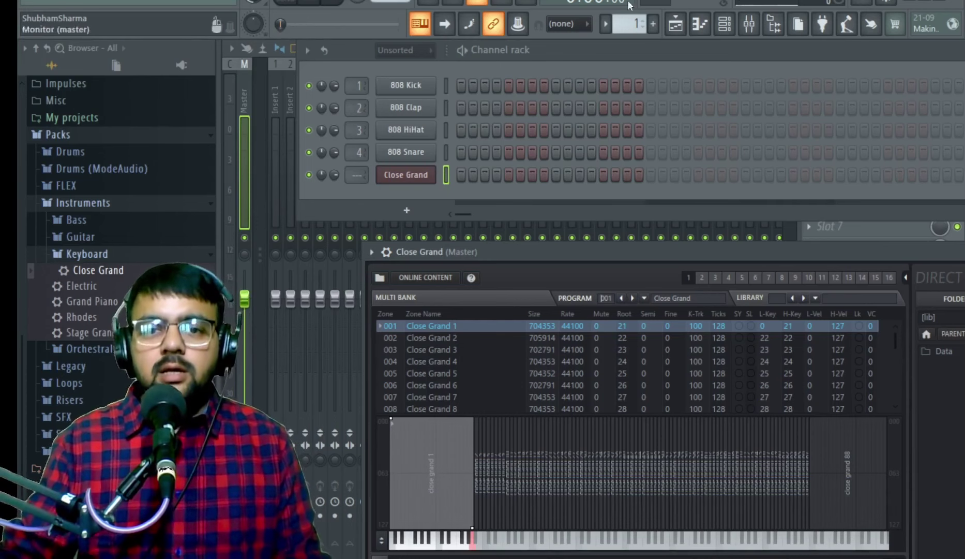
Open the piano roll of the Close Grand channel and place an A4 note at the start of bar 1.
right_click(391, 176)
left_click(481, 174)
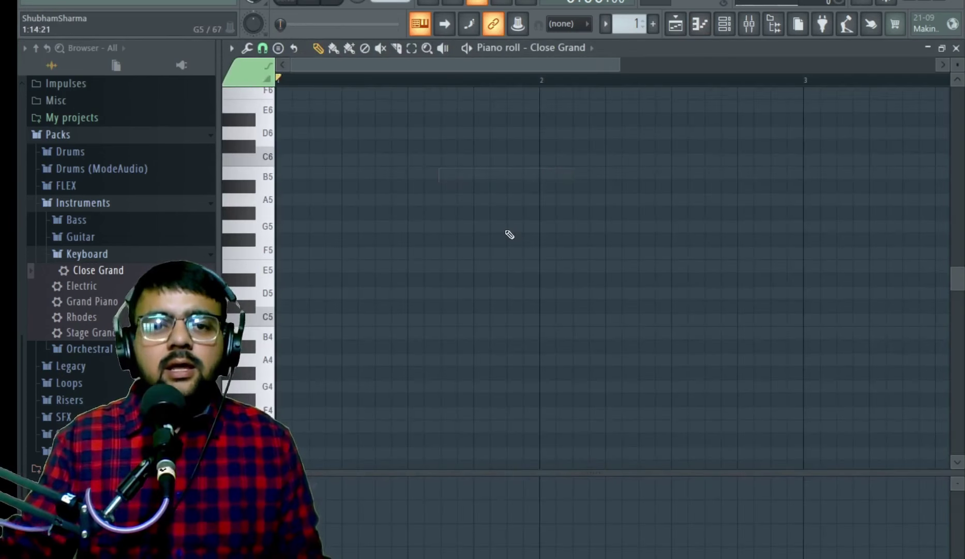
scroll(325, 283, "up", 1)
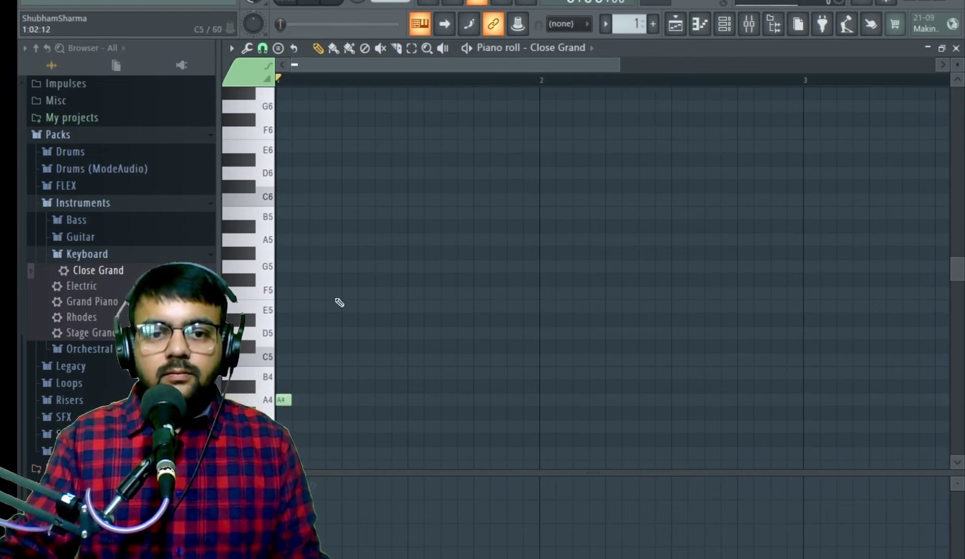
Tap in a project tempo of about 92 BPM with the tempo tapper, then close it.
right_click(489, 10)
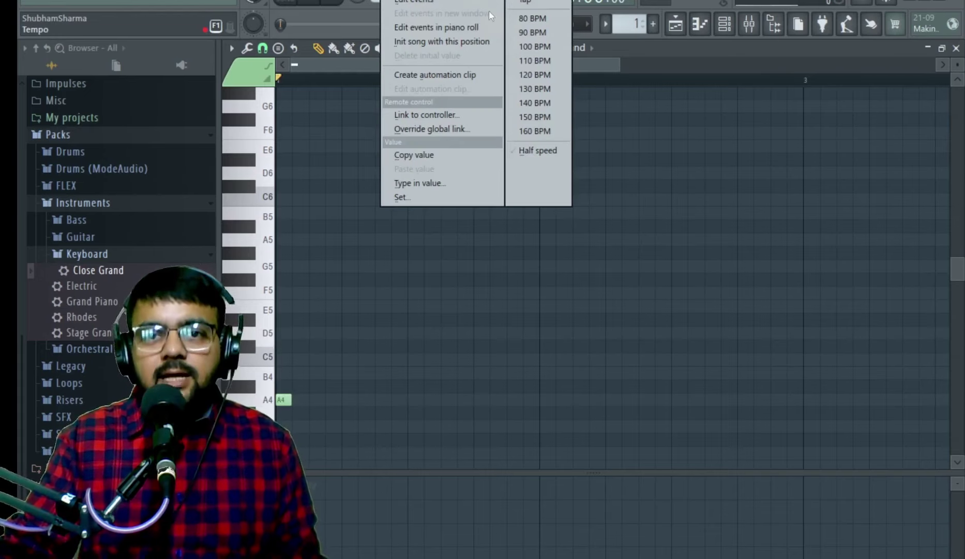
left_click(527, 2)
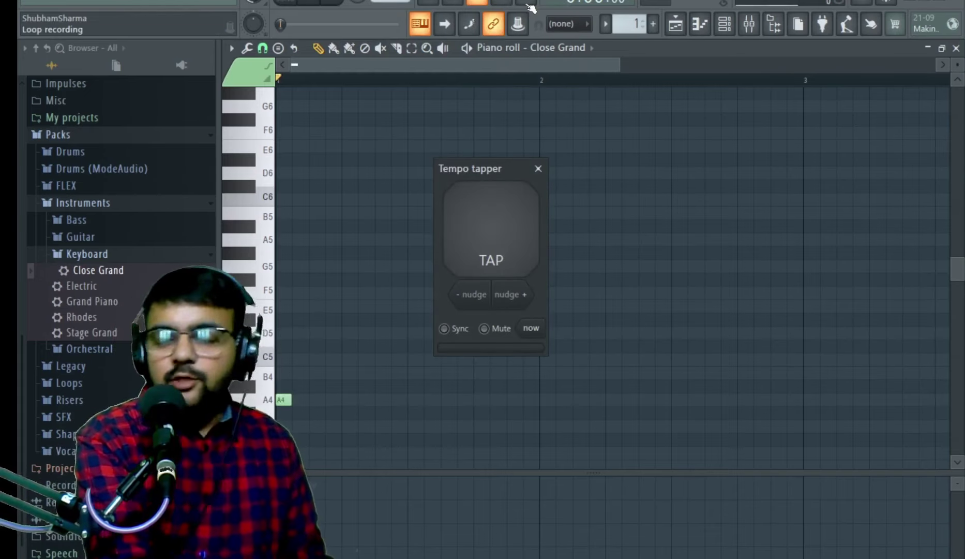
key("q")
key("q")
key("q")
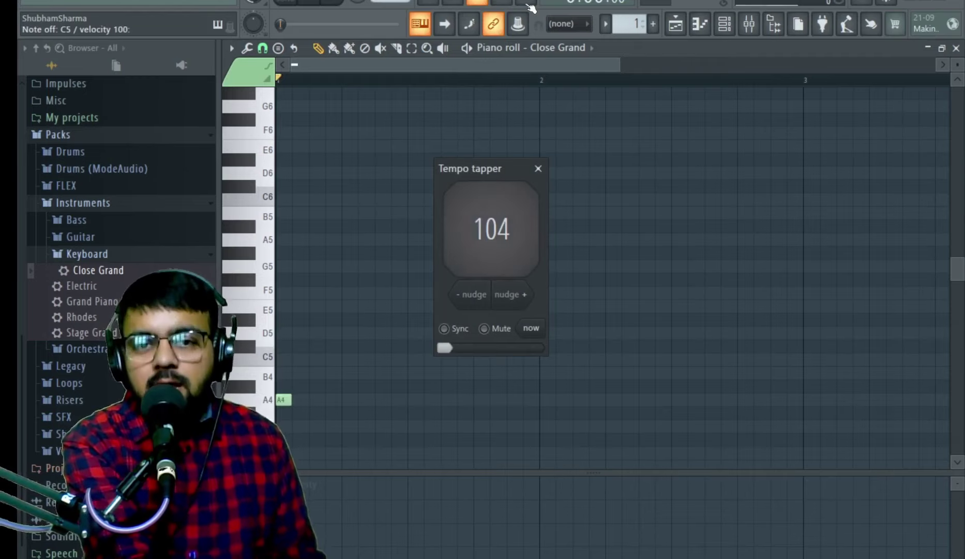
key("q")
key("q")
key("q")
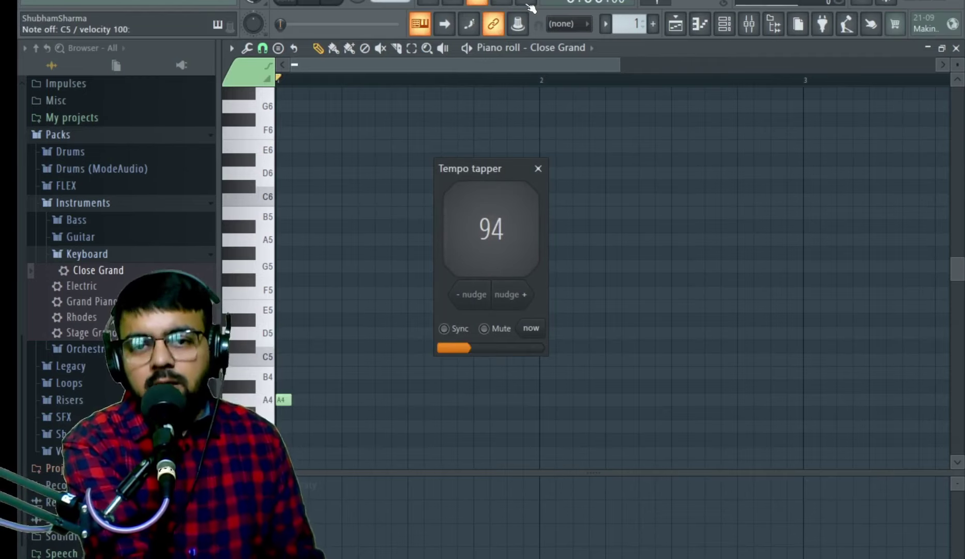
key("q")
key("q")
key("q")
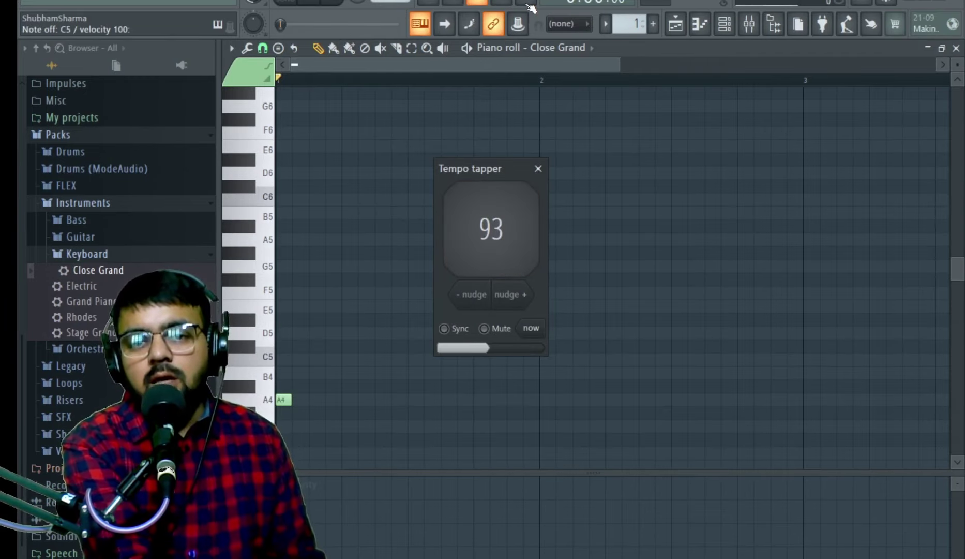
key("q")
key("q")
key("q")
key("q")
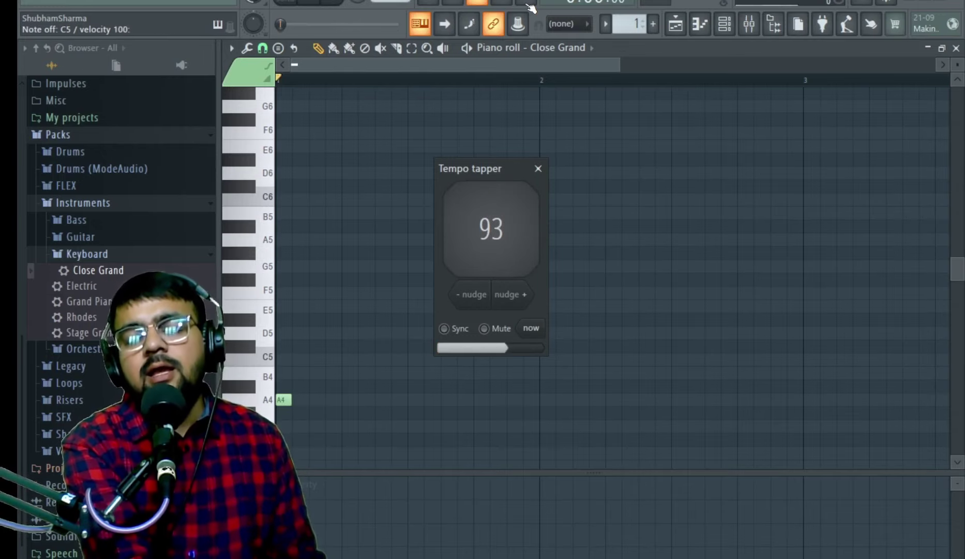
key("q")
key("q")
key("q")
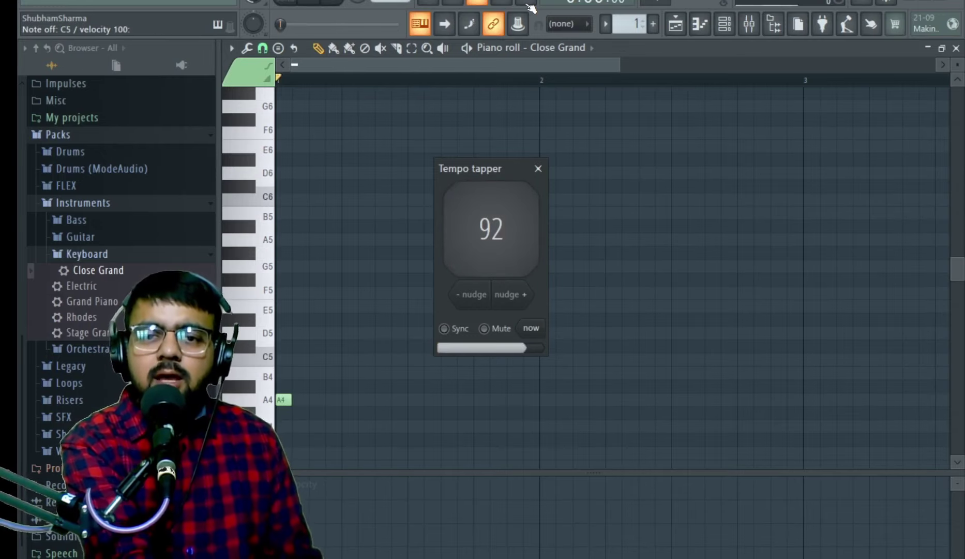
key("q")
key("q")
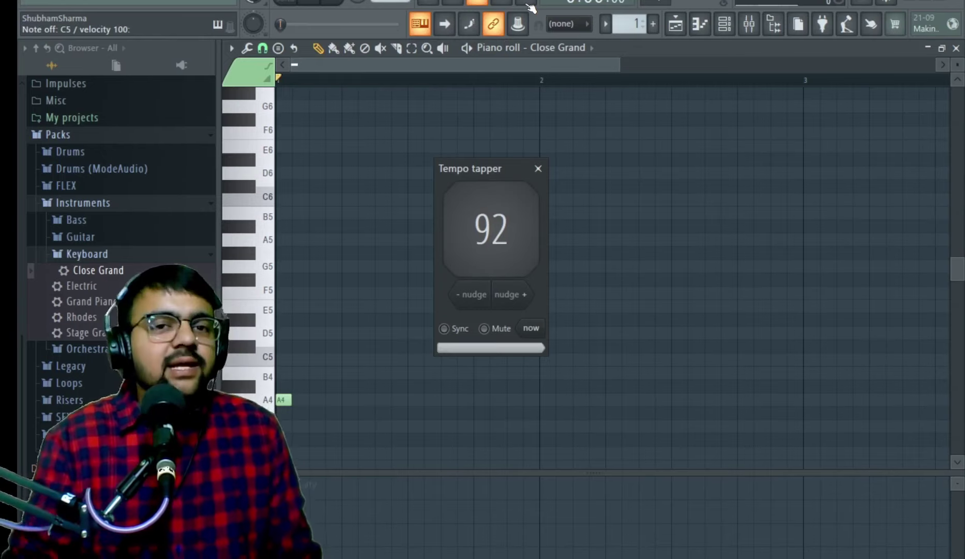
left_click(539, 169)
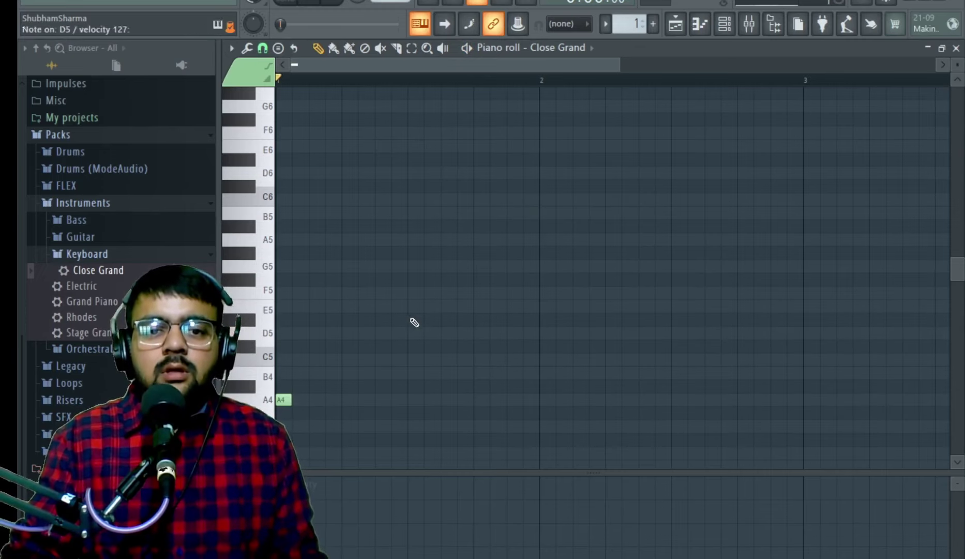
Place a D5 note on step 2 of bar 1, directly after the A4 note, and audition the timing.
left_click(318, 332)
left_click(317, 2)
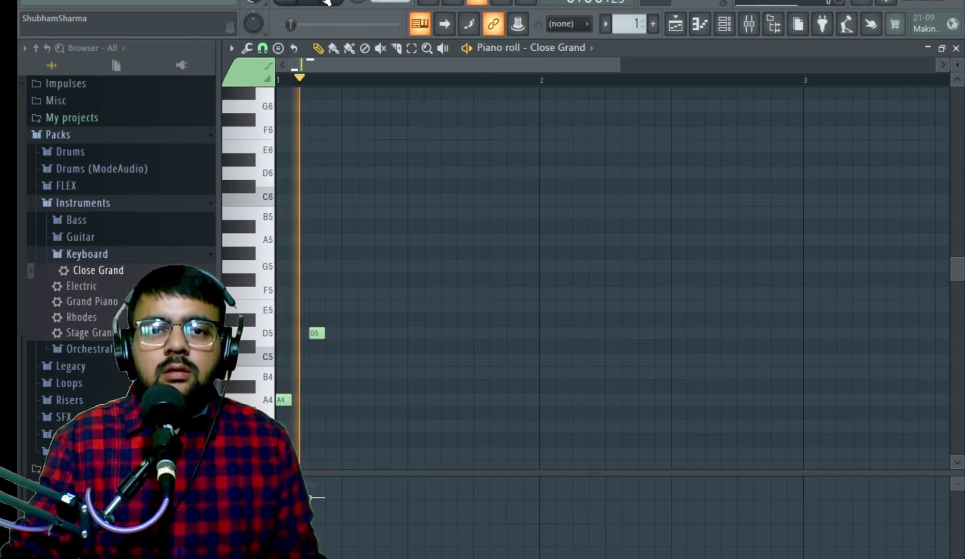
left_click(332, 2)
left_click_drag(318, 333, 309, 332)
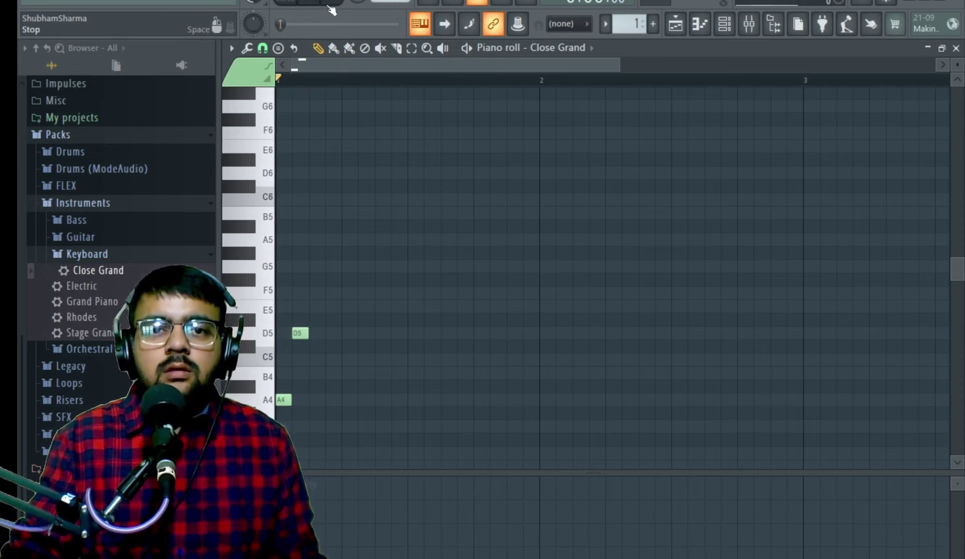
left_click(316, 2)
left_click(331, 10)
Add a second D5 note on step 5 of bar 1 and play the pattern to check its timing.
left_click(330, 332)
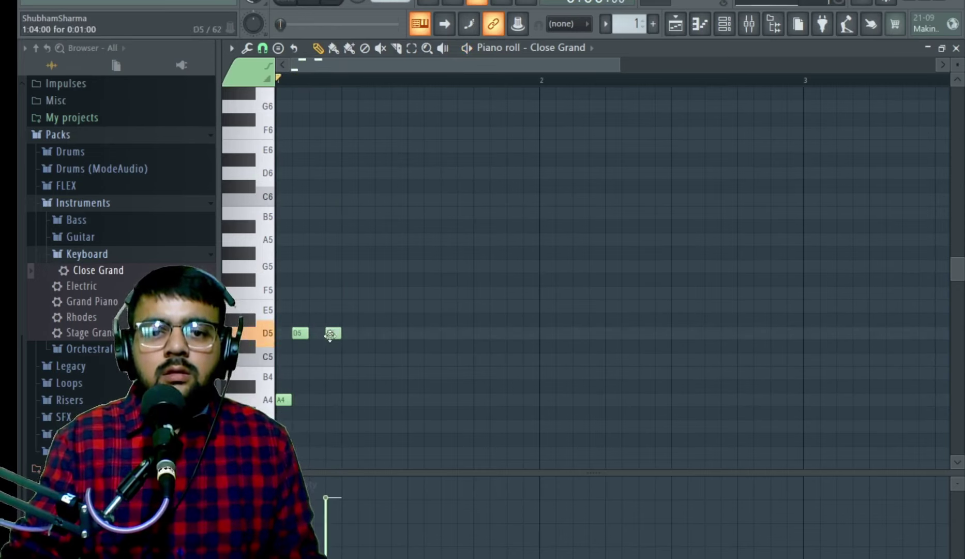
left_click(317, 2)
left_click_drag(334, 333, 350, 333)
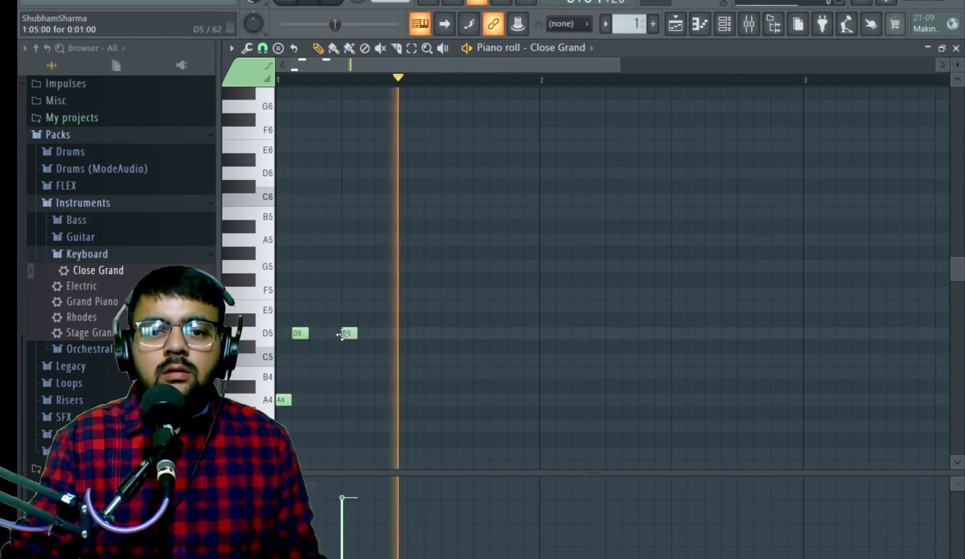
left_click(342, 2)
left_click(317, 2)
Add D5 notes on steps 8, 11 and 14 of bar 1 while the pattern plays, then stop playback.
left_click(381, 333)
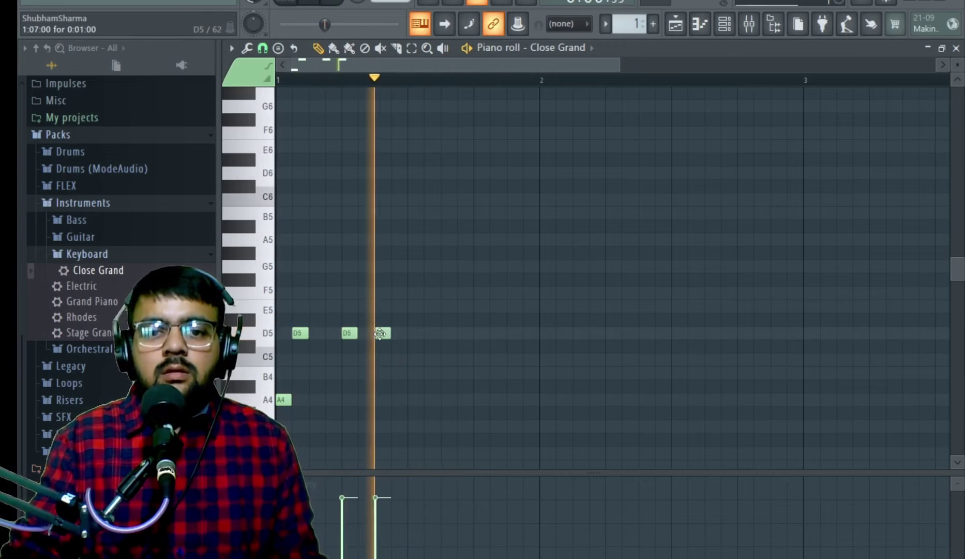
left_click_drag(380, 334, 397, 334)
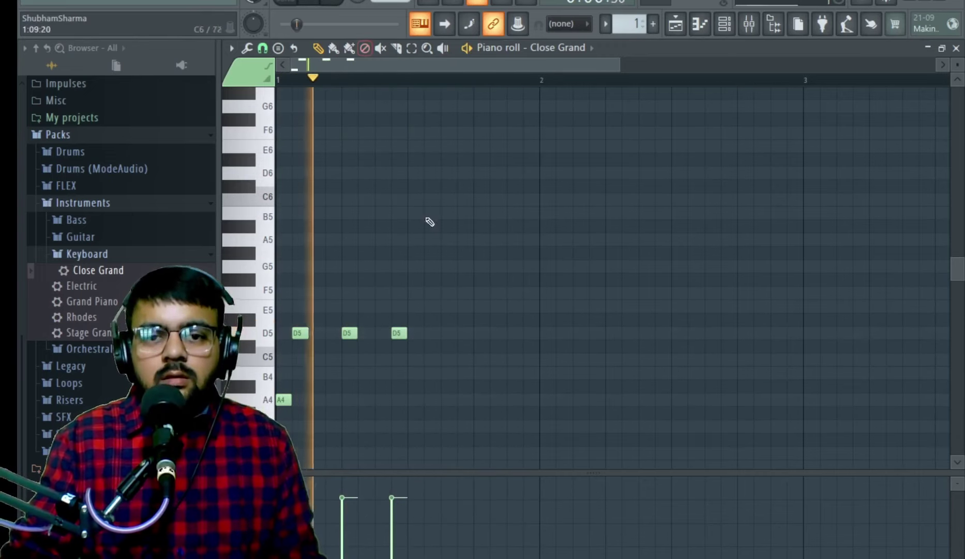
left_click(462, 334)
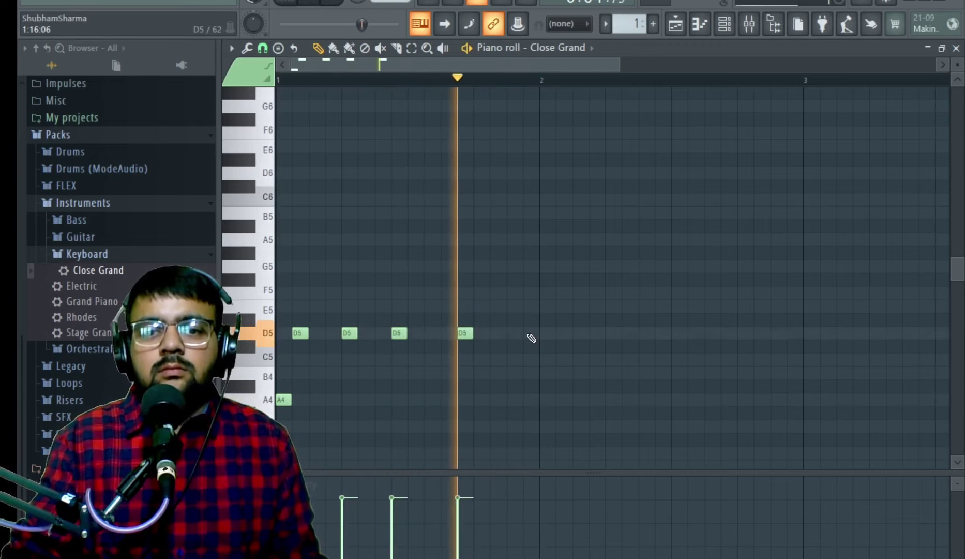
left_click_drag(467, 334, 450, 333)
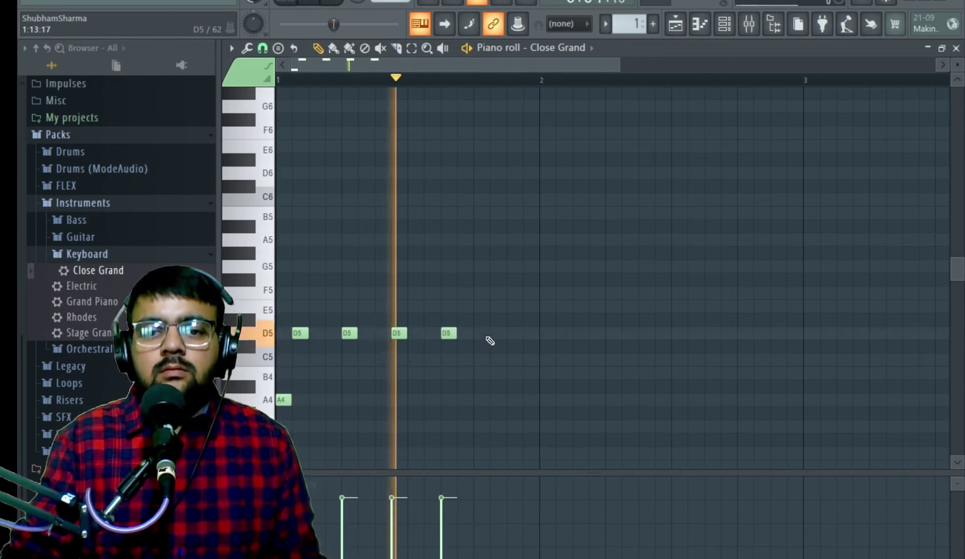
left_click(490, 334)
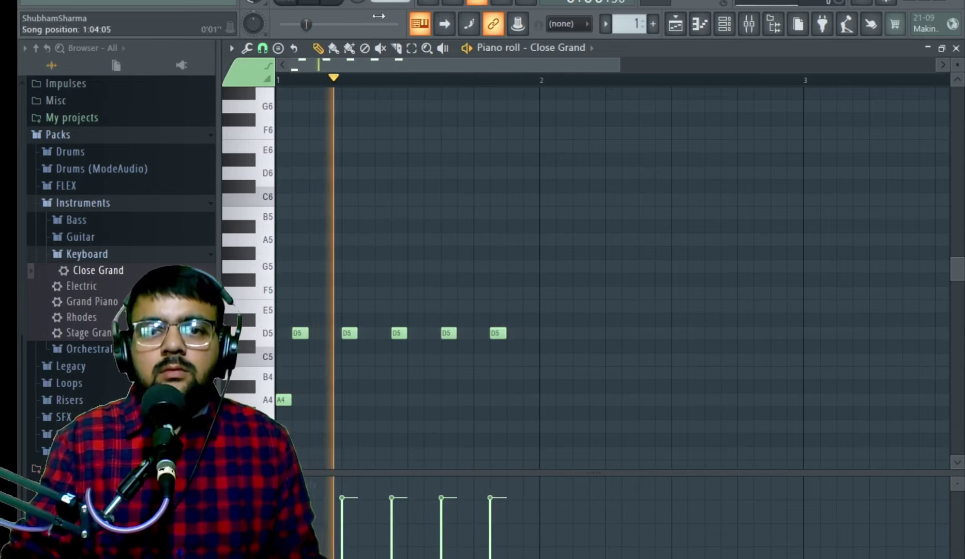
left_click(335, 4)
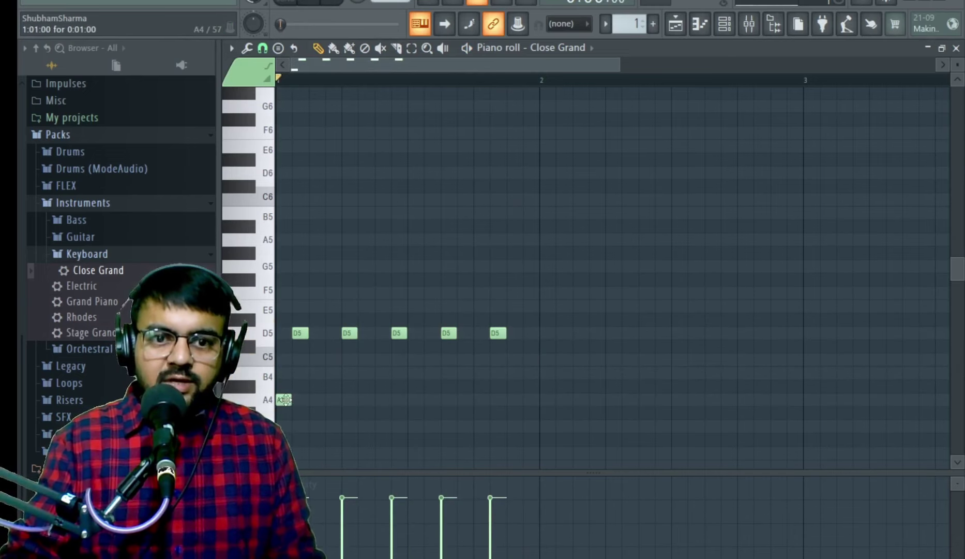
Raise the first note of bar 1 to B4 and audition the pattern.
left_click_drag(281, 397, 281, 368)
left_click(312, 3)
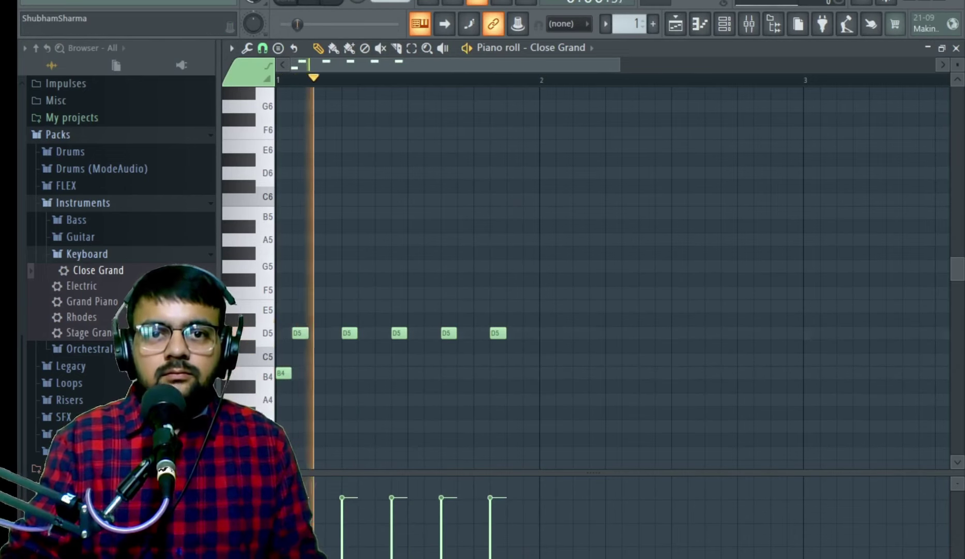
left_click(336, 3)
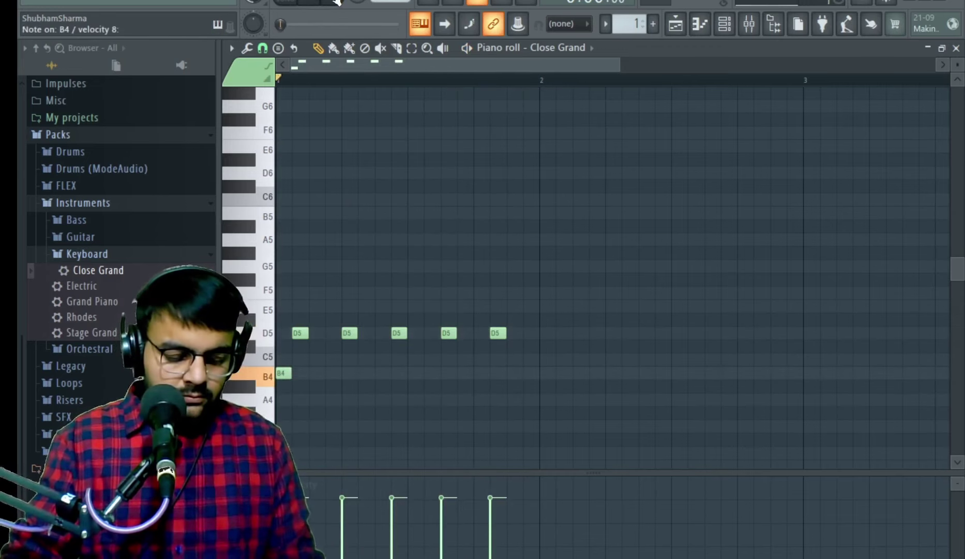
Audition a melody phrase on Close Grand using the notes D5, C5, B4 and A4.
key("w")
key("q")
key("m")
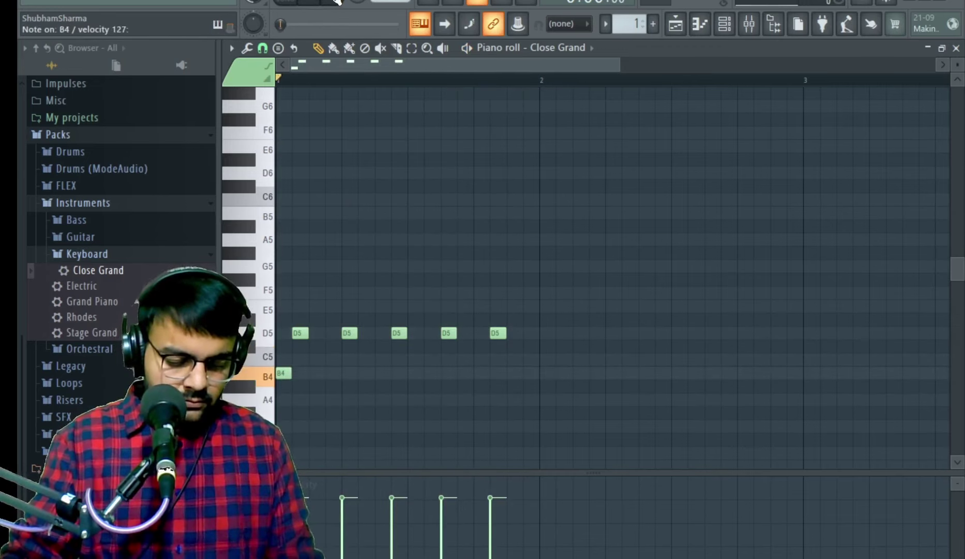
key("n")
key("m")
key("n")
key("q")
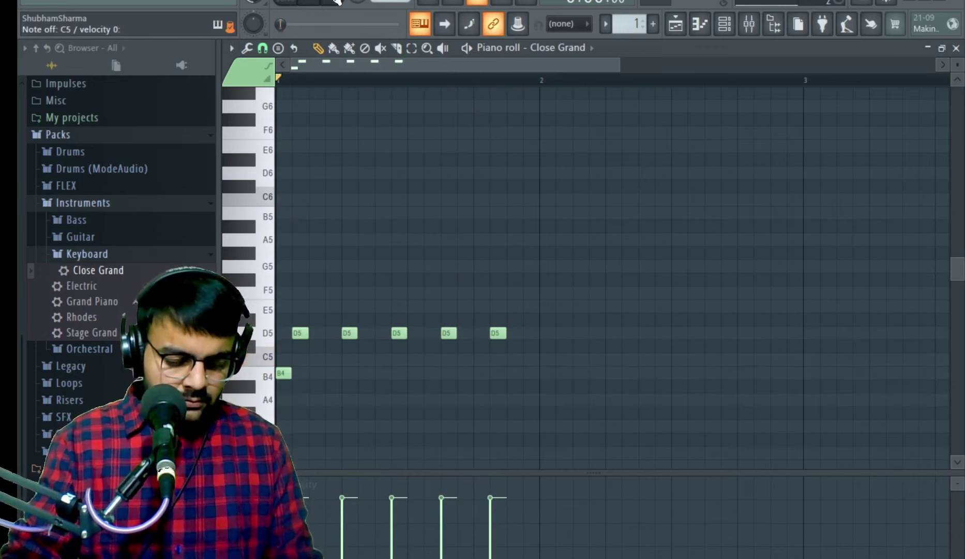
key("n")
key("w")
key("q")
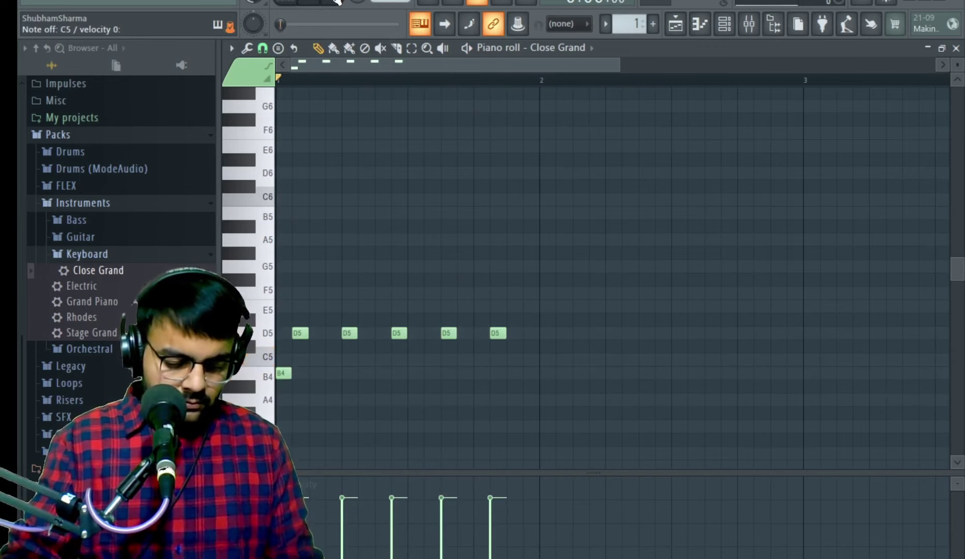
key("m")
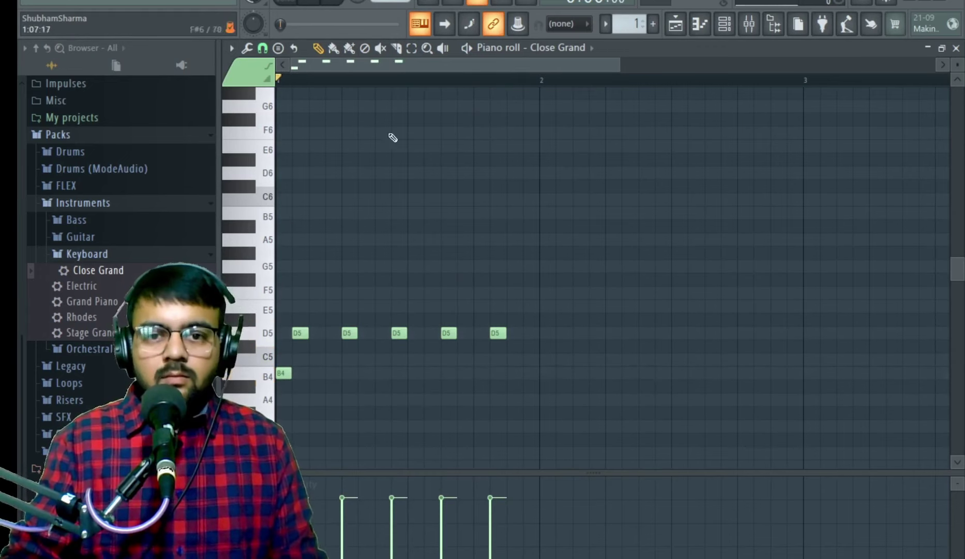
Place B4, D5 and A4 on steps 1, 2 and 5 of bar 2, and audition B4 on the piano.
left_click(544, 373)
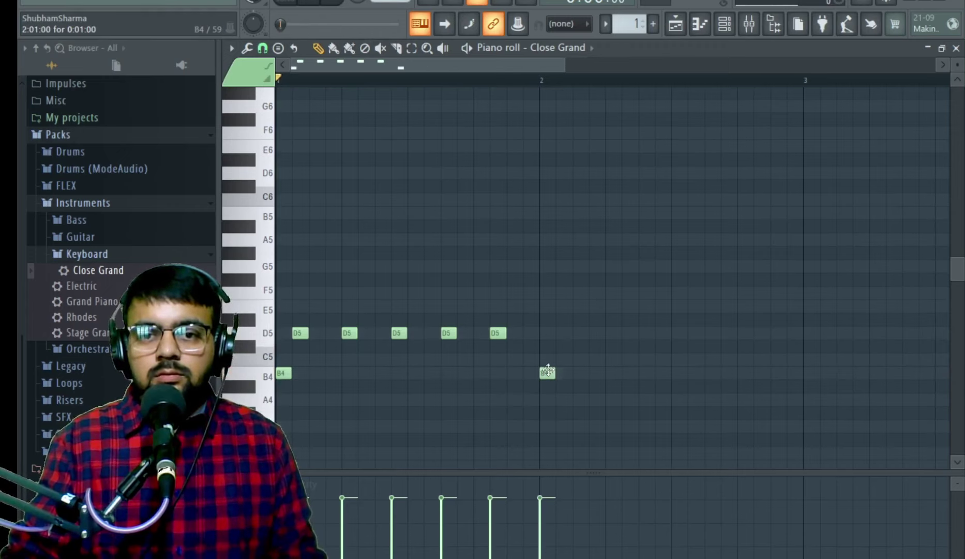
left_click(561, 334)
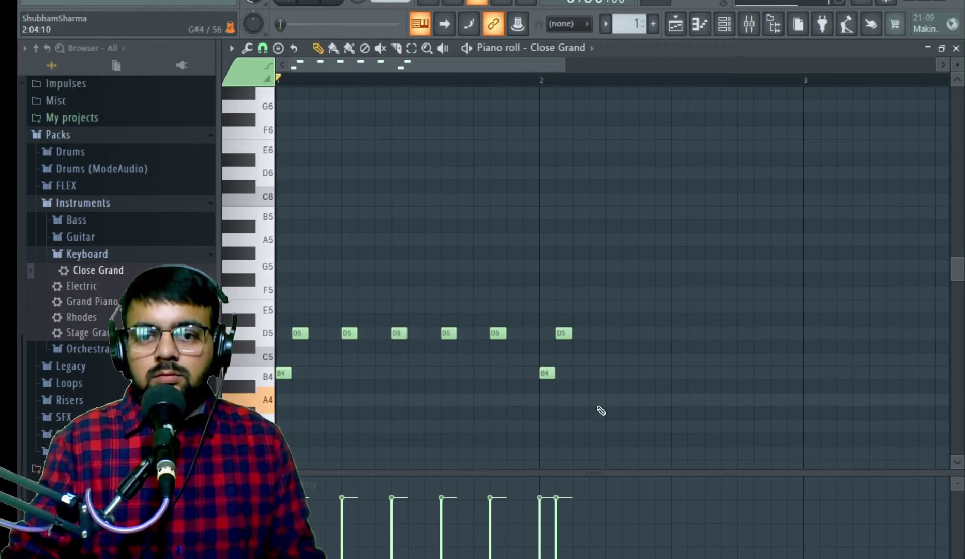
left_click(613, 400)
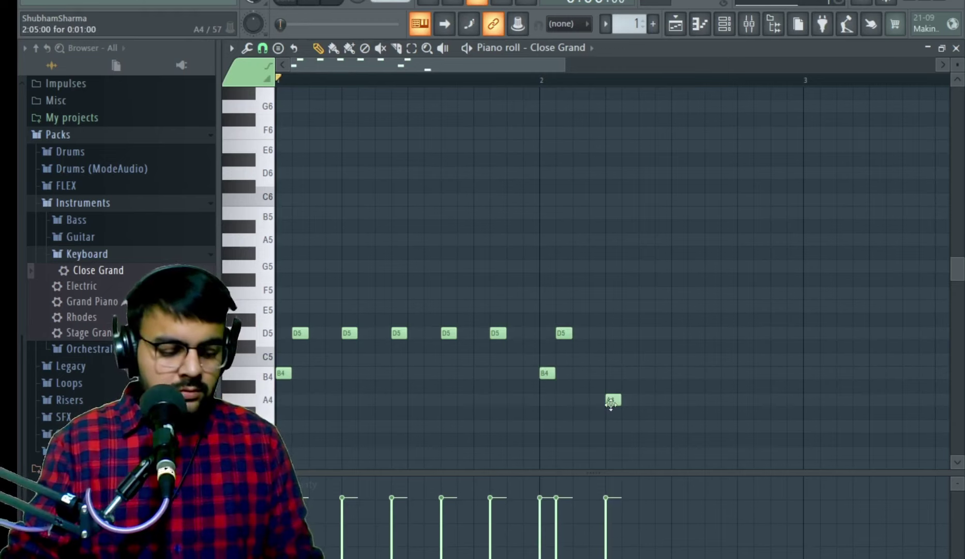
key("w")
key("w")
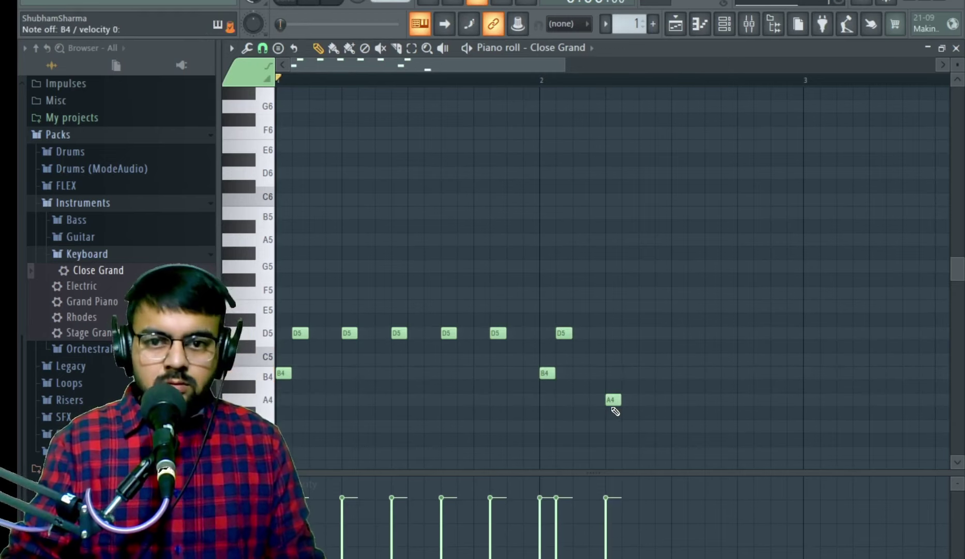
key("w")
Add D5 on step 7 and B4 on steps 9 and 12 of bar 2, removing the stray A4 on step 9.
left_click(645, 333)
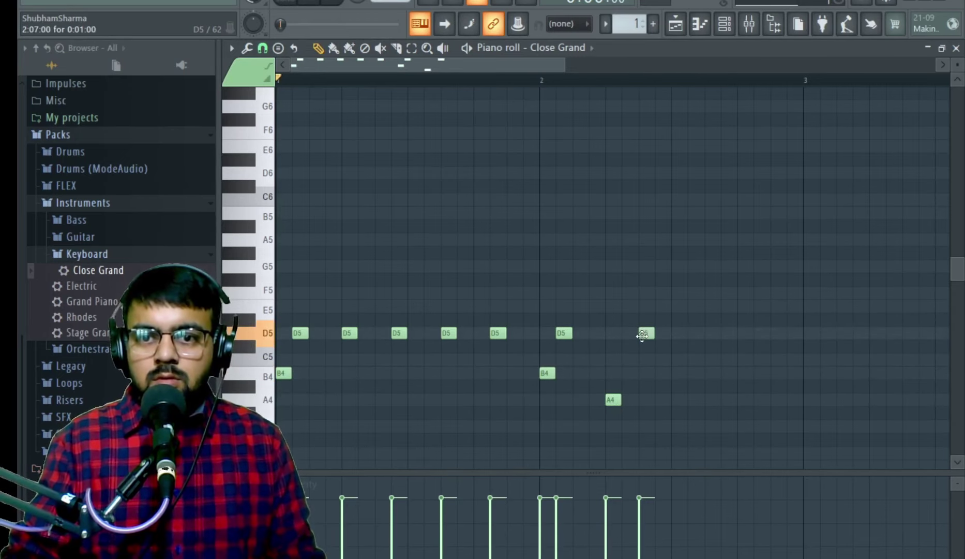
left_click(673, 401)
left_click(676, 376)
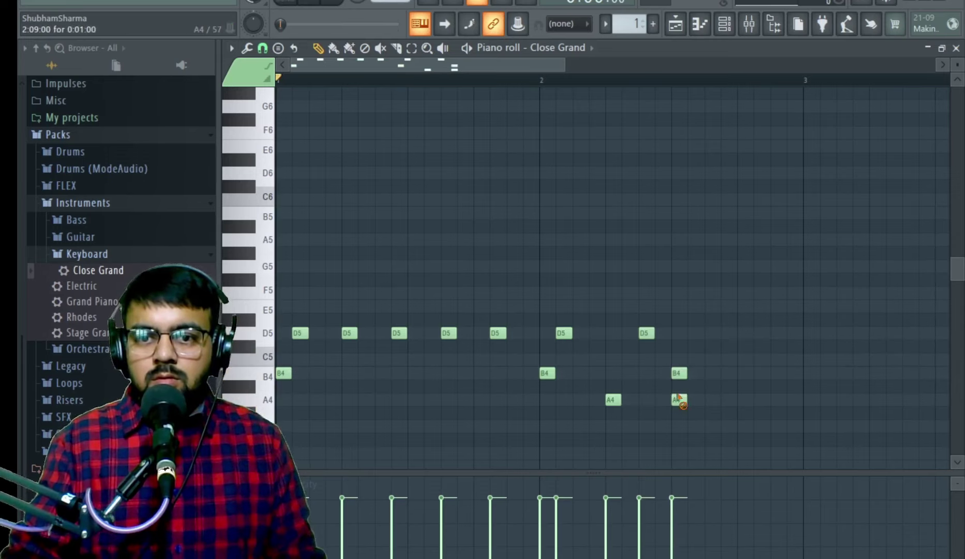
right_click(679, 399)
left_click(724, 377)
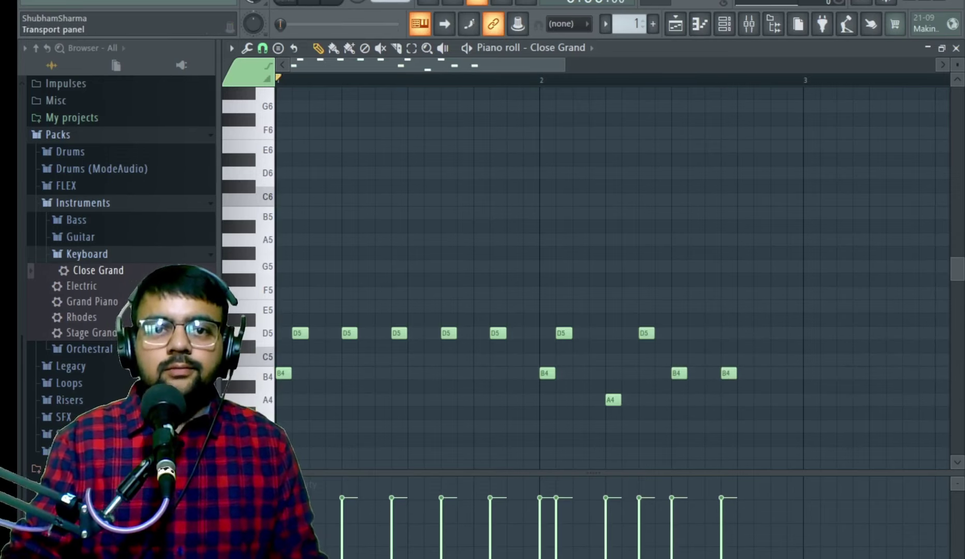
Play the pattern while retiming the end of bar 2, with D5 on step 8 and the B4 notes on steps 11 and 14.
left_click(315, 3)
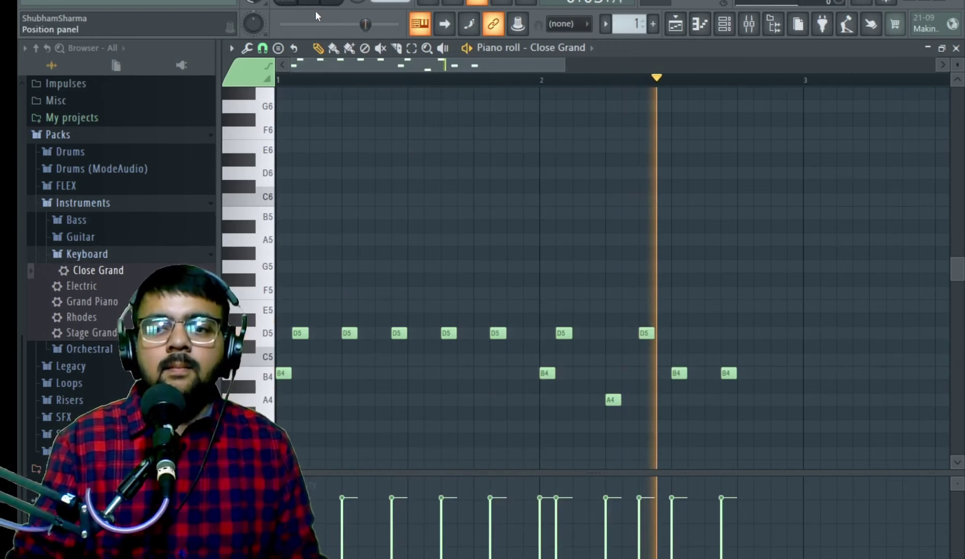
left_click_drag(648, 337, 681, 337)
left_click_drag(728, 373, 795, 372)
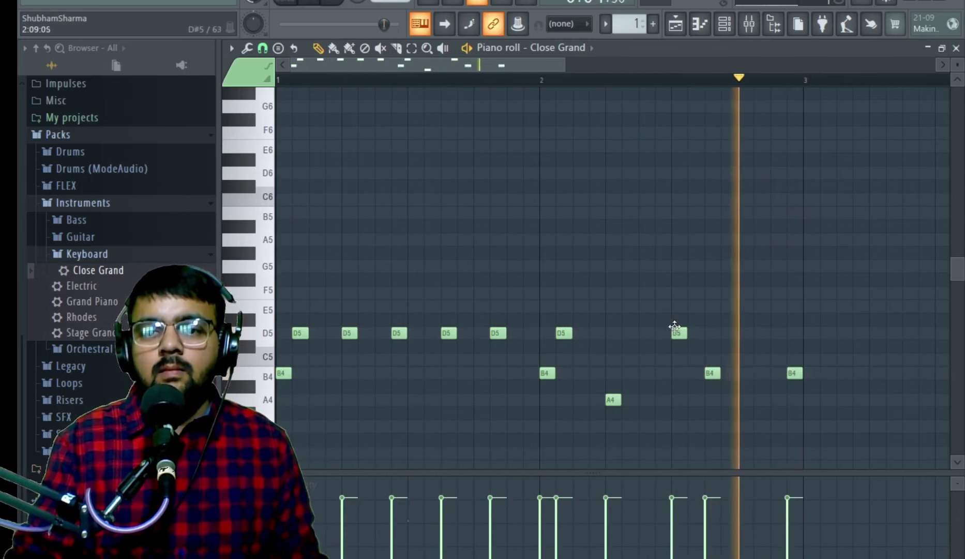
left_click_drag(678, 333, 660, 332)
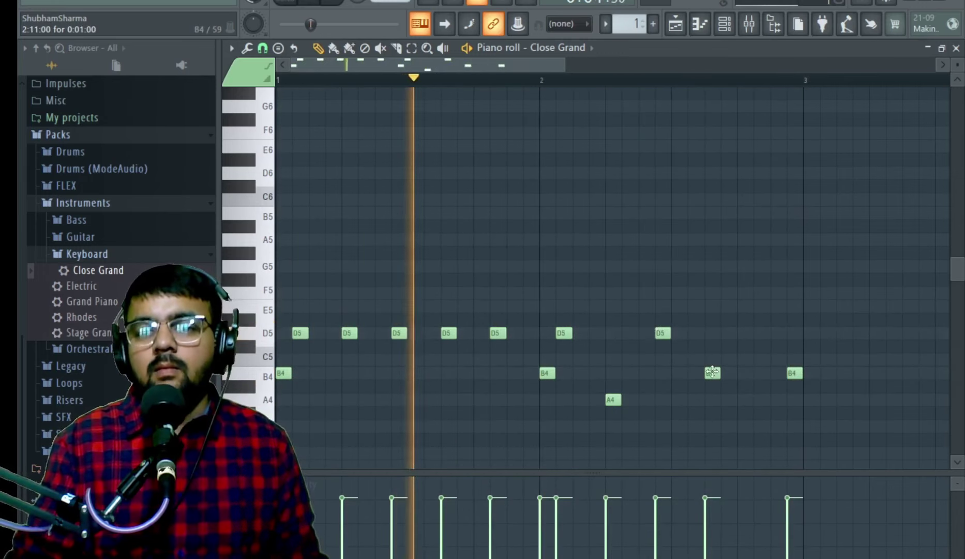
left_click_drag(794, 368, 761, 371)
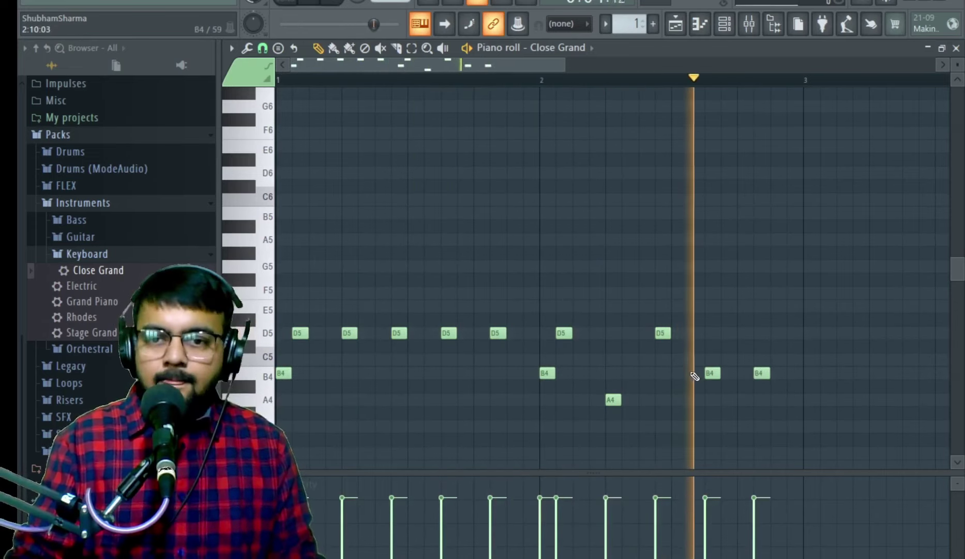
key("space")
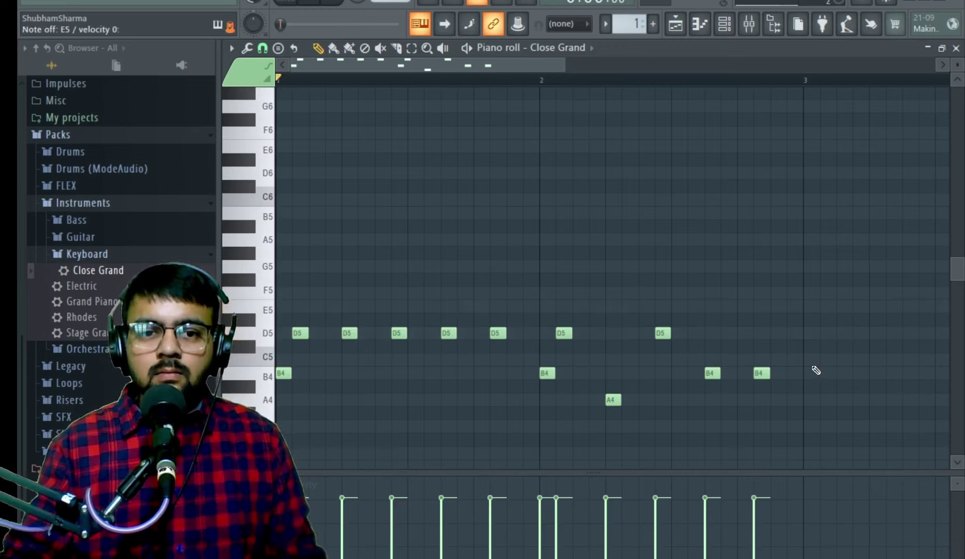
Add D5 on step 1 and E5 on steps 3 and 6 of bar 3, and play from the start of that bar.
left_click(806, 333)
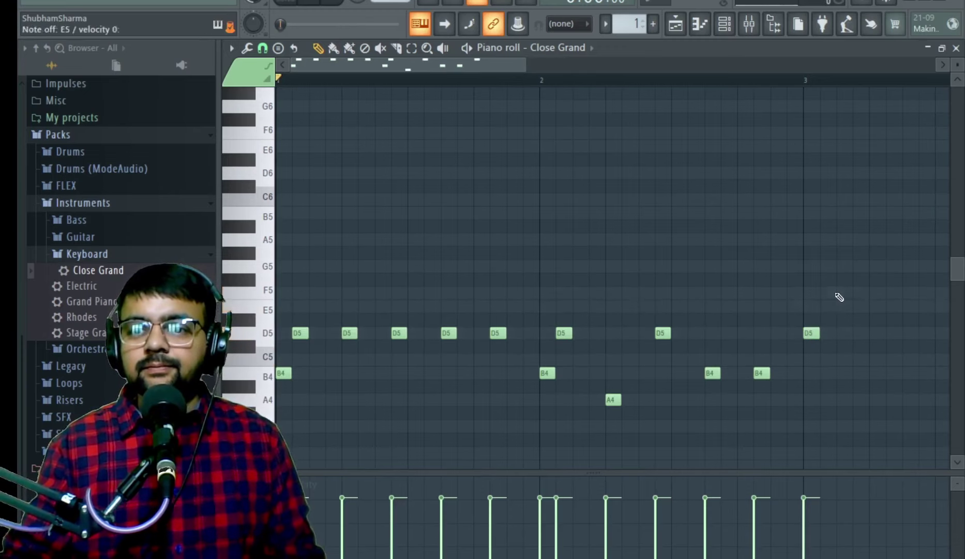
left_click(846, 309)
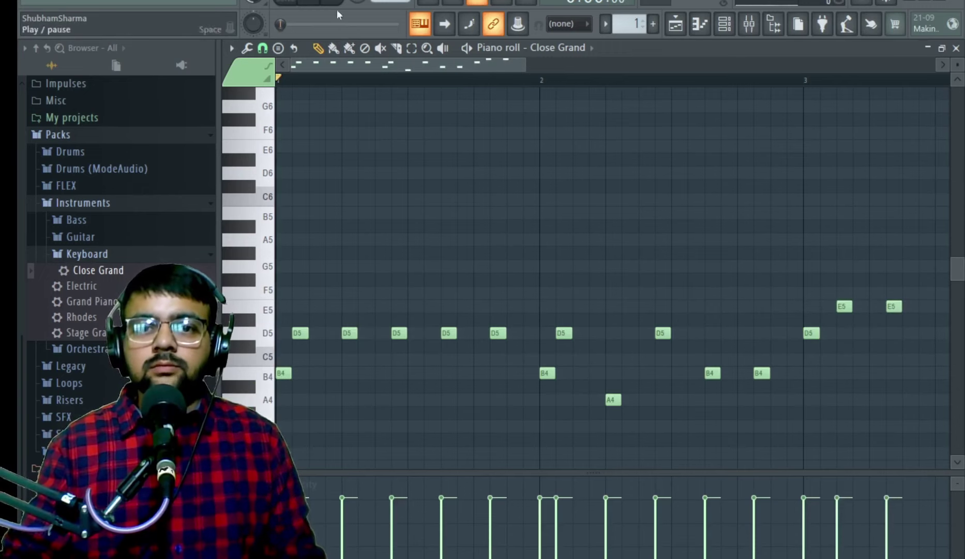
left_click(802, 80)
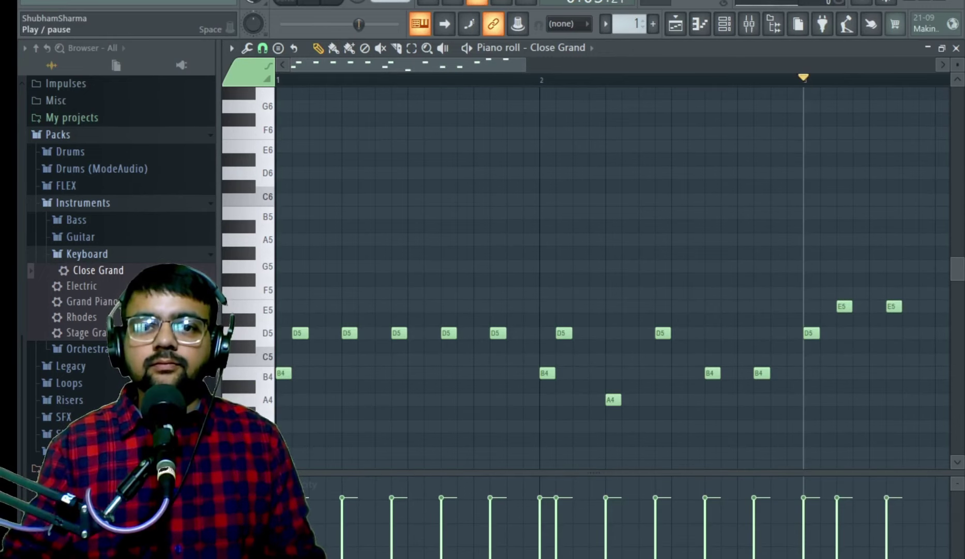
key("space")
key("space")
Move the two E5 notes in bar 3 to steps 2 and 5, playing the bar to check the timing.
scroll(633, 261, "right", 2)
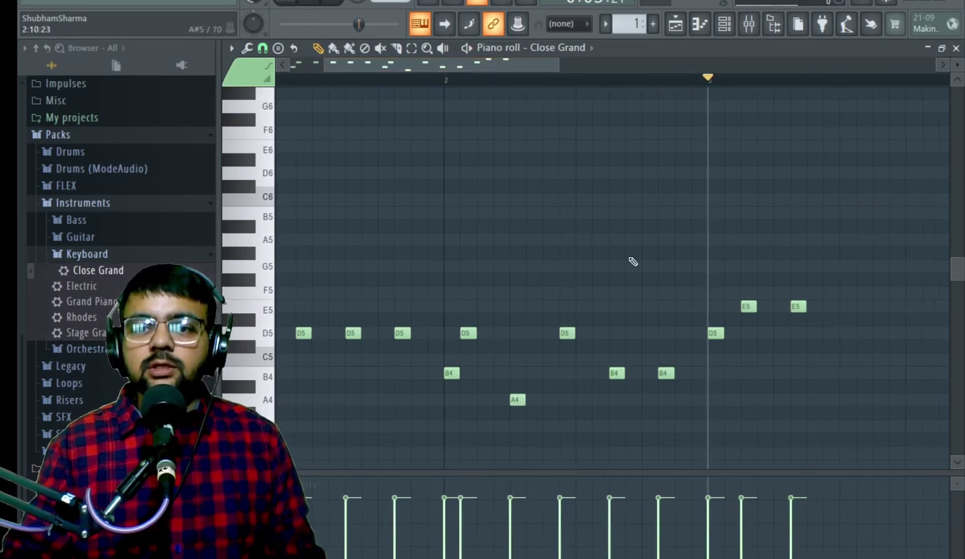
left_click_drag(742, 303, 730, 303)
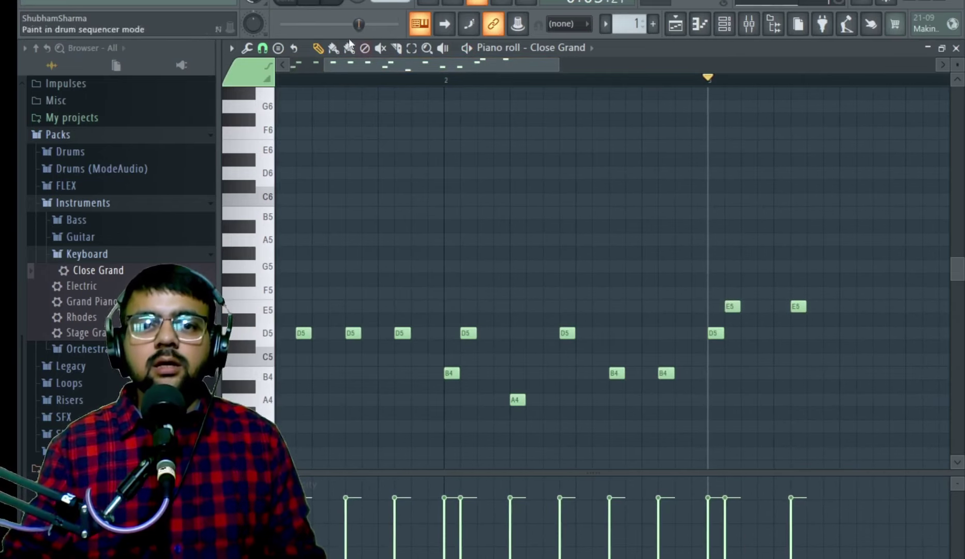
key("space")
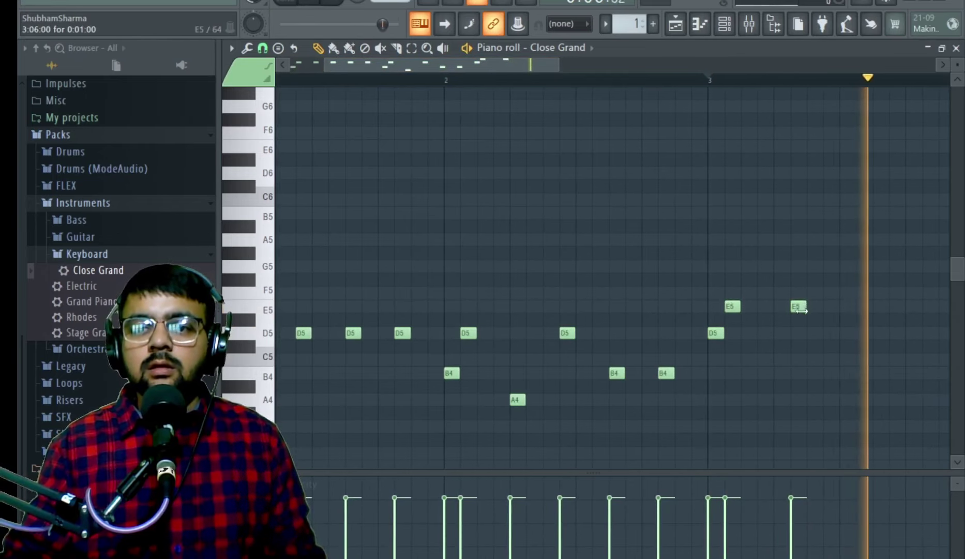
left_click_drag(801, 309, 784, 310)
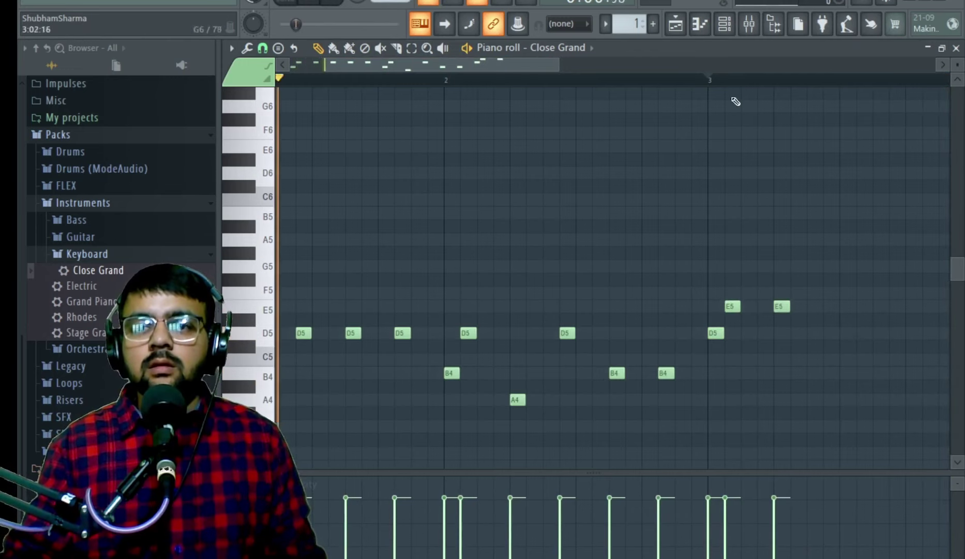
Add E5 notes on steps 8 and 10 of bar 3, playing the bar back after each one.
left_click(829, 306)
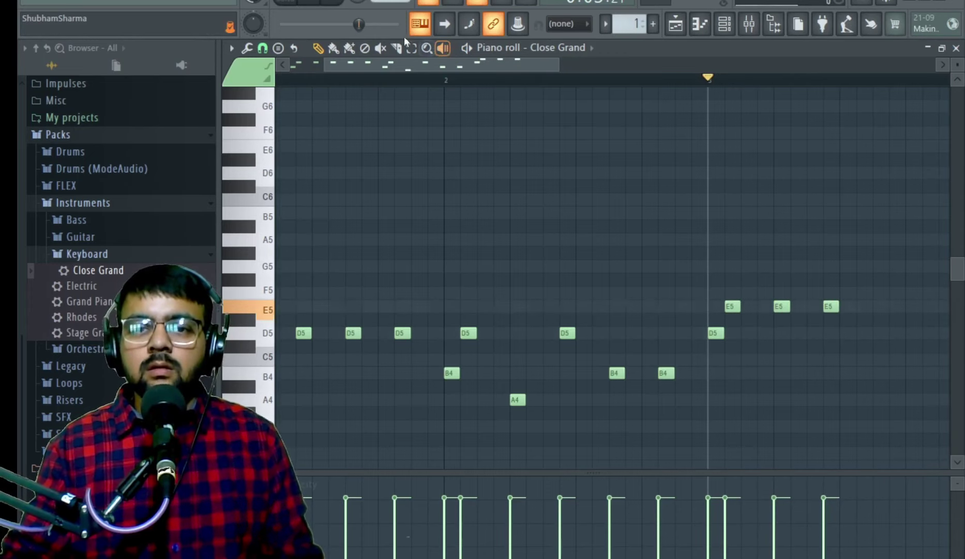
left_click(321, 5)
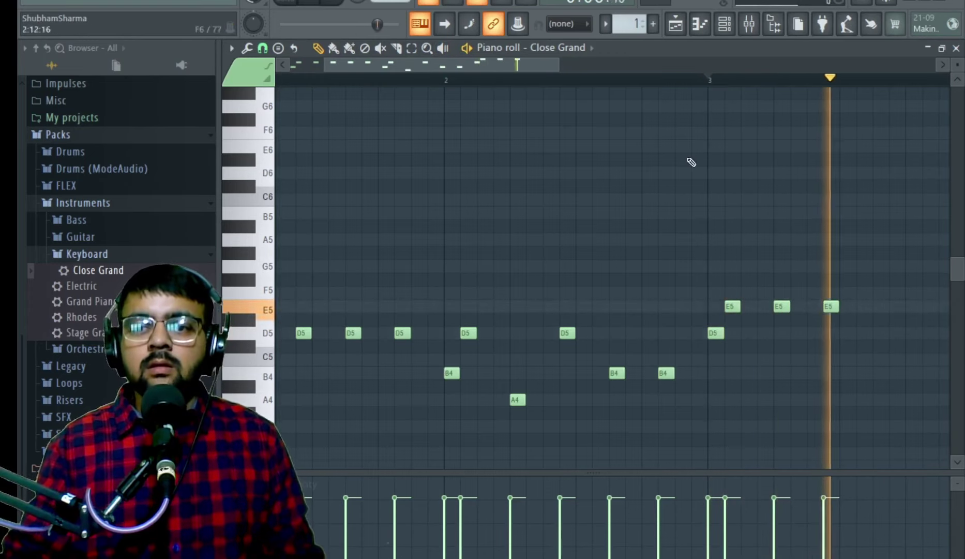
left_click(863, 306)
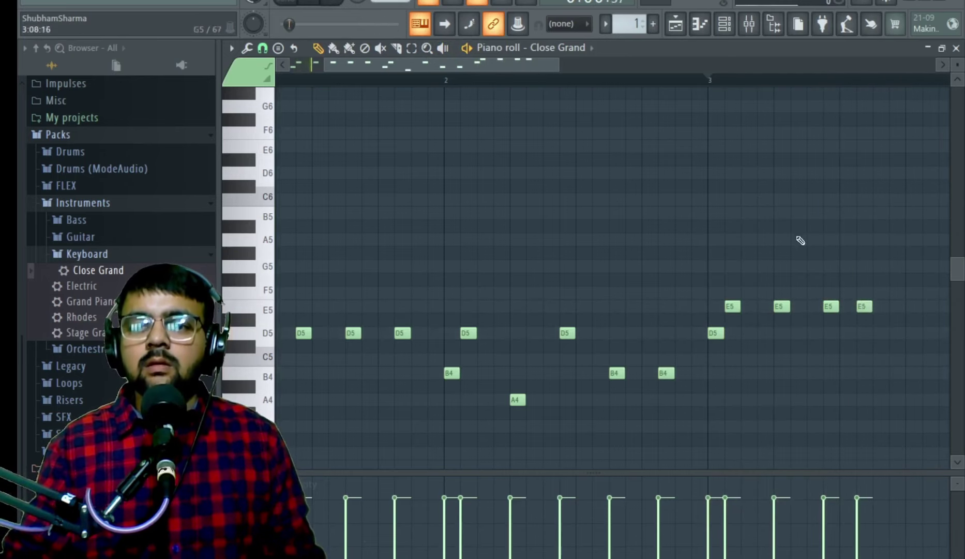
key("space")
left_click(331, 2)
left_click(305, 2)
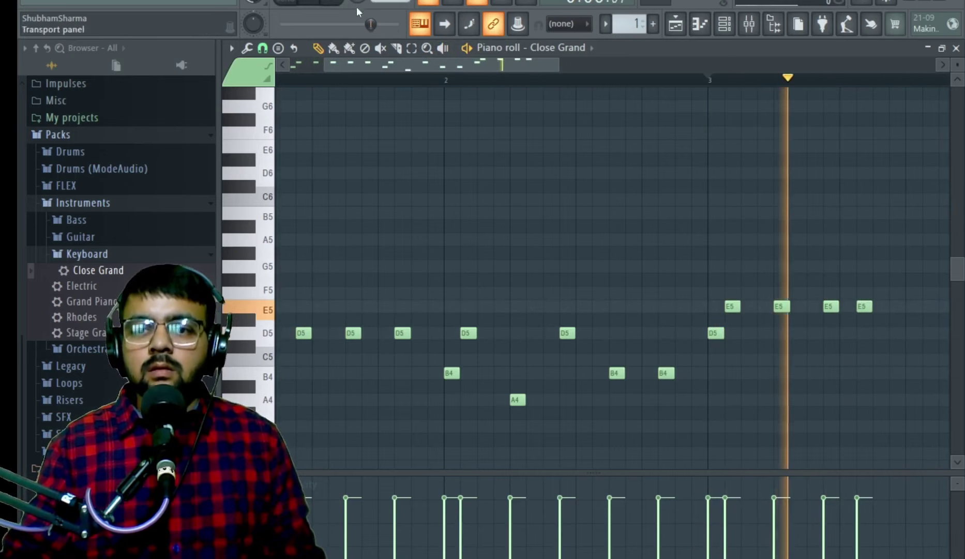
Add an E5 note on step 13 of bar 3 and check it in playback from the start of the bar.
left_click(914, 306)
key("space")
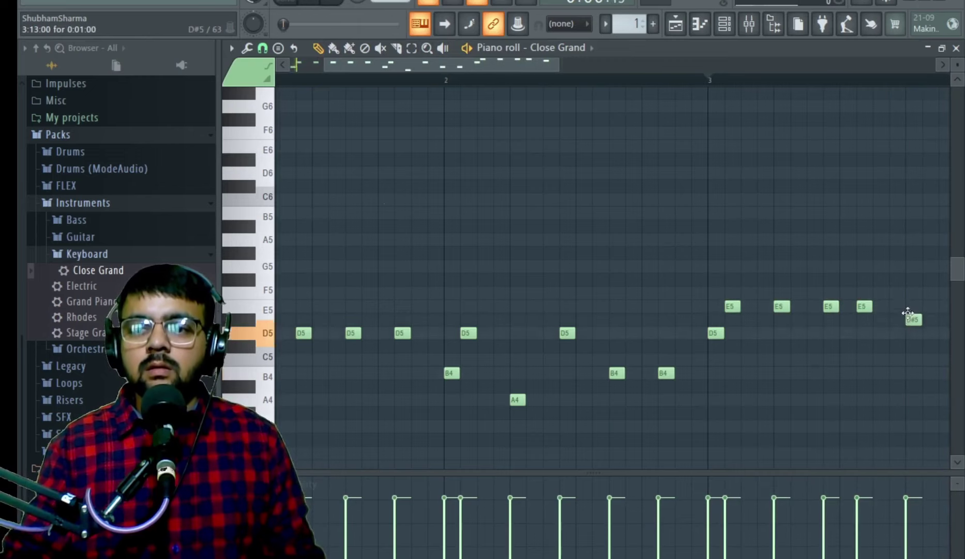
left_click(331, 2)
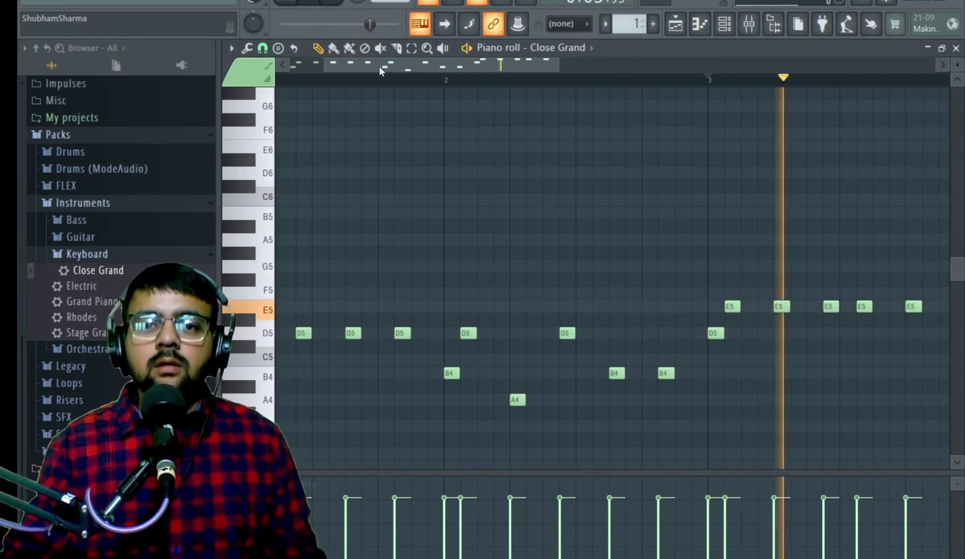
left_click_drag(379, 66, 445, 78)
left_click(338, 2)
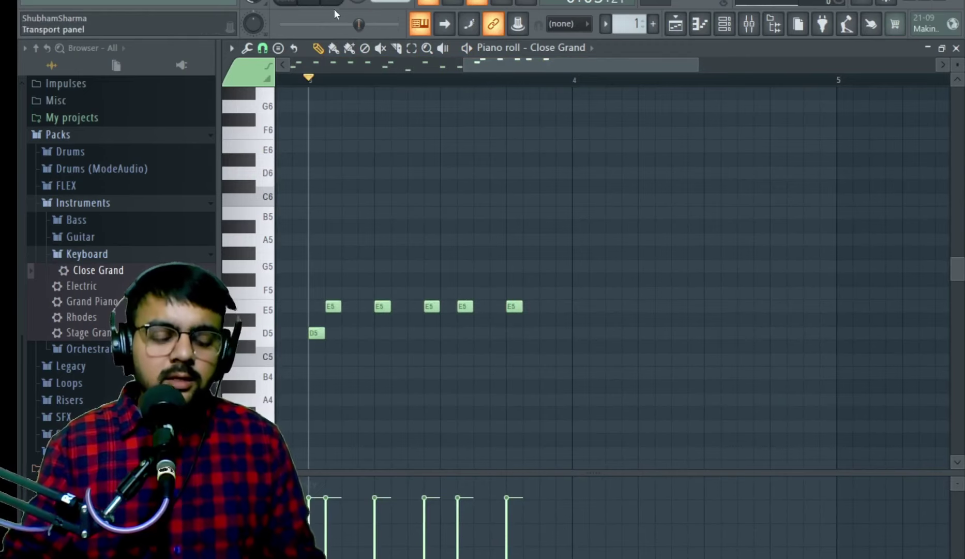
Audition ideas for the next melody phrase on Close Grand, using notes such as G5, E5 and D5.
key("v")
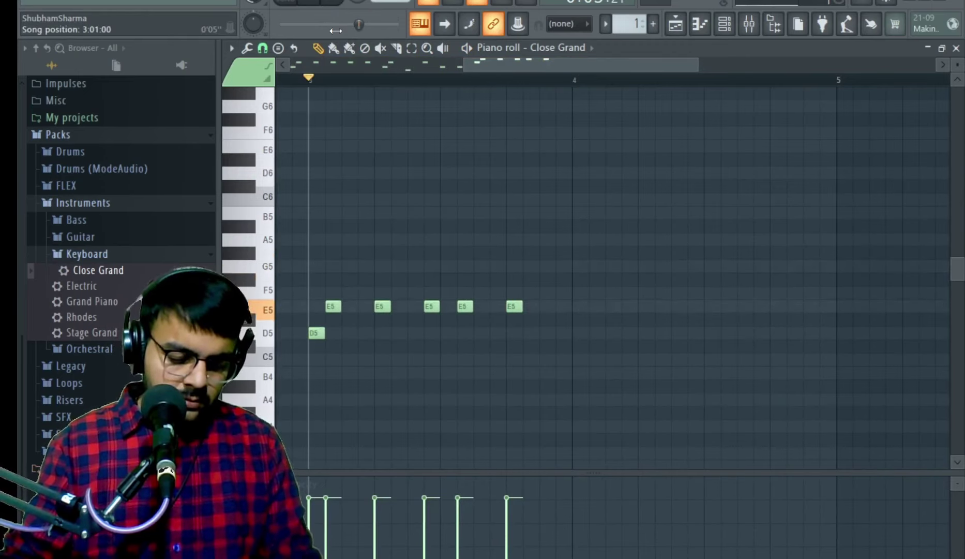
key("b")
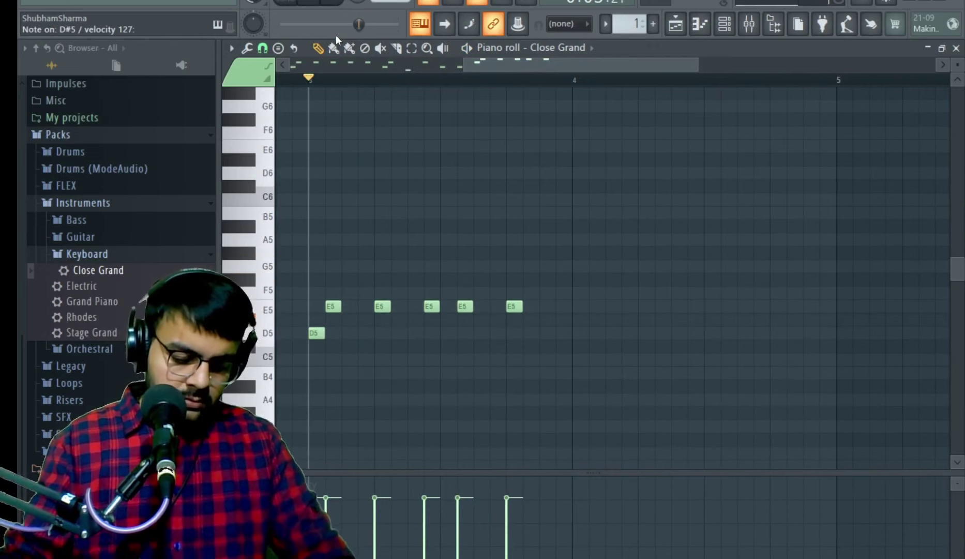
key("b")
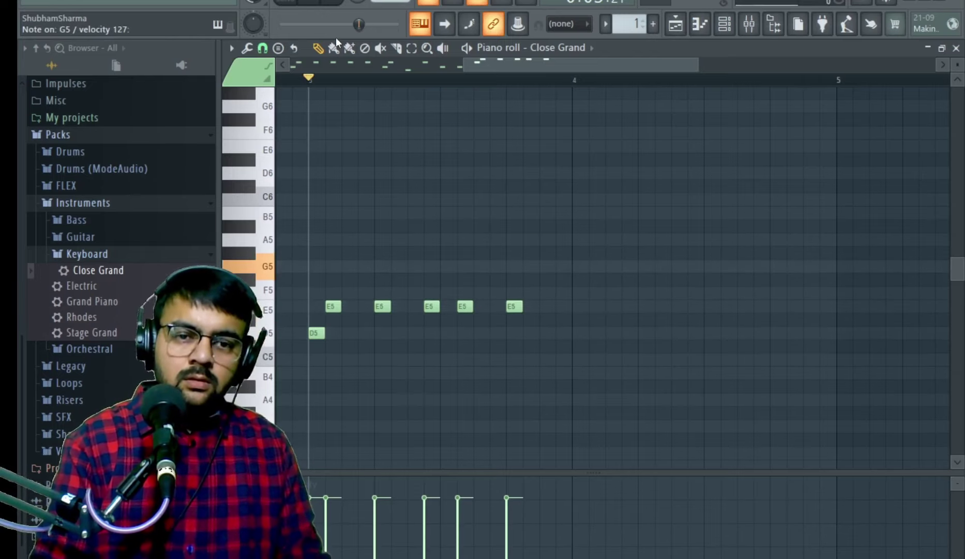
key("v")
key("c")
key("b")
key("v")
key("c")
key("x")
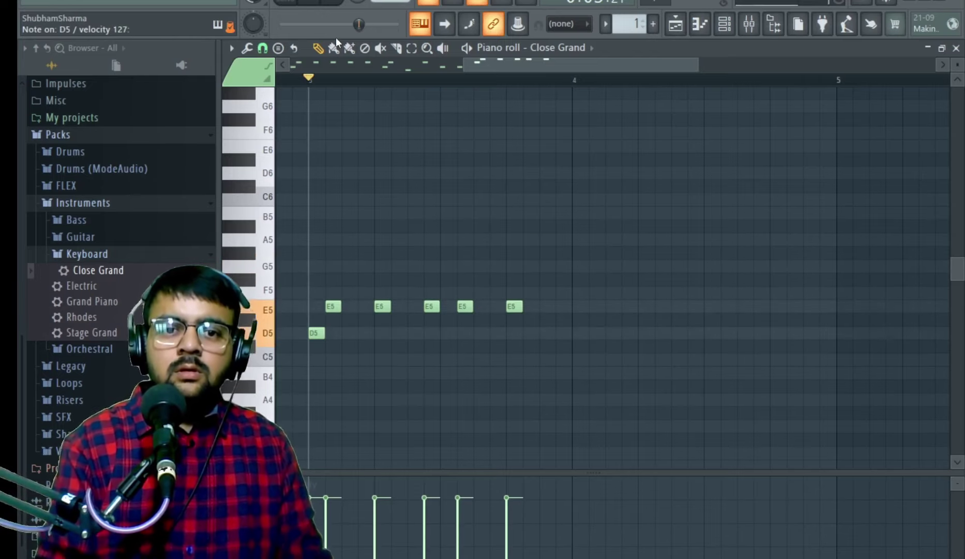
key("v")
key("c")
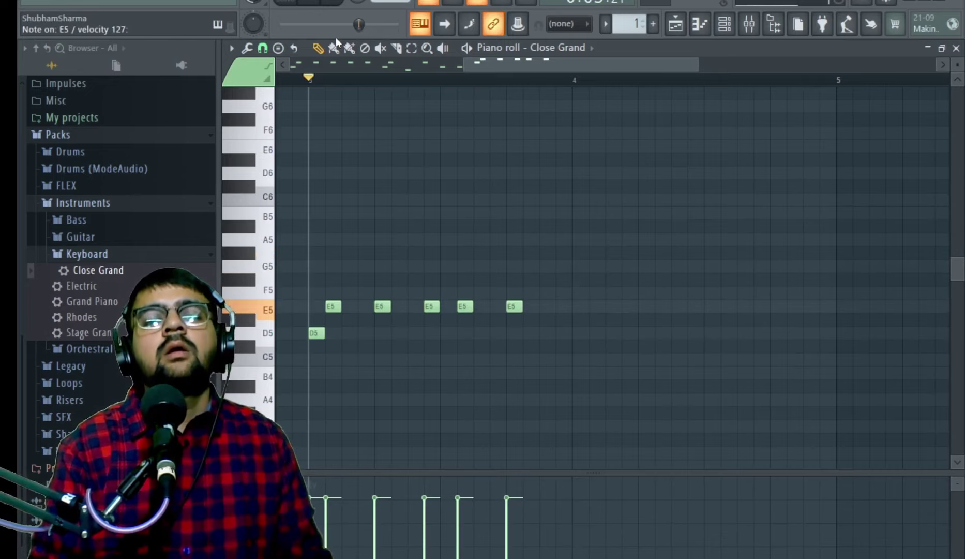
key("x")
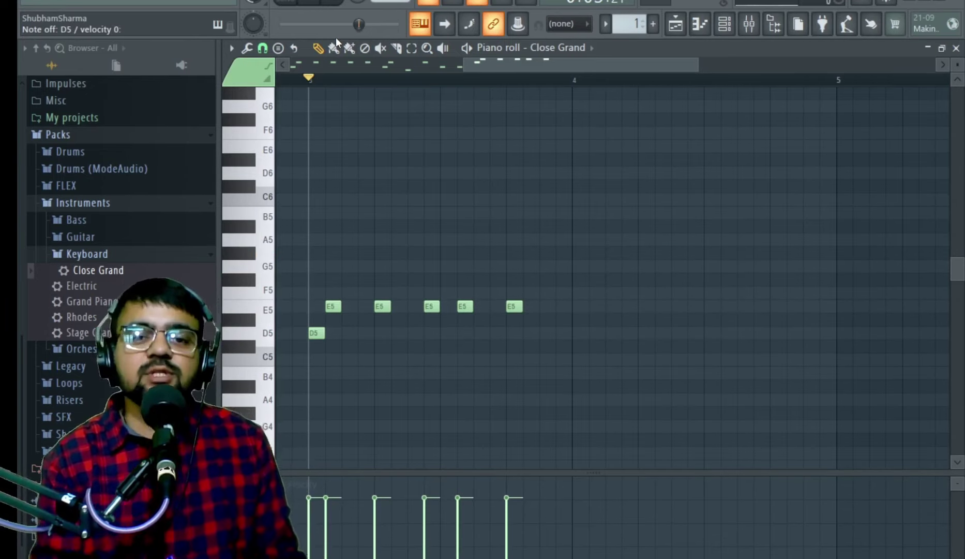
key("b")
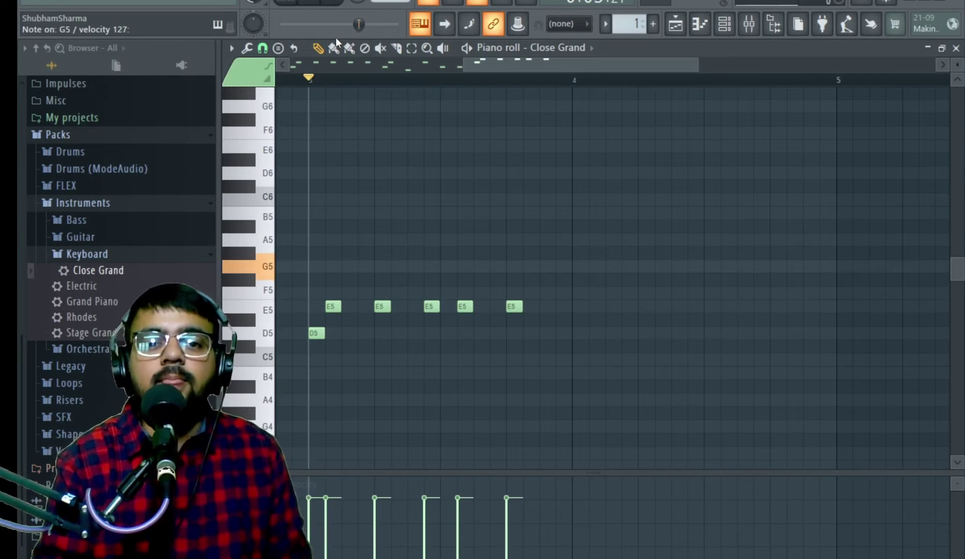
key("g")
key("c")
key("x")
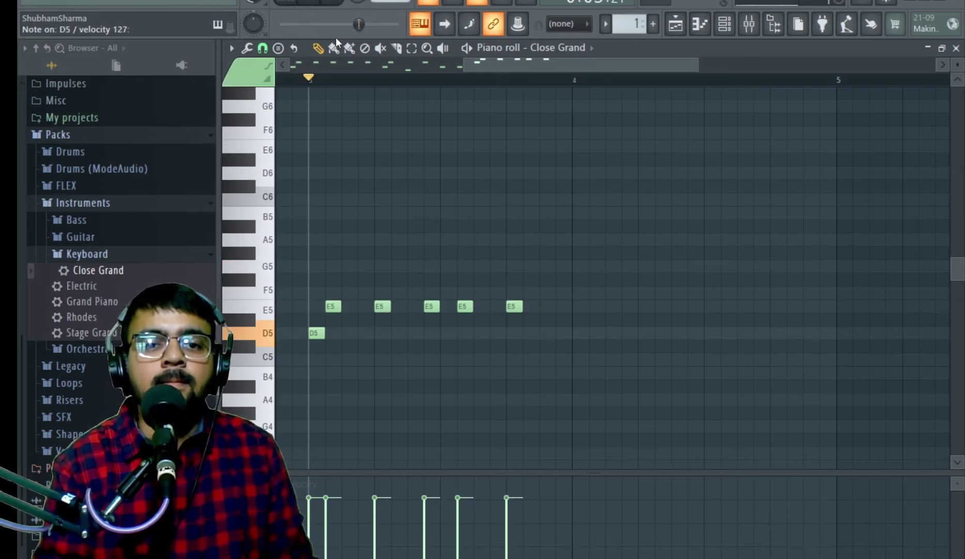
key("c")
key("b")
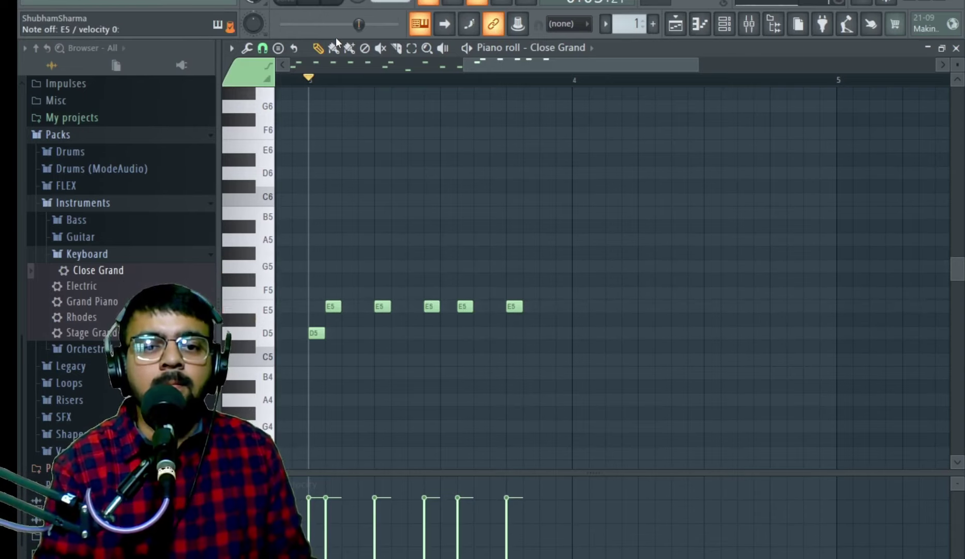
Add a G5 note on step 1 and an F#5 note on step 5 of bar 4, checking their timing in playback.
key("c")
key("x")
left_click(579, 266)
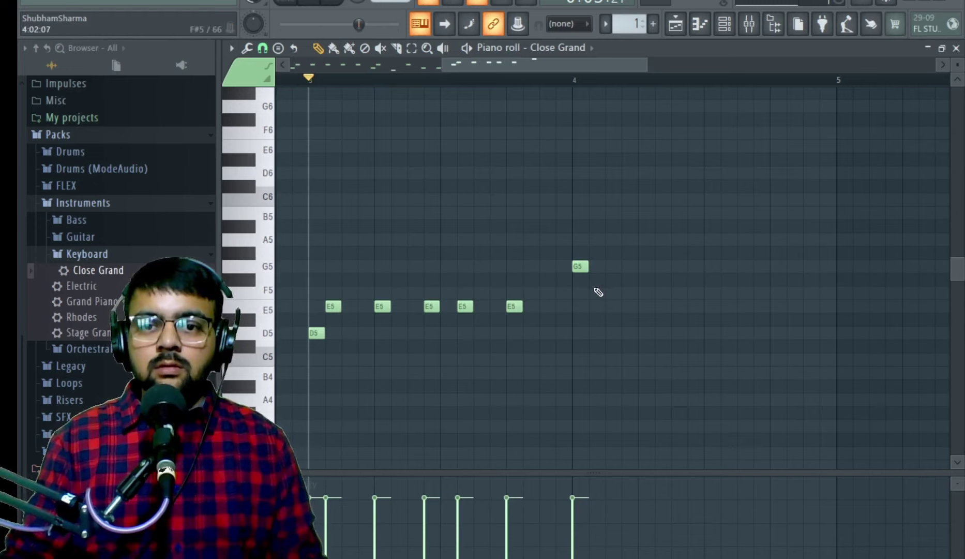
key("space")
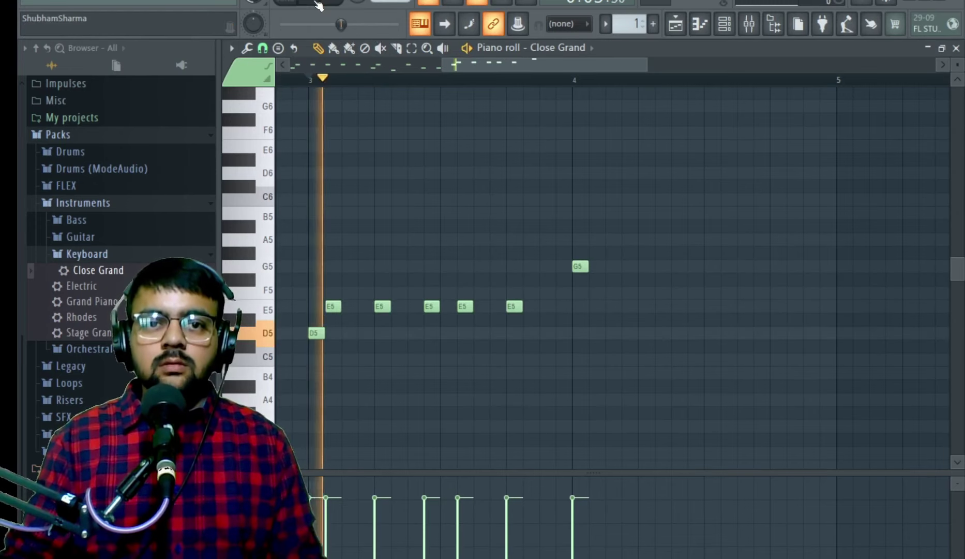
left_click(627, 279)
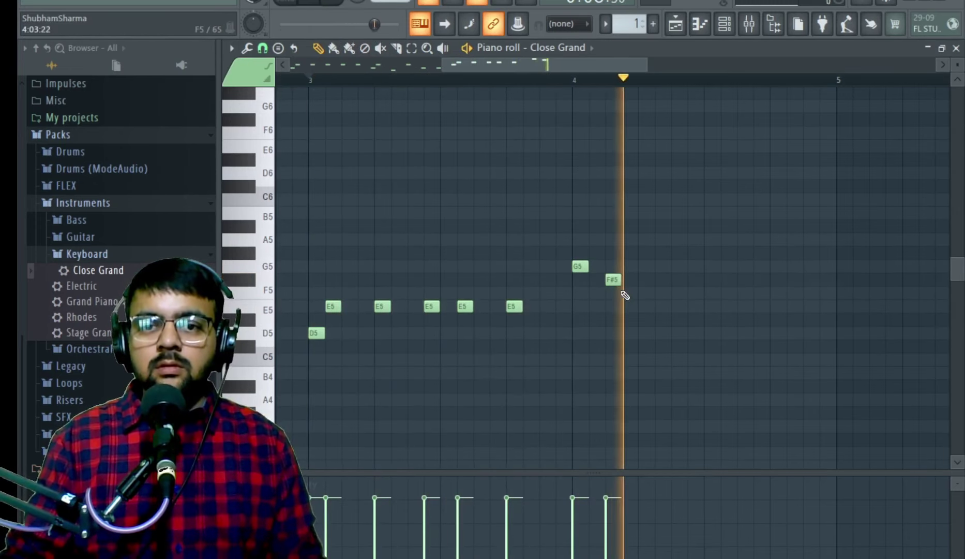
left_click(578, 81)
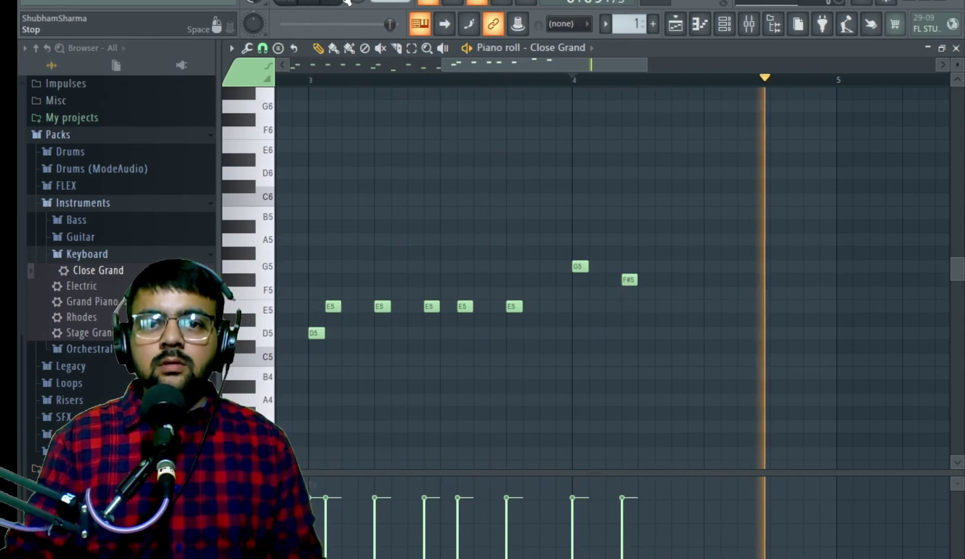
key("space")
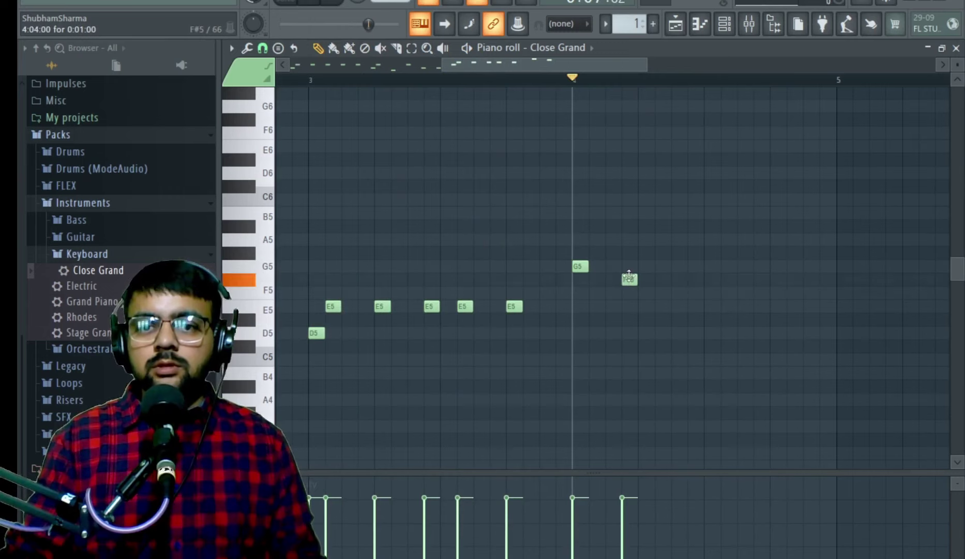
left_click_drag(629, 277, 645, 278)
Add two E5 notes to bar 4 and adjust them by playback to sit on steps 7 and 8.
left_click(656, 308)
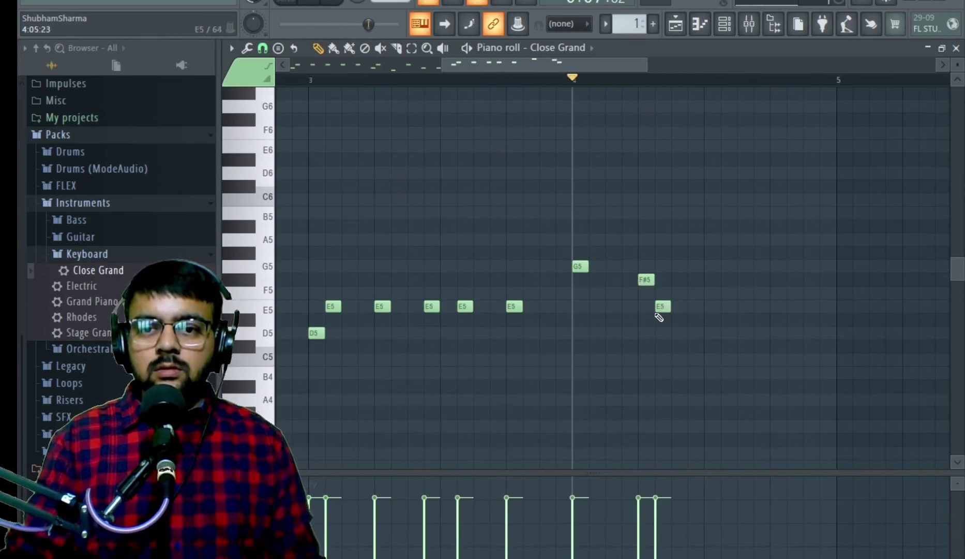
left_click(691, 308)
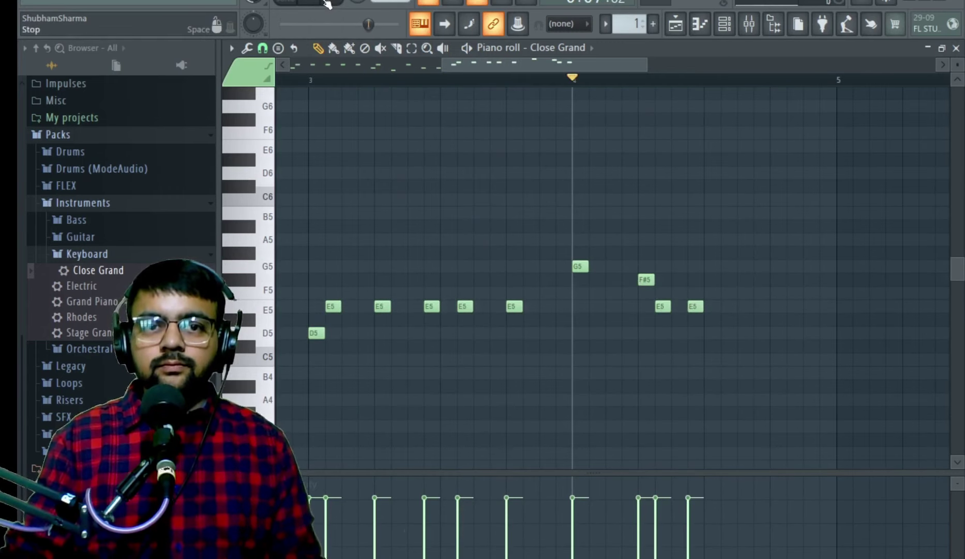
key("space")
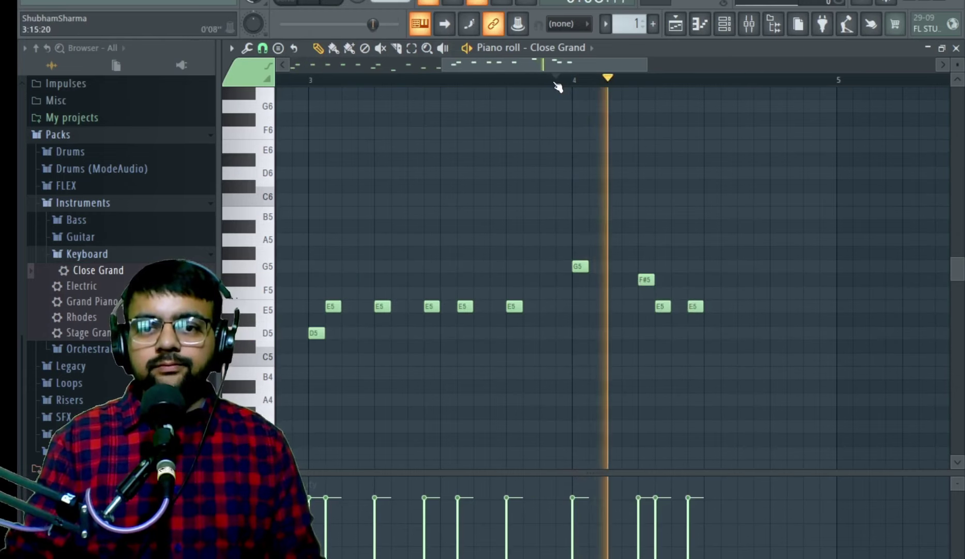
left_click_drag(668, 306, 712, 306)
left_click(331, 2)
left_click(313, 1)
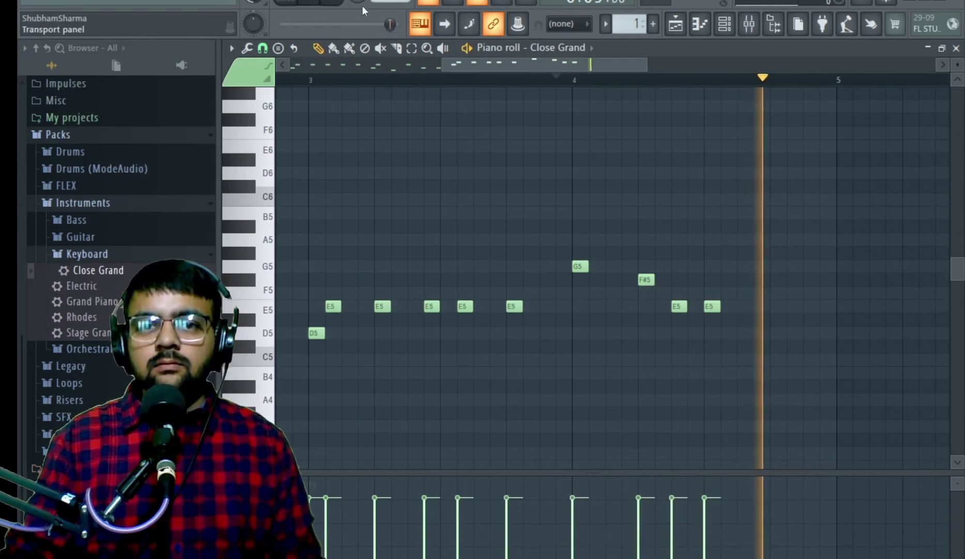
key("space")
left_click_drag(699, 306, 684, 306)
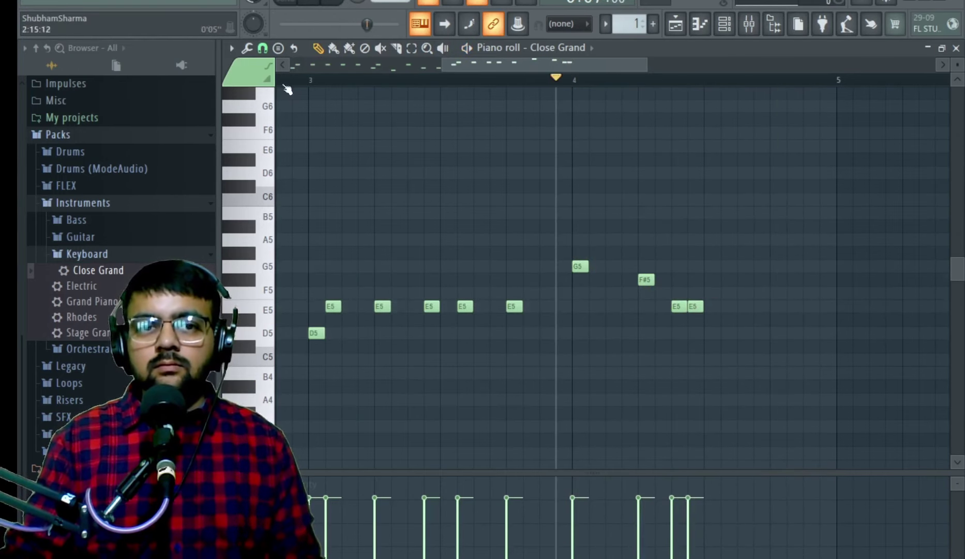
left_click(306, 1)
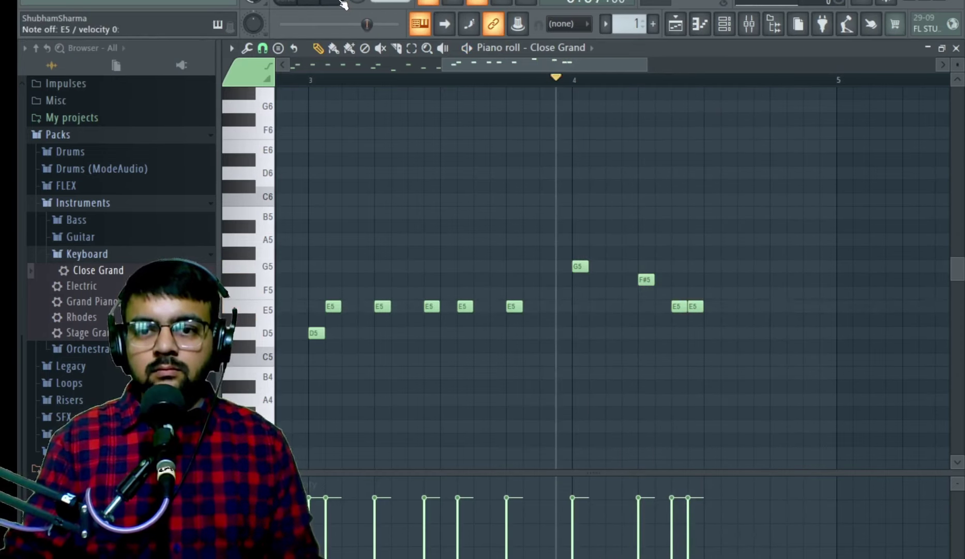
Add F#5, E5 and D5 notes on steps 9, 11 and 13 of bar 4 and play the phrase.
left_click(704, 279)
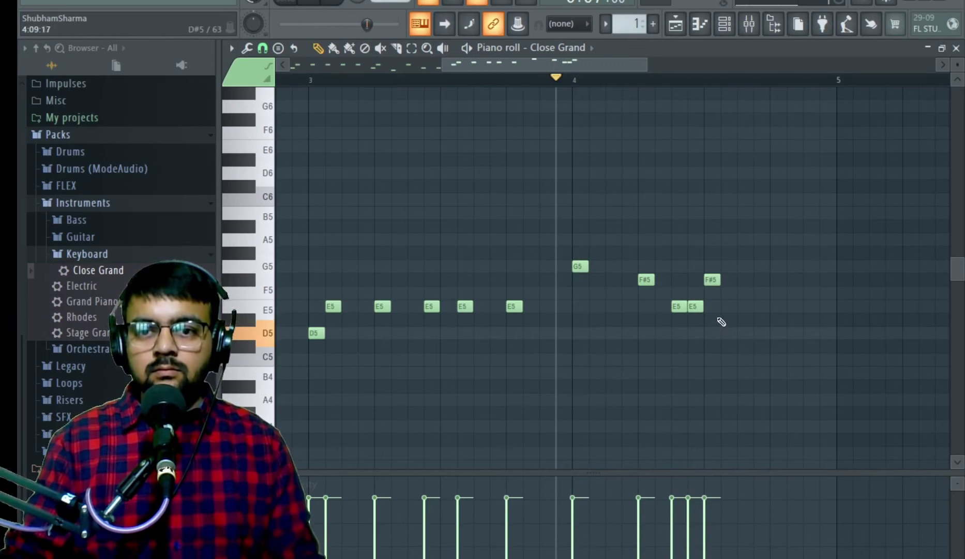
left_click(740, 306)
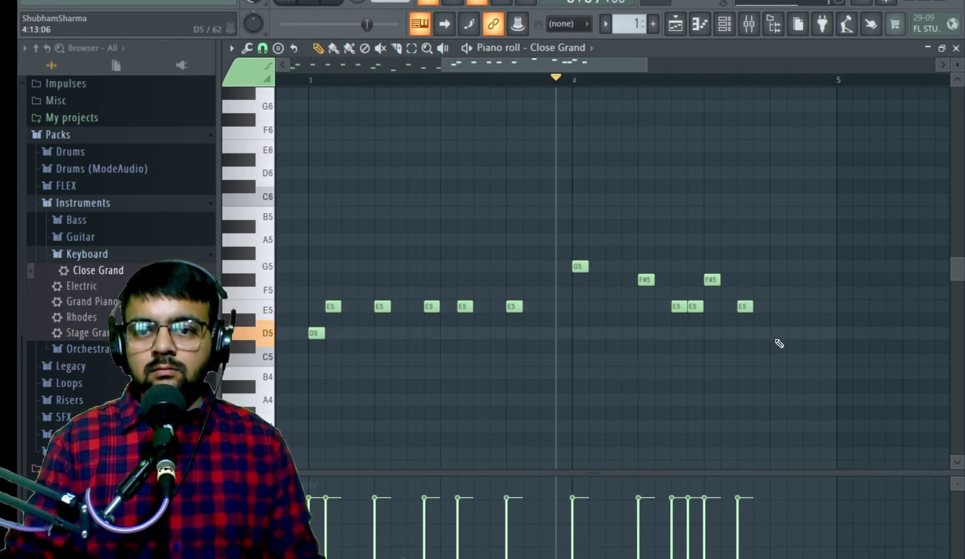
left_click(774, 334)
key("space")
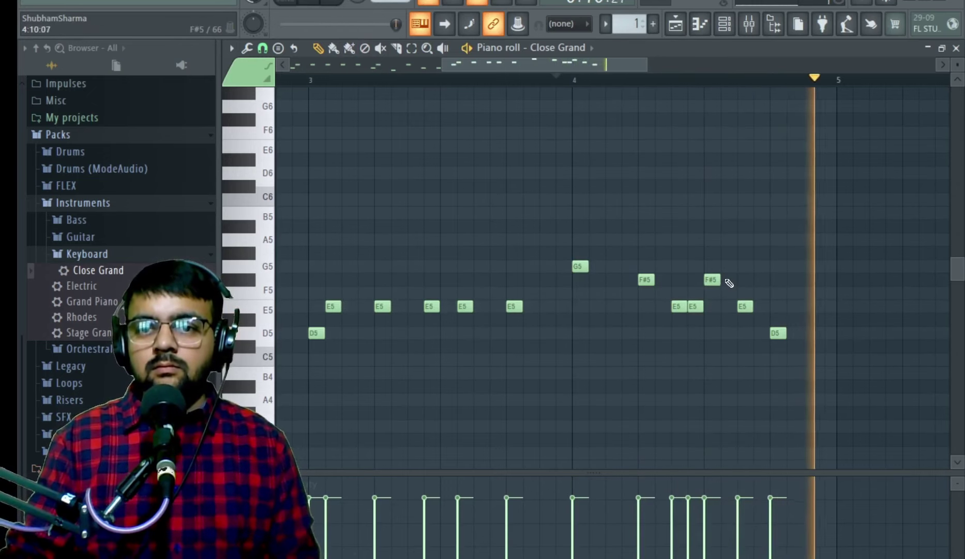
Shift the closing F#5, E5 and D5 notes of bar 4 to steps 10, 13 and 15, and play the melody back.
left_click_drag(714, 279, 811, 333)
key("space")
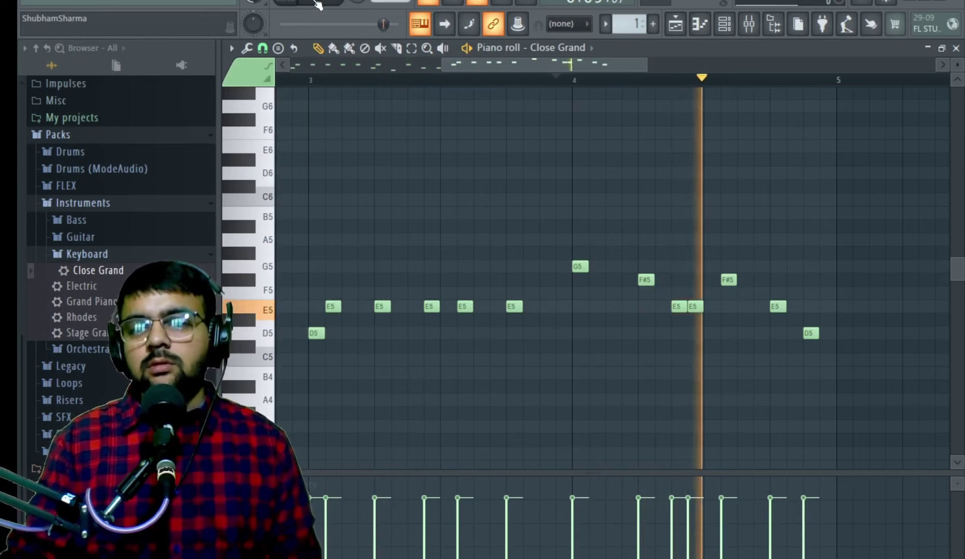
key("space")
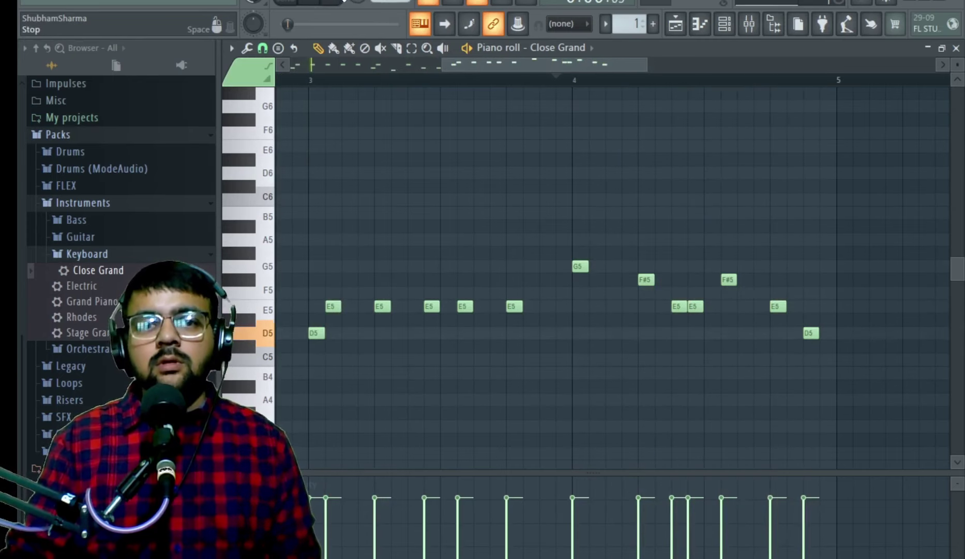
key("space")
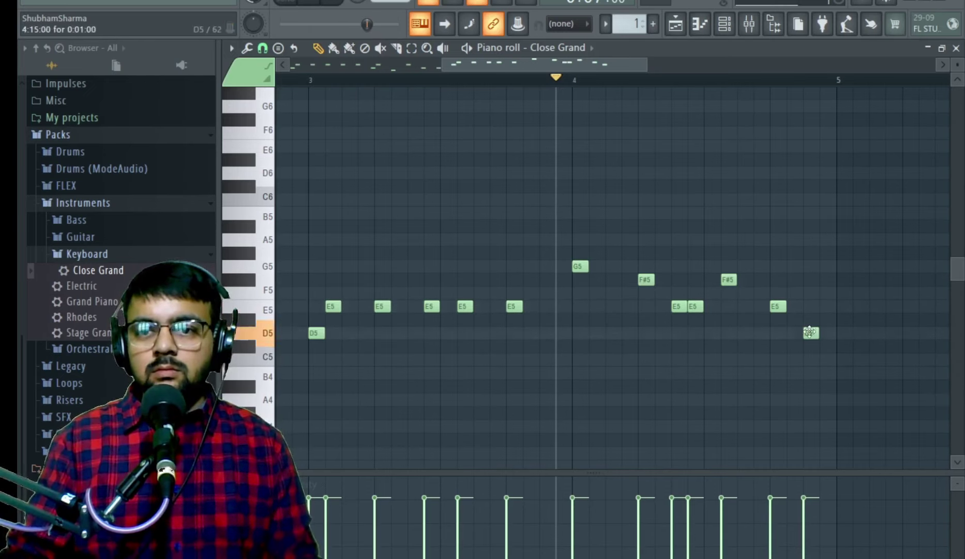
Move the closing E5 and D5 notes of bar 4 earlier to steps 12 and 13, checking the timing in playback.
left_click_drag(811, 333, 795, 332)
key("space")
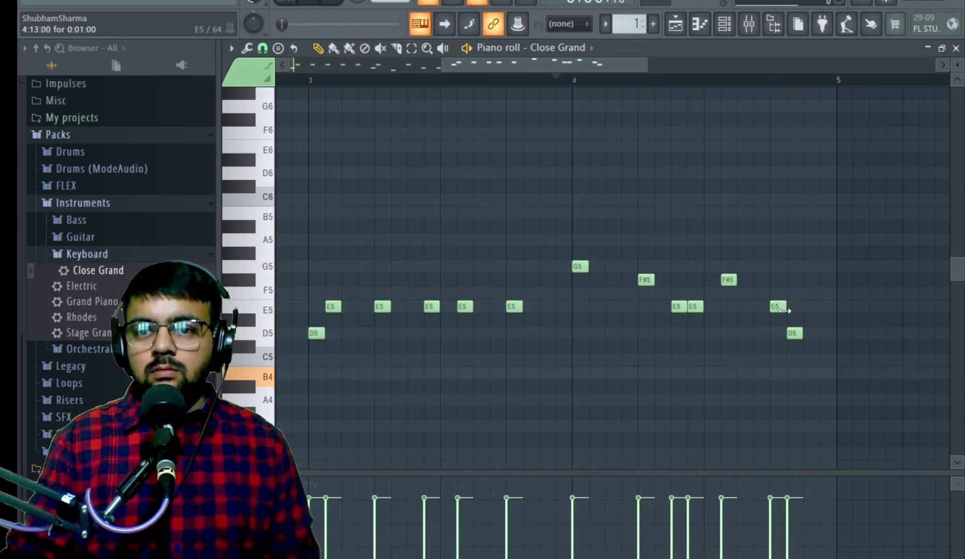
left_click_drag(772, 307, 756, 308)
left_click_drag(794, 333, 778, 334)
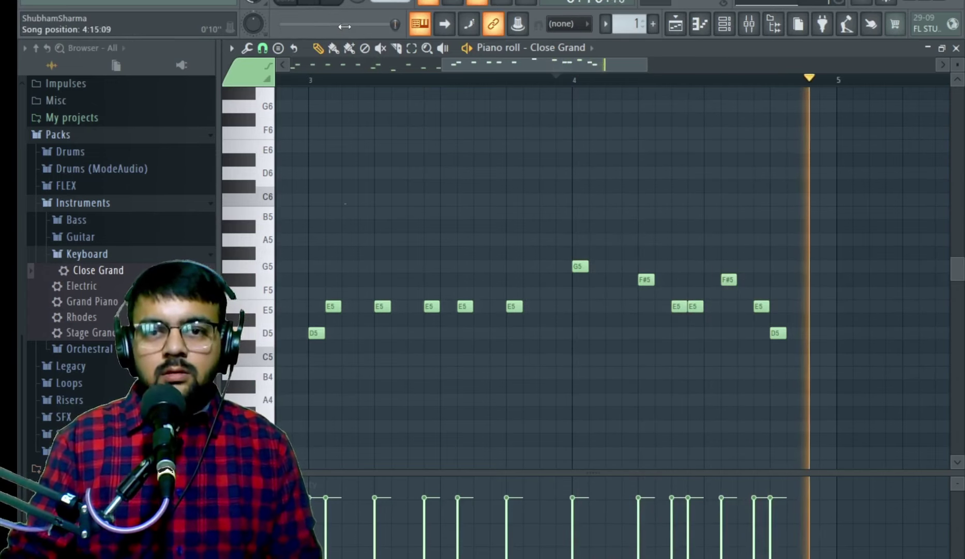
Try lengthening the final D5 note to the end of bar 4 during playback and restore its one-step length.
left_click_drag(785, 331, 836, 333)
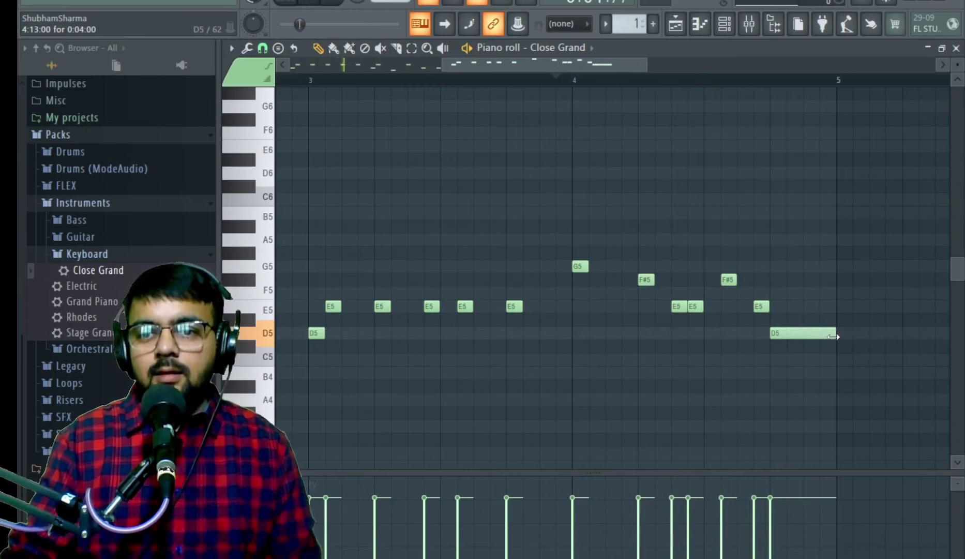
left_click_drag(442, 65, 85, 109)
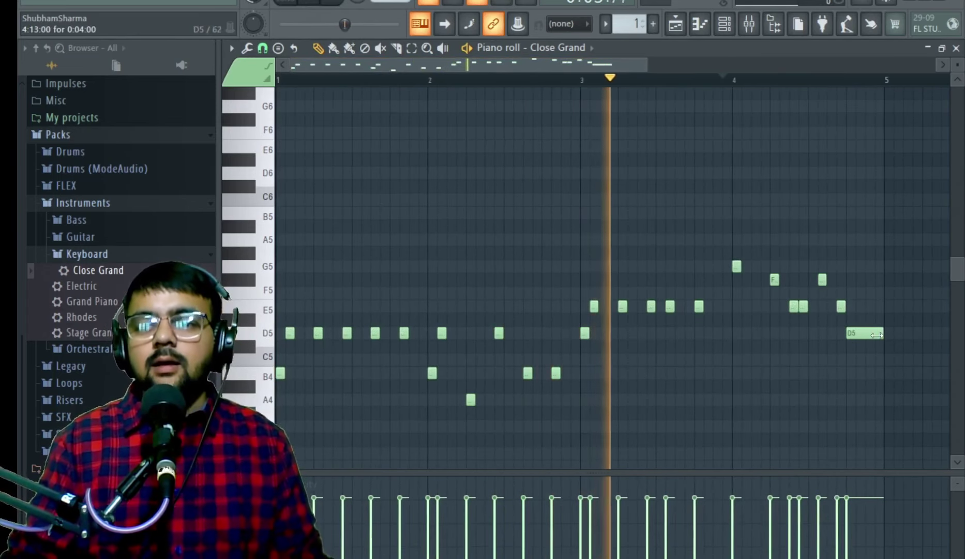
left_click_drag(882, 332, 854, 333)
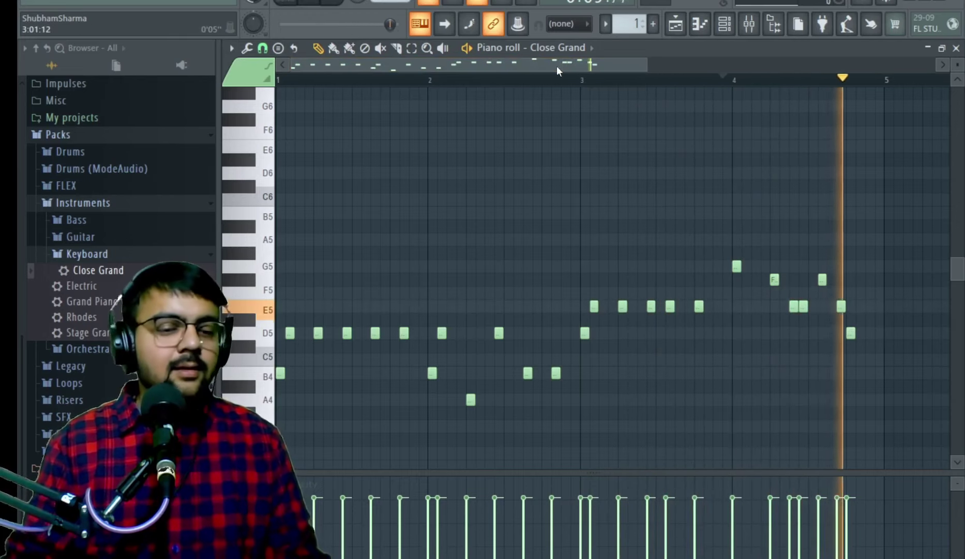
Try layering a transposed copy of the bar 1 notes above the melody, testing D#5/F#5 and D5/F5 pitches in playback, and remove it.
left_click_drag(646, 65, 476, 64)
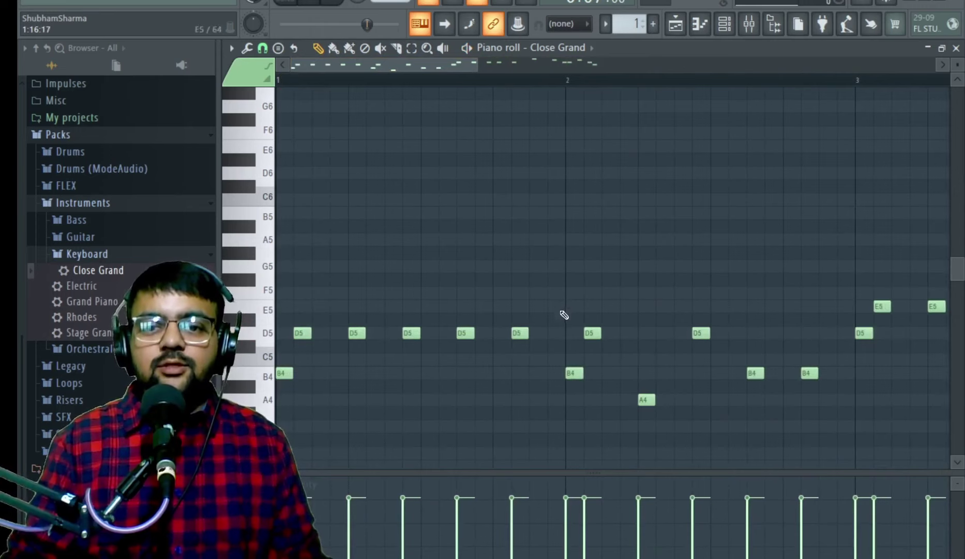
left_click_drag(558, 313, 282, 320)
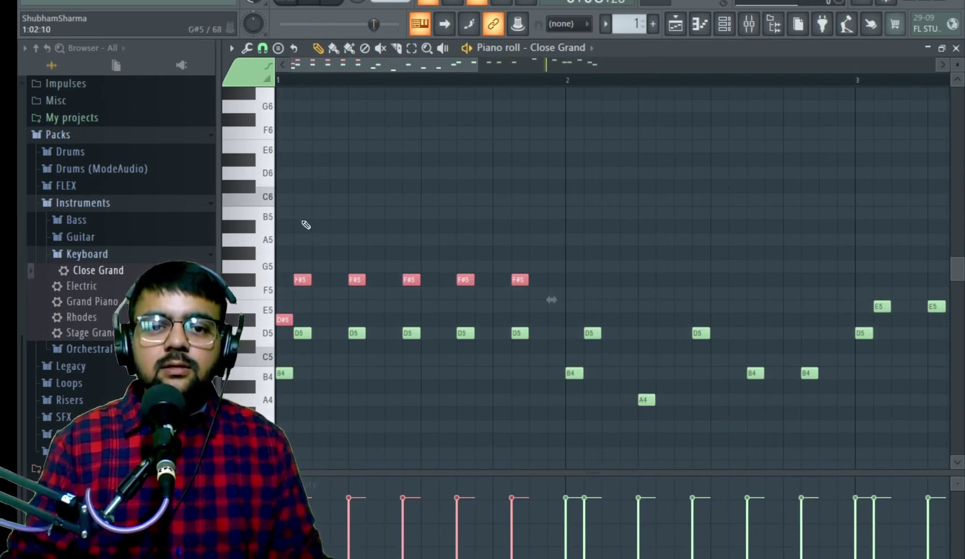
left_click(309, 2)
key("space")
key("space")
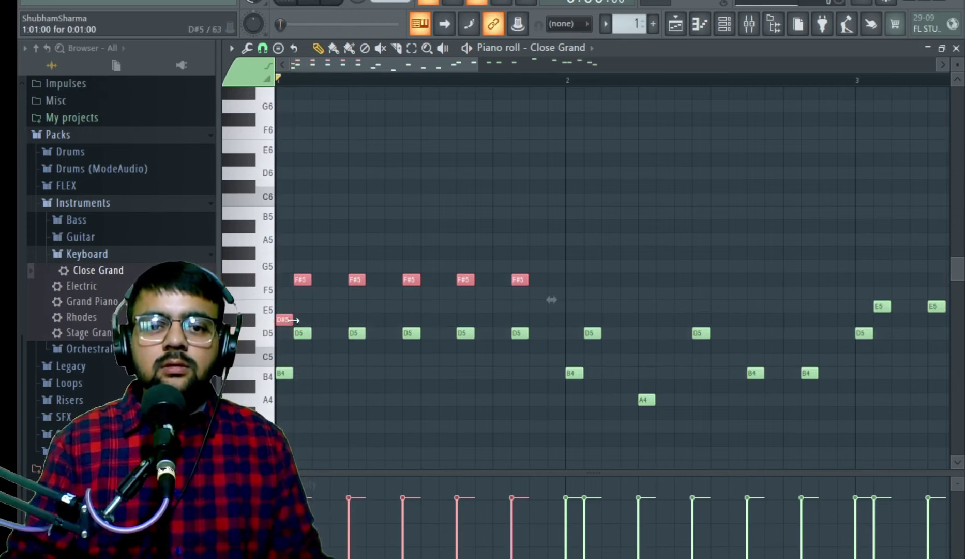
key("shift+Down")
key("space")
key("space")
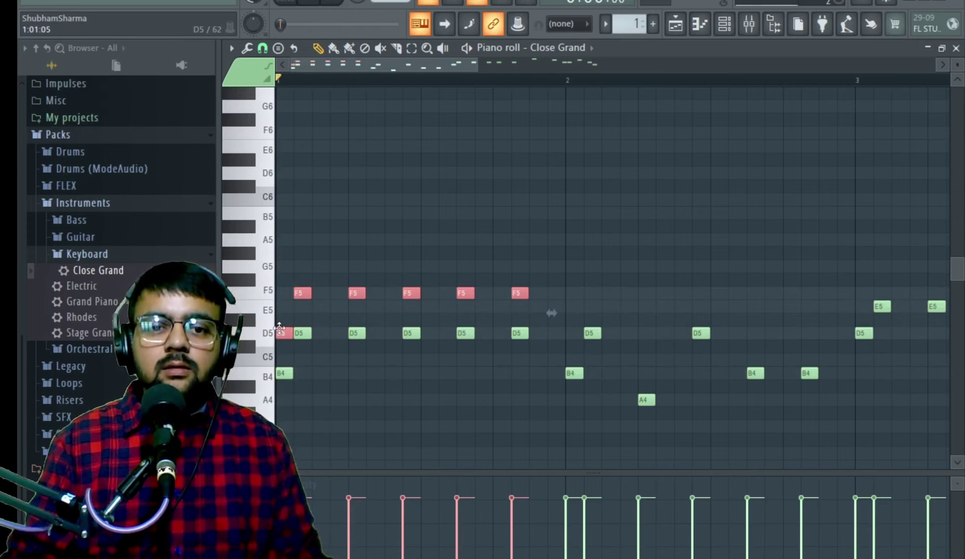
left_click_drag(279, 318, 278, 339)
key("space")
key("space")
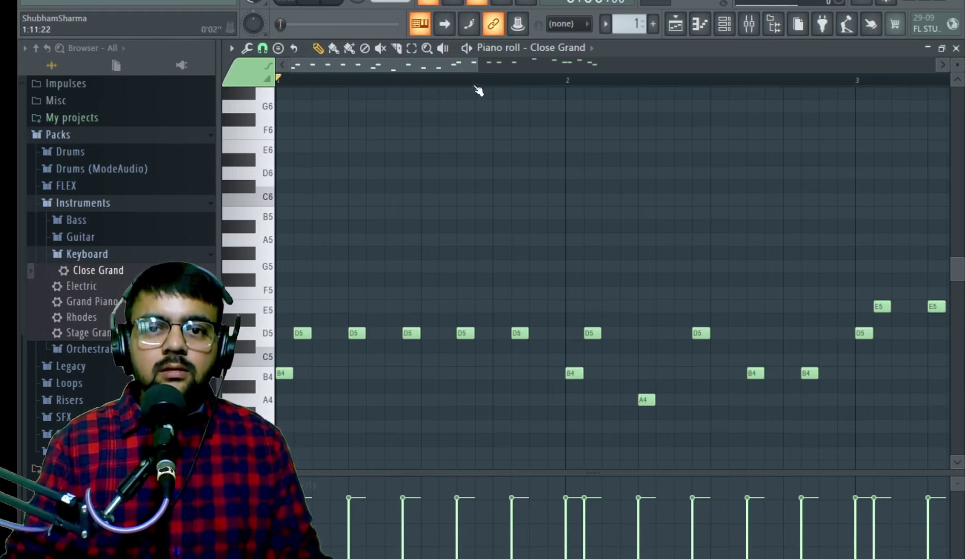
Try stacking E5 and A5 notes above the first B4 of bar 1, play the chord and remove both notes.
left_click_drag(475, 63, 367, 63)
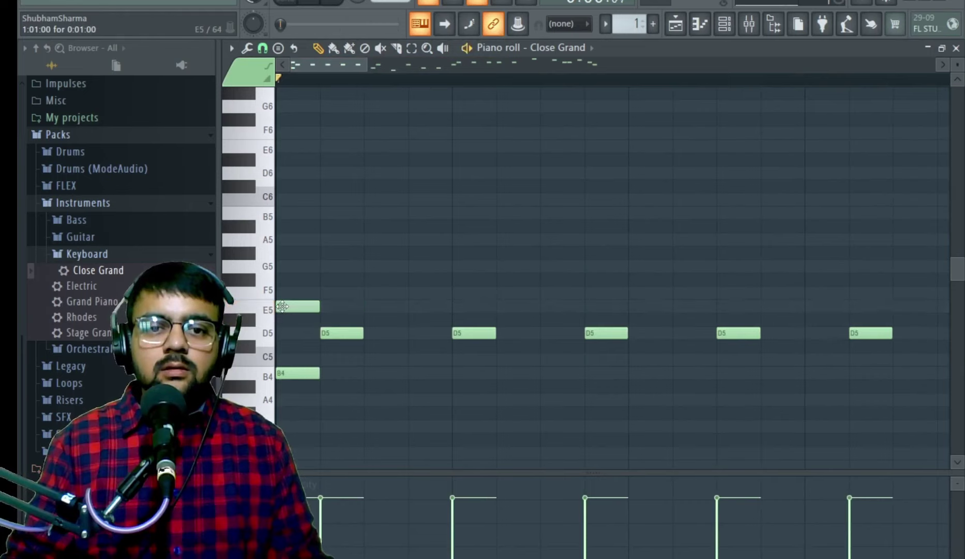
left_click(296, 239)
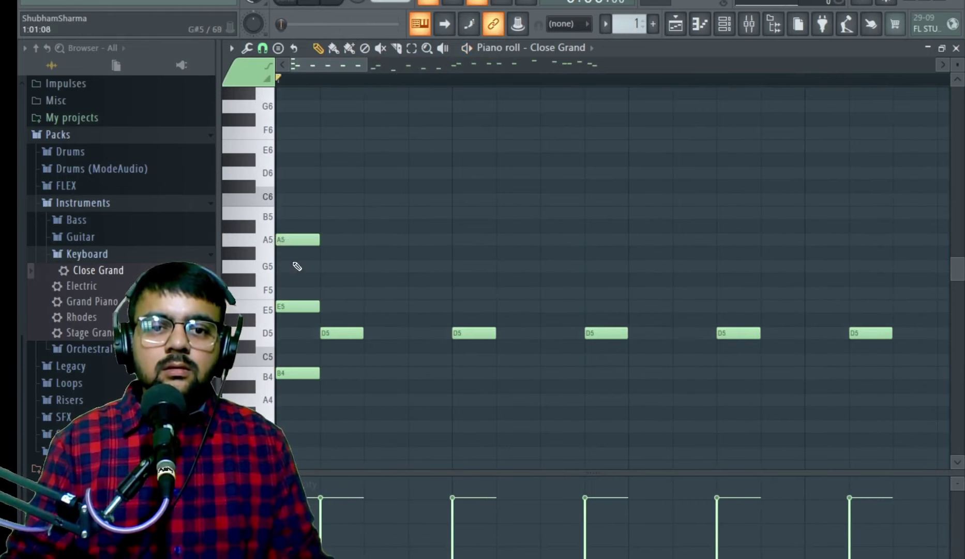
key("space")
key("space")
right_click(298, 240)
right_click(292, 307)
key("space")
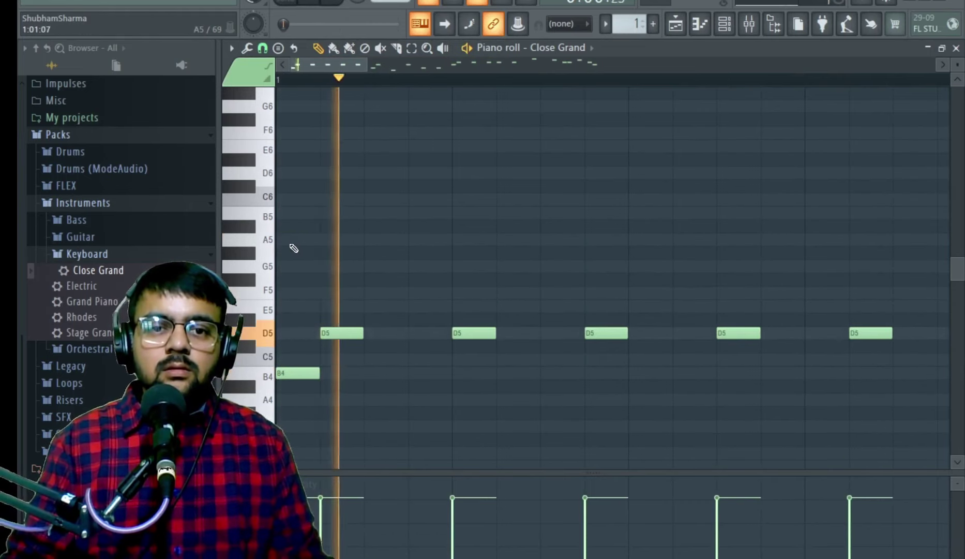
key("space")
Clone the Close Grand channel and reopen the original channel's melody in the piano roll with all its notes selected.
left_click_drag(367, 64, 432, 64)
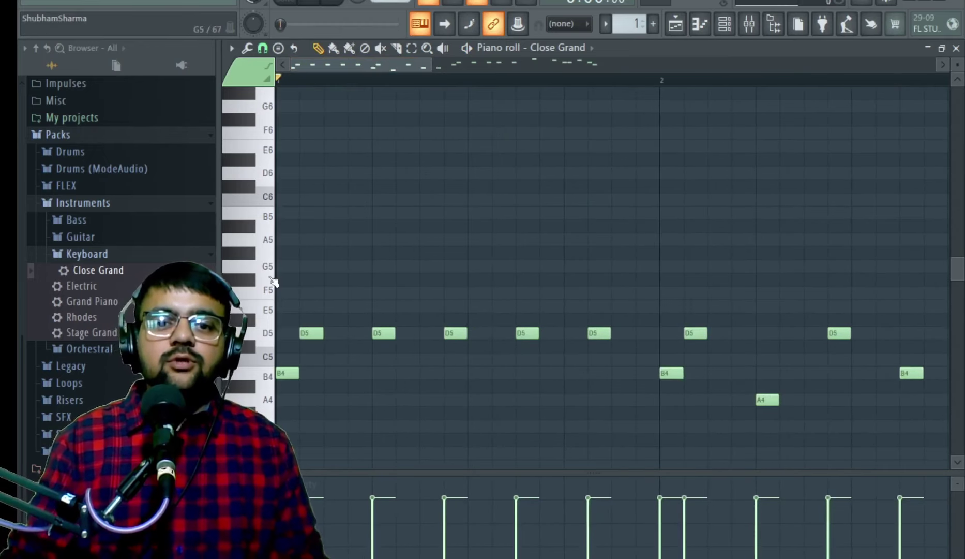
scroll(330, 246, "down", 3)
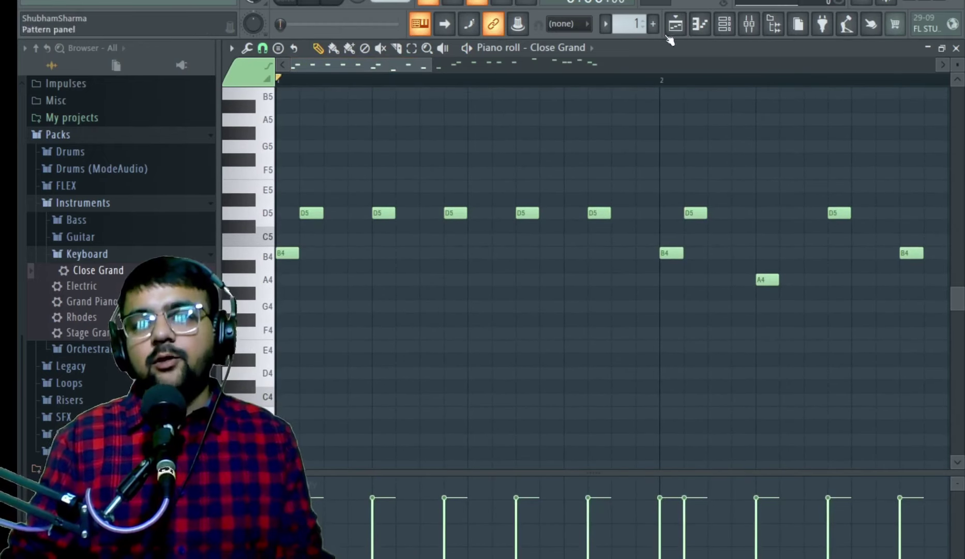
left_click(728, 30)
right_click(407, 175)
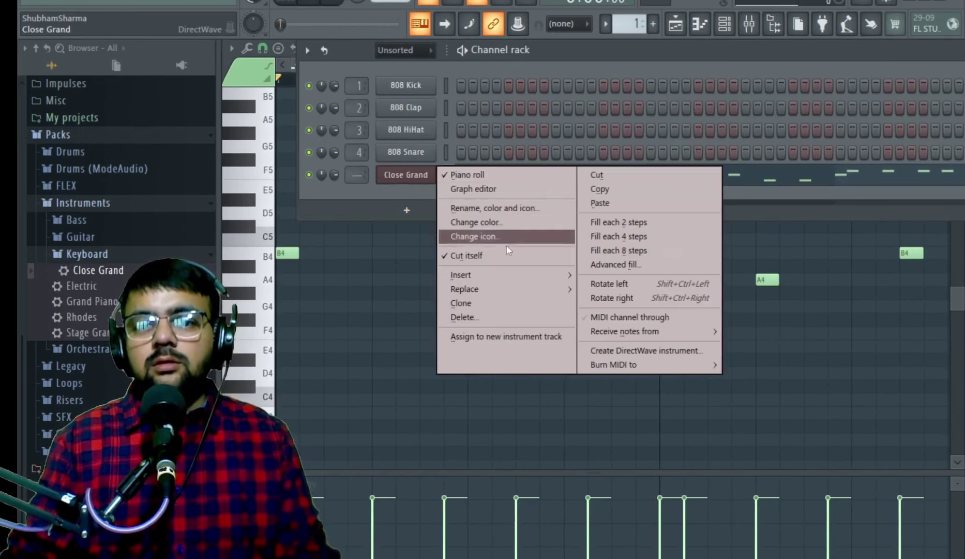
left_click(485, 302)
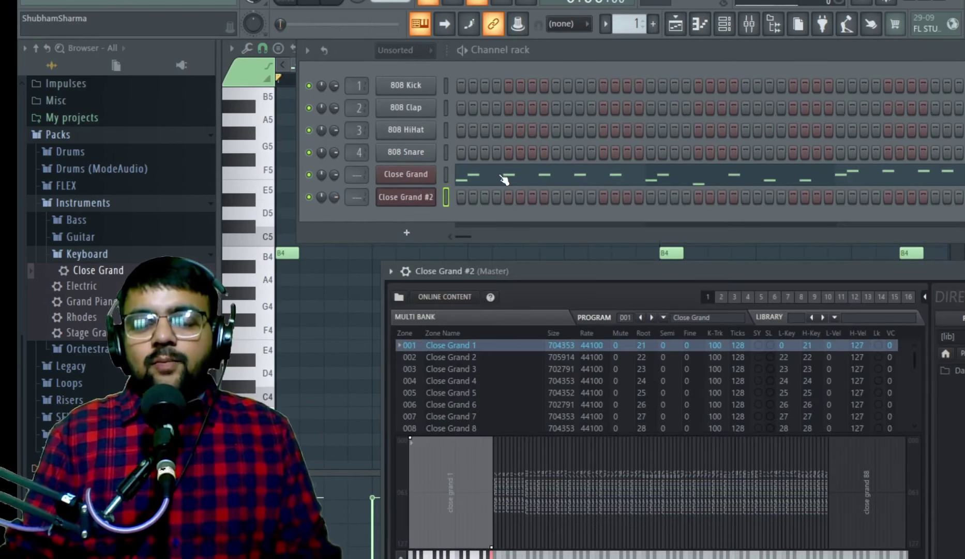
left_click(506, 182)
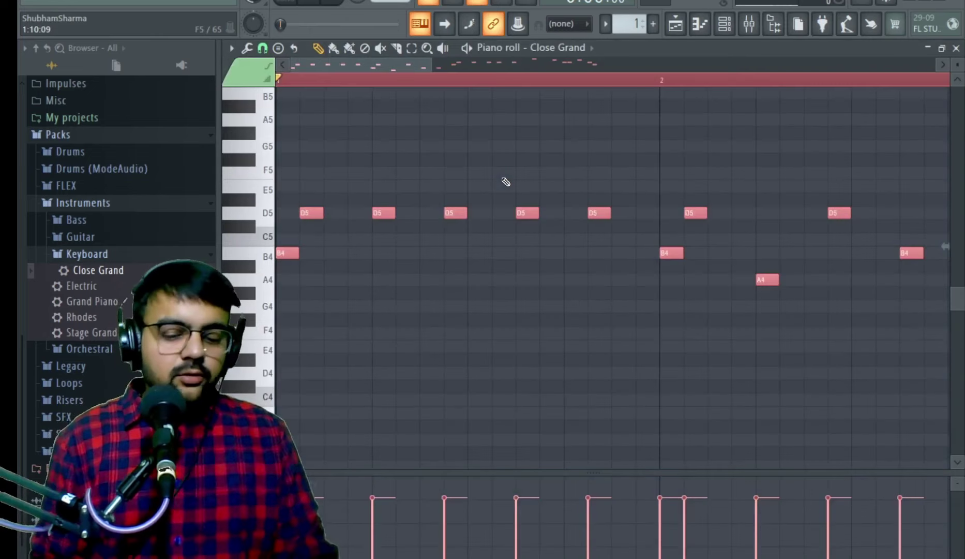
Transpose the Close Grand melody up one octave, play it, and open the piano roll of the Close Grand #2 channel.
key("ctrl+Up")
key("space")
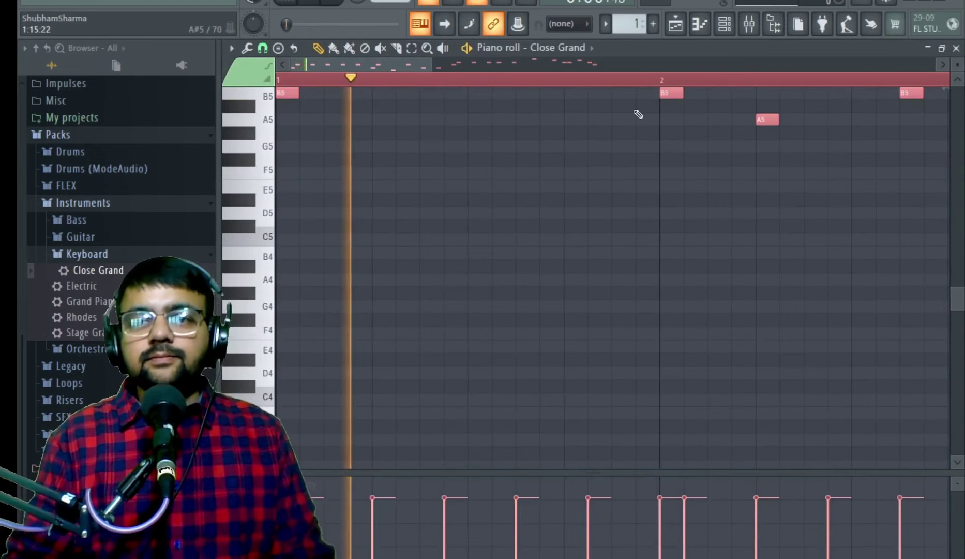
left_click(724, 23)
right_click(432, 194)
left_click(458, 197)
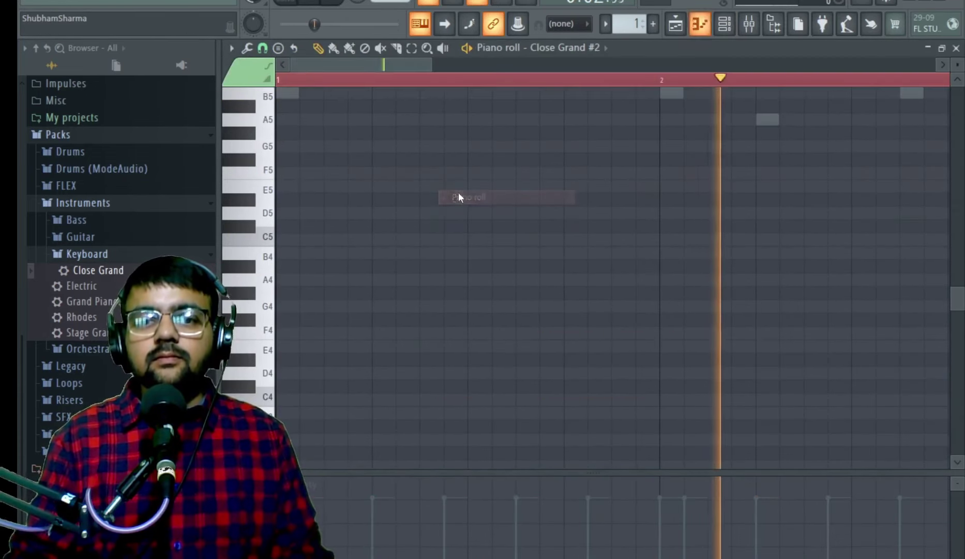
scroll(352, 178, "up", 3)
key("space")
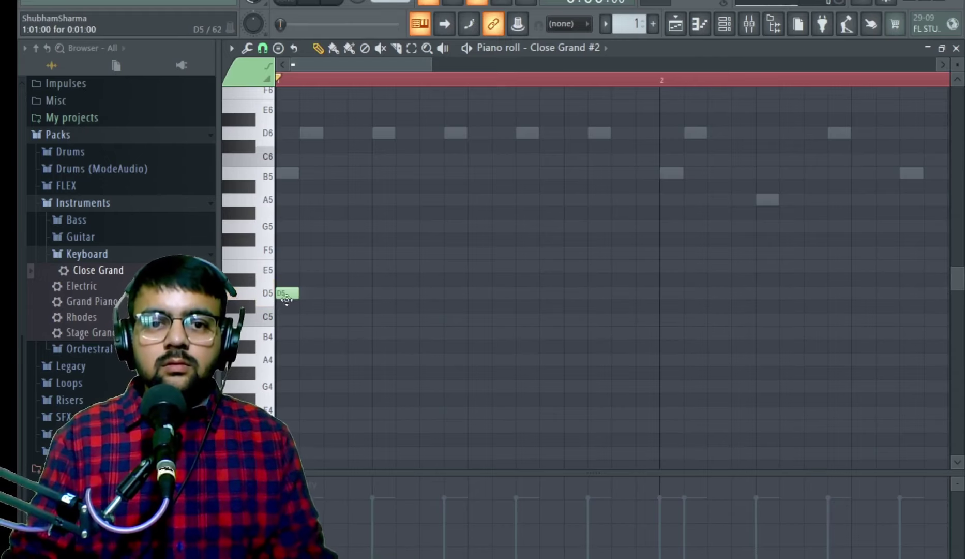
Build a one-beat D5, F#5 and A5 chord at the start of bar 1 in Close Grand #2.
left_click(289, 253)
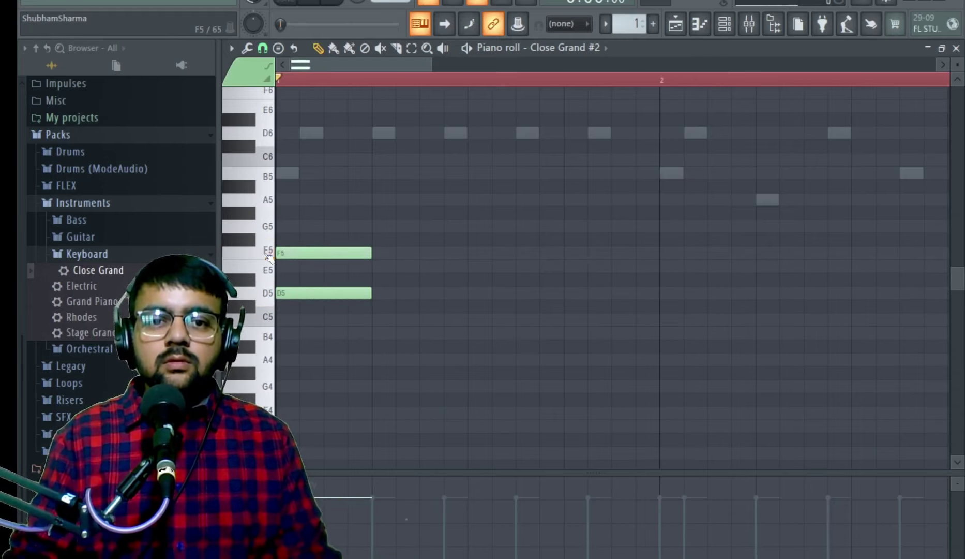
key("space")
left_click_drag(311, 253, 305, 239)
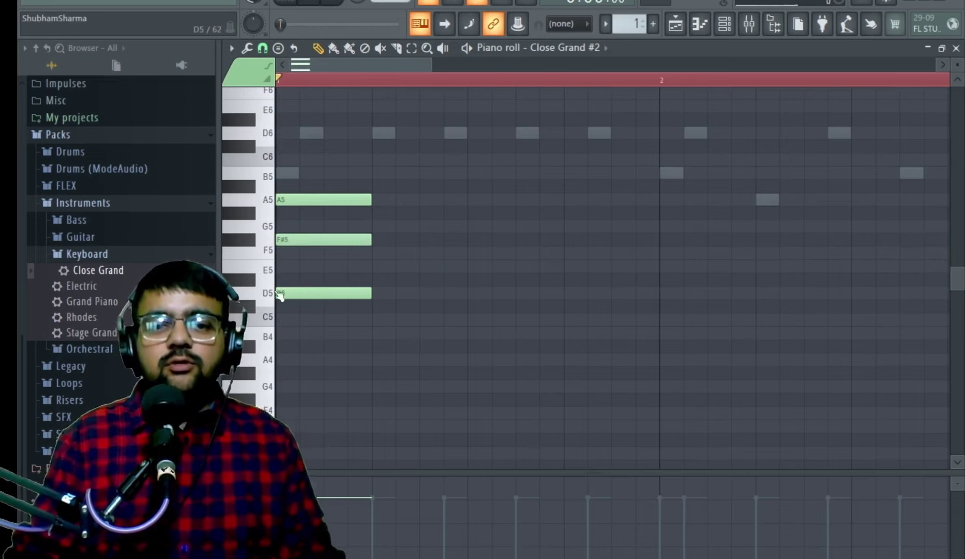
left_click(271, 317)
Try the whole chord transposed down to B4, D#5 and F#5 in playback.
key("ctrl+a")
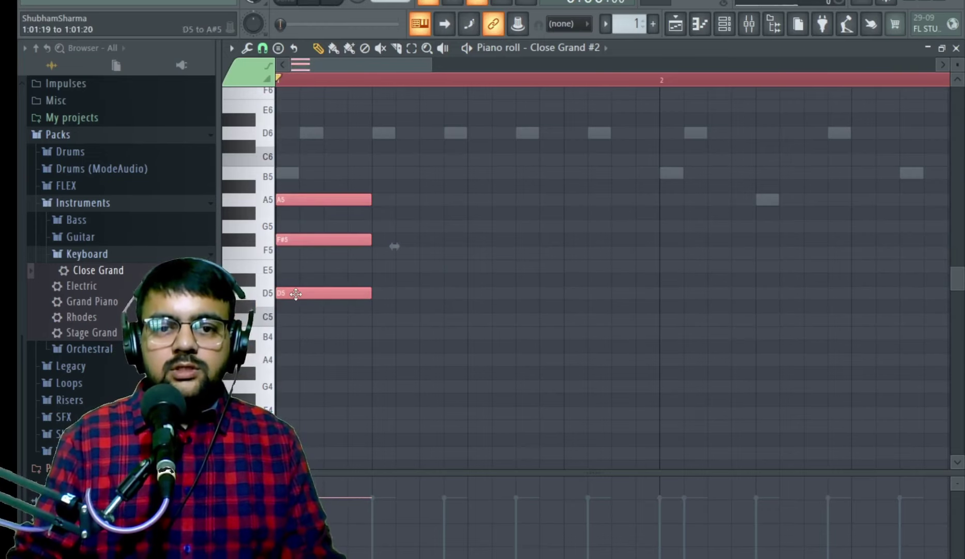
left_click_drag(296, 297, 293, 334)
key("space")
key("space")
key("space")
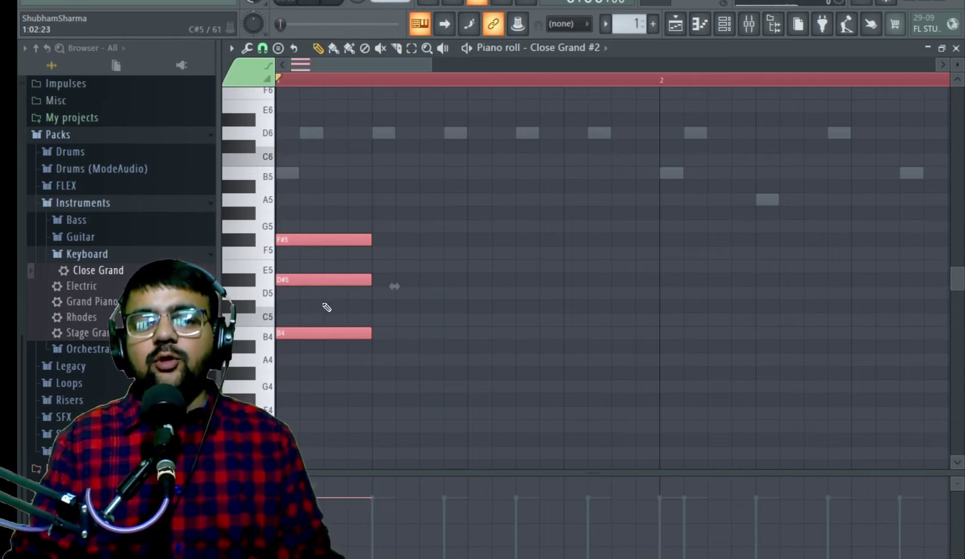
Move the chord down to C4, E4 and G4 and play it with the melody.
mouse_move(308, 334)
left_mouse_down()
mouse_move(302, 431)
mouse_move(294, 313)
mouse_move(299, 329)
left_mouse_up()
scroll(292, 357, "down", 3)
left_click_drag(288, 199, 300, 354)
key("space")
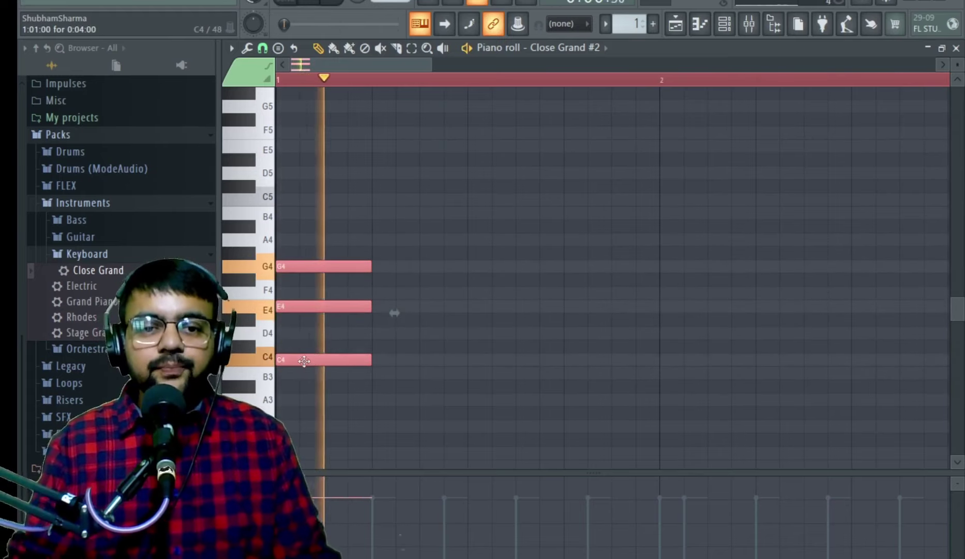
key("space")
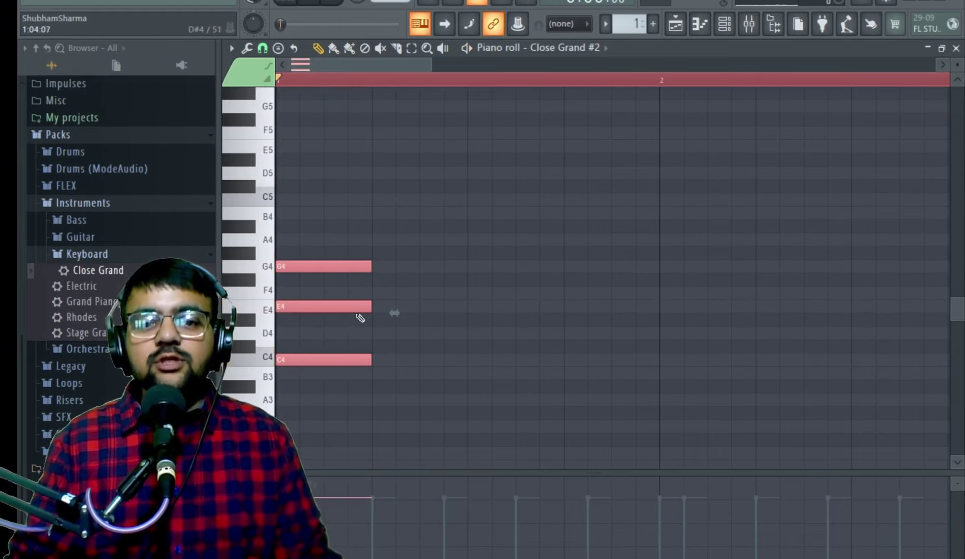
Lengthen the three chord notes to fill all of bar 1, checking them during playback.
left_click_drag(385, 307, 468, 307)
key("space")
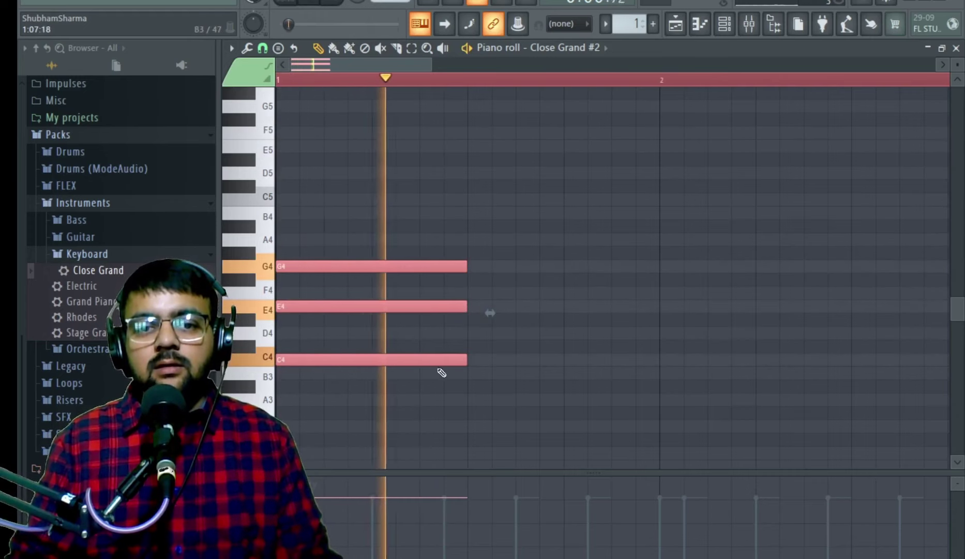
left_click_drag(490, 313, 682, 312)
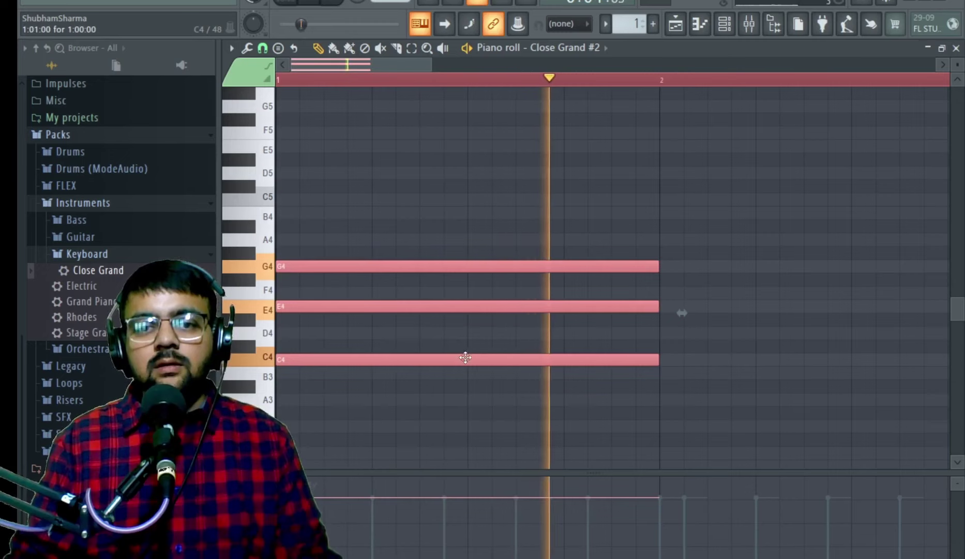
key("space")
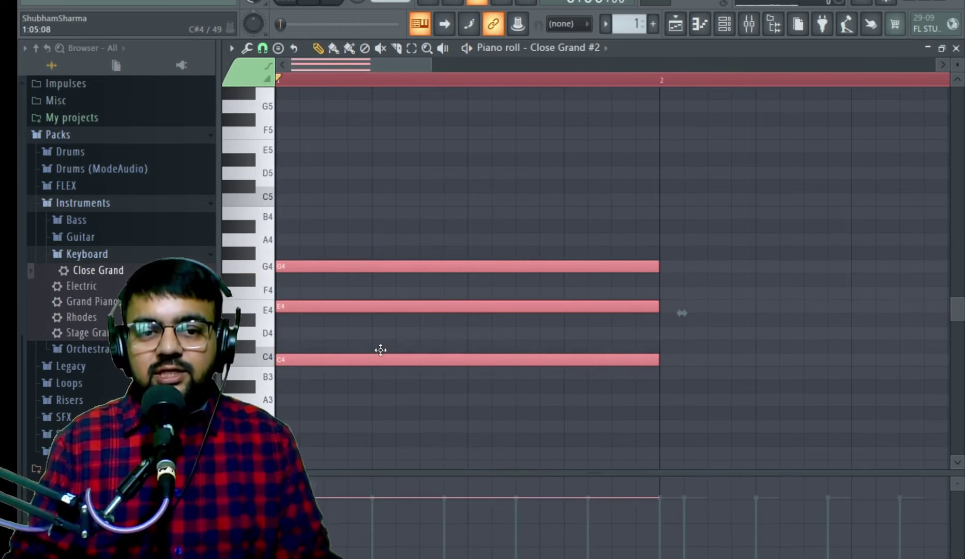
Try the full-bar chord at C#4/F4/G#4 and at G4/B4/D5, playing it back with the melody.
key("shift+Up")
key("space")
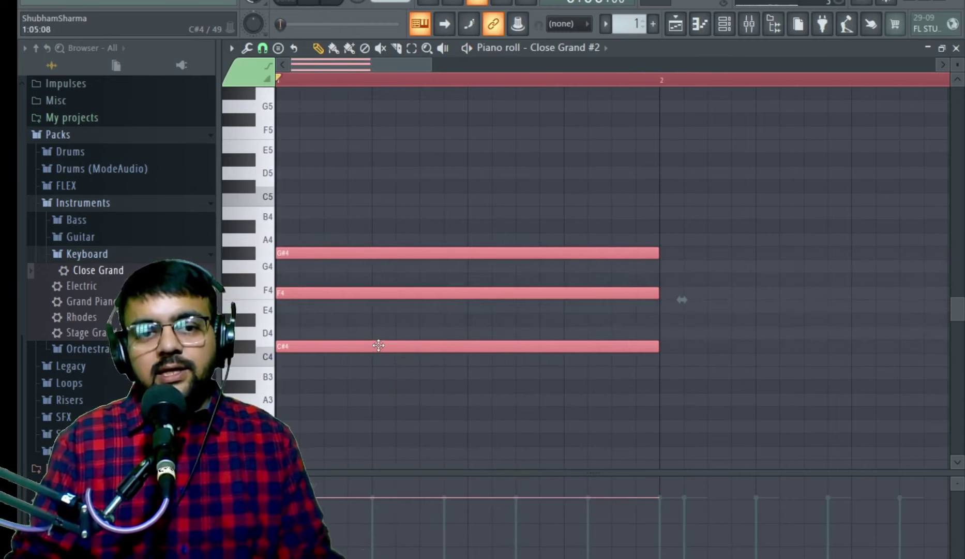
left_click_drag(378, 345, 350, 260)
key("space")
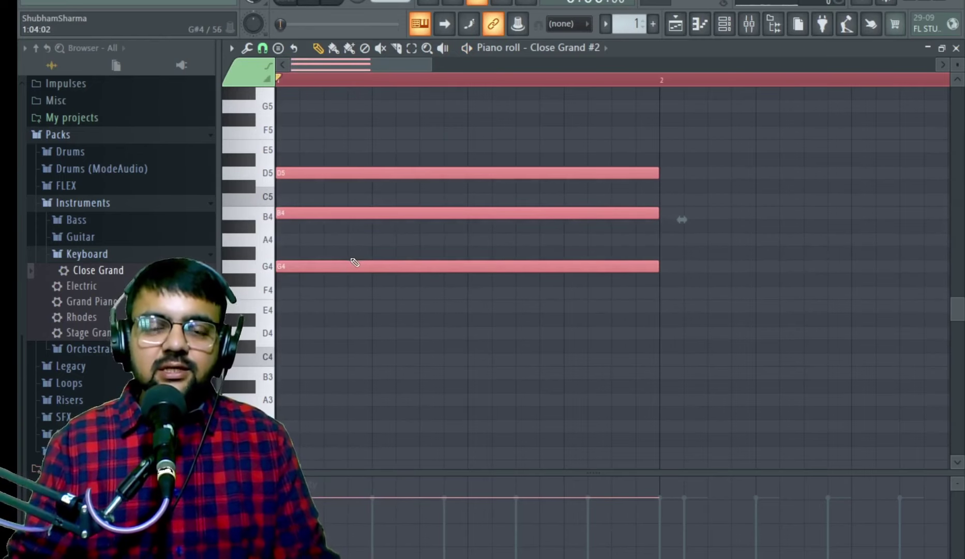
key("space")
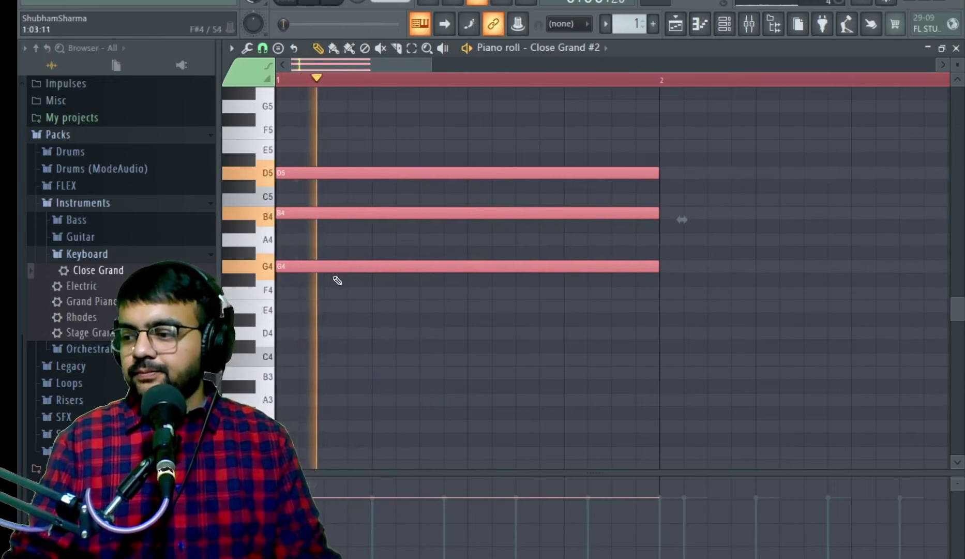
key("space")
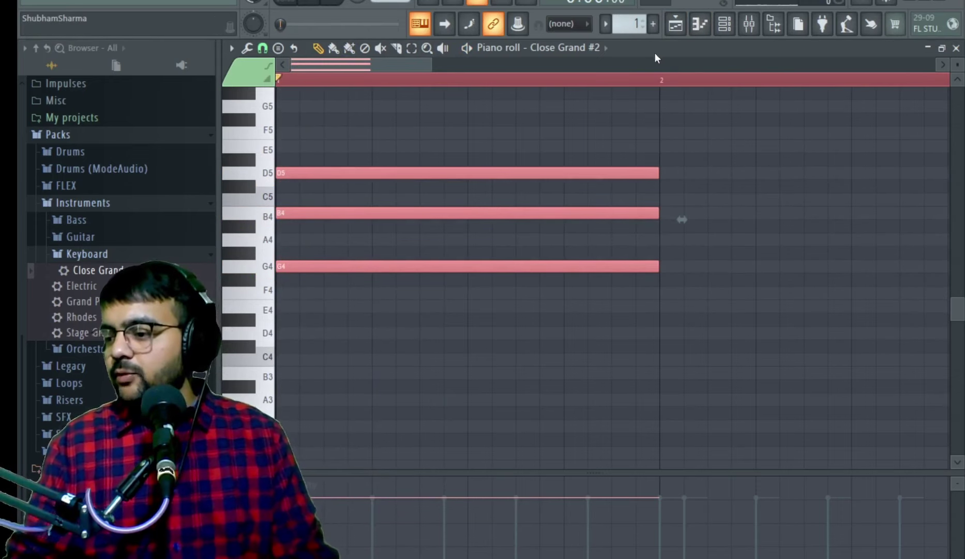
Play the pattern while checking the Master level in the mixer, and return to the Close Grand #2 piano roll.
key("space")
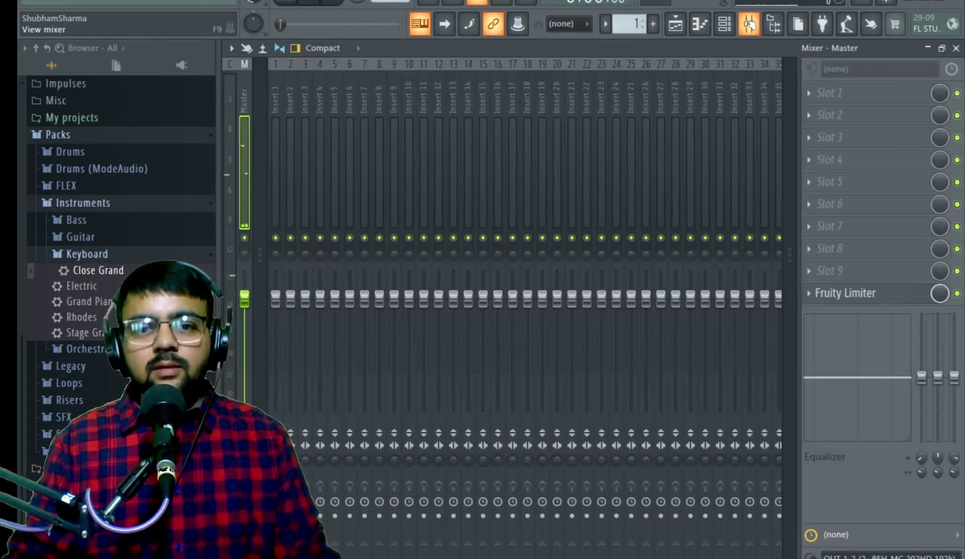
left_click(749, 23)
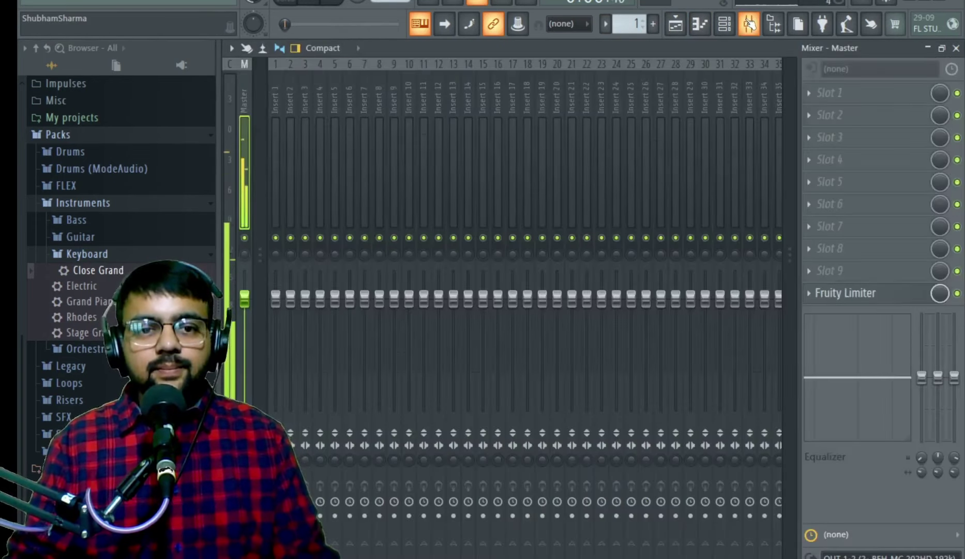
left_click(710, 20)
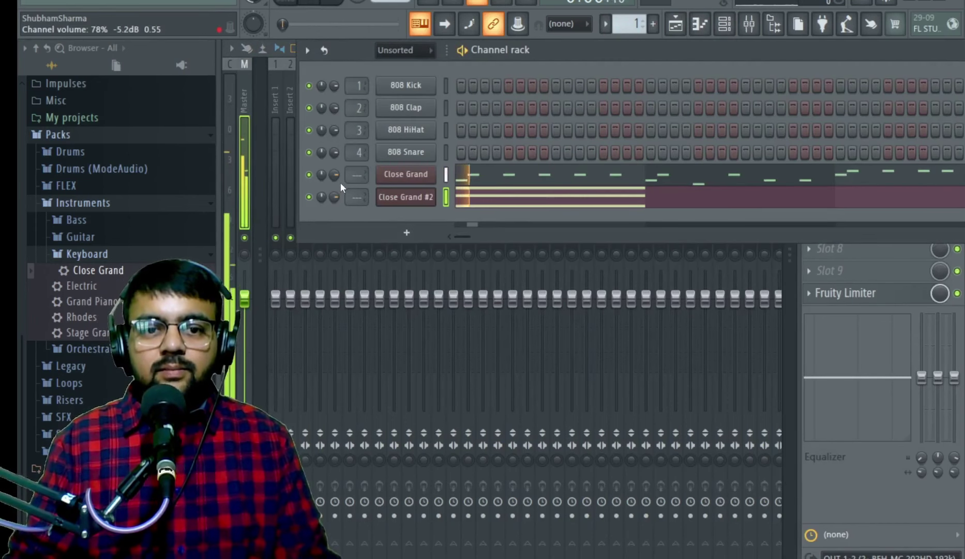
left_click(249, 184)
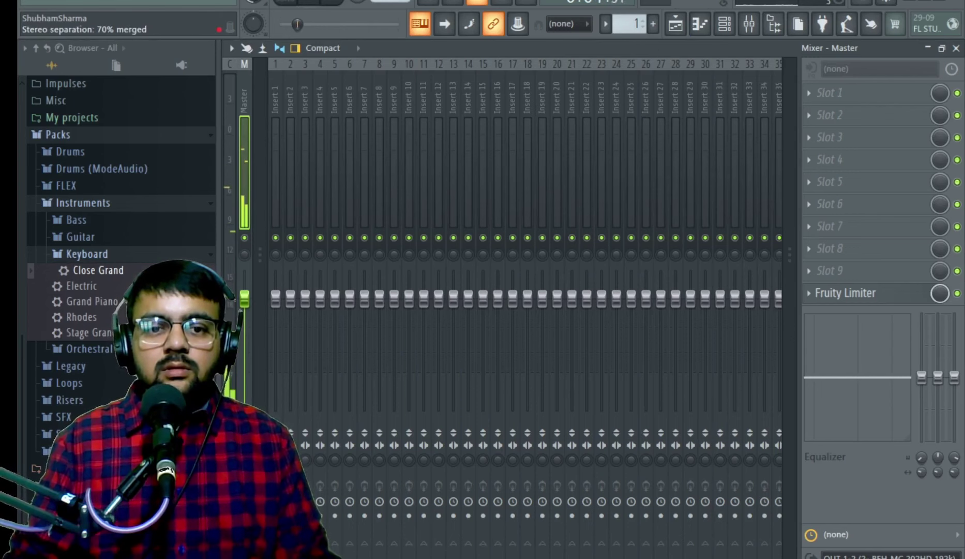
left_click(748, 24)
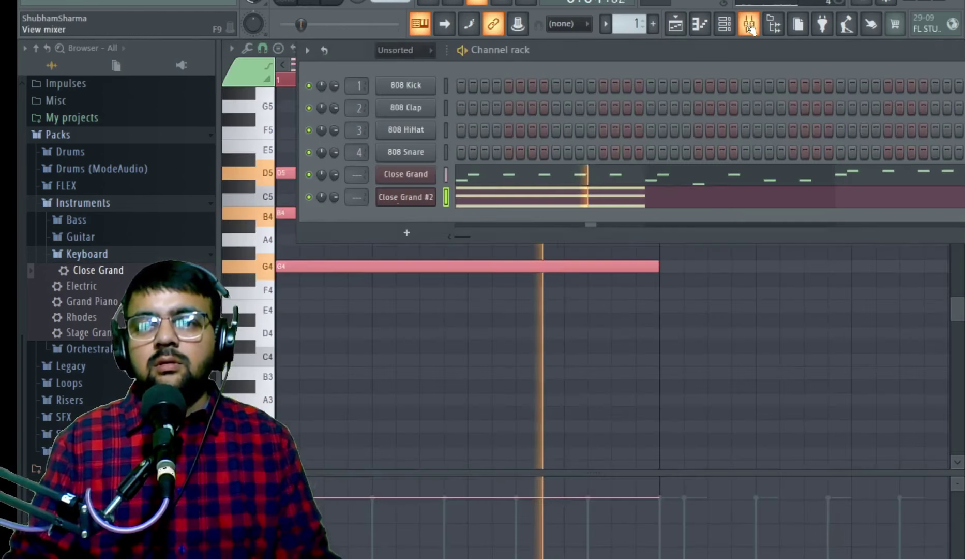
left_click(565, 199)
left_click(565, 199)
key("space")
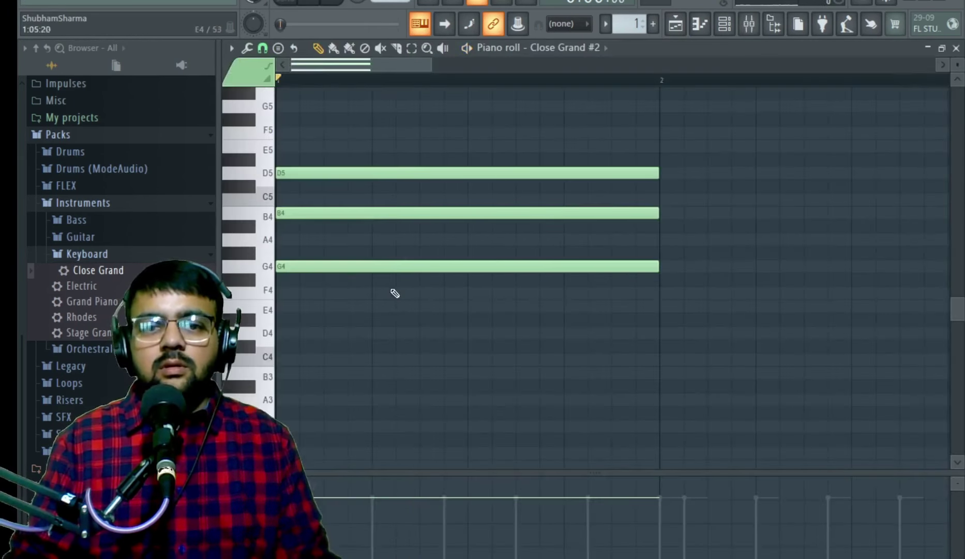
Select the whole chord, try it a semitone higher, and move it down to C4, E4 and G4 during playback.
key("ctrl+a")
key("ctrl+r")
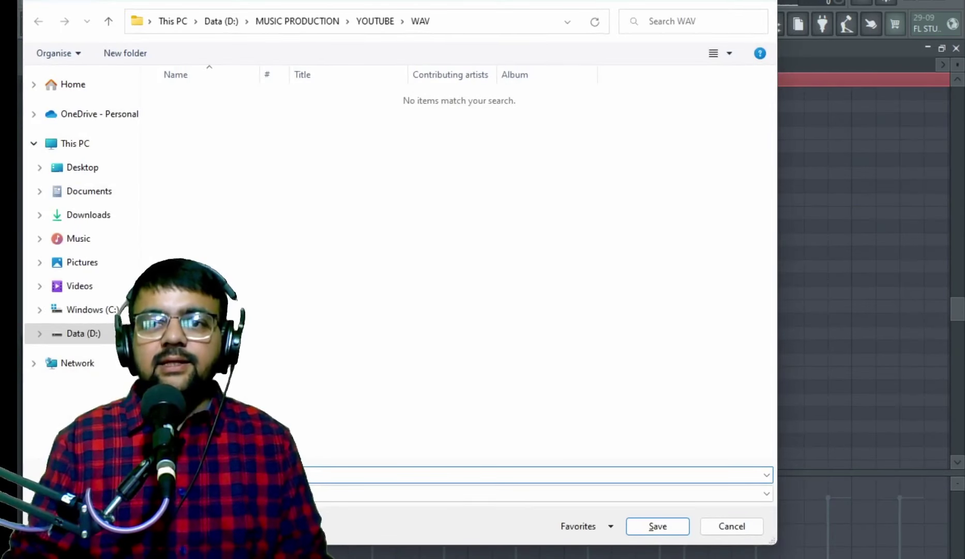
key("Escape")
key("shift+Up")
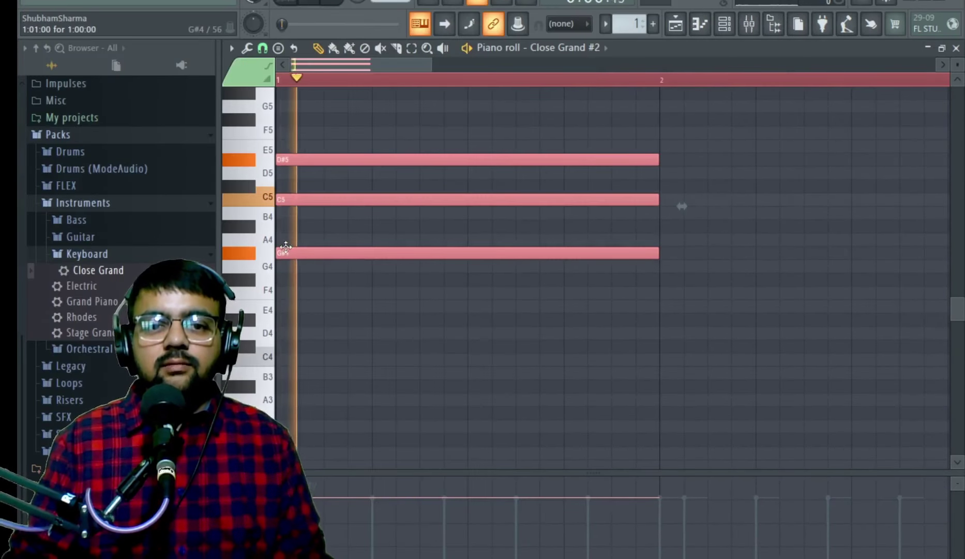
key("shift+Up")
left_click_drag(293, 238, 290, 359)
key("space")
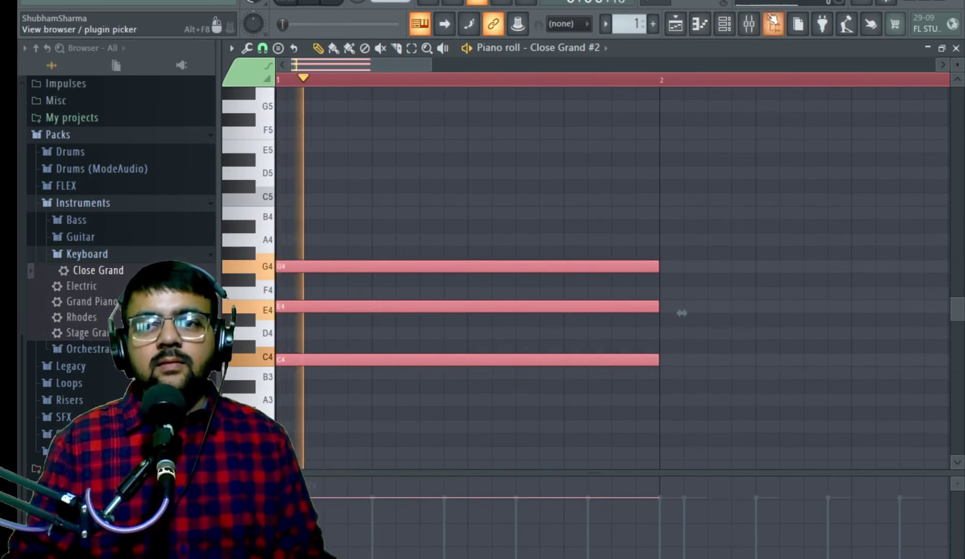
Reset the Master track's volume fader in the mixer to its default level.
left_click(748, 24)
right_click(250, 316)
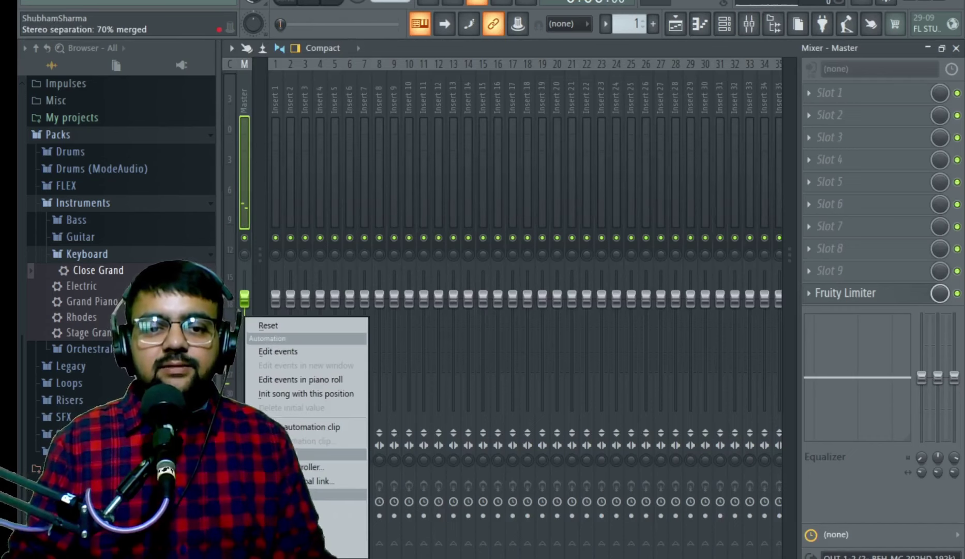
left_click(283, 327)
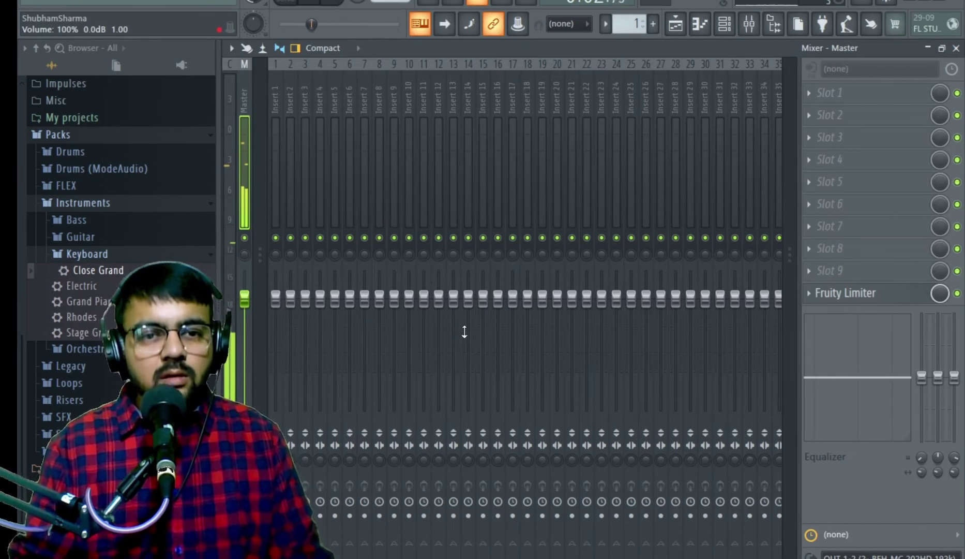
Audition the Close Grand melody and the Close Grand #2 chord separately by muting the other channel.
left_click(722, 27)
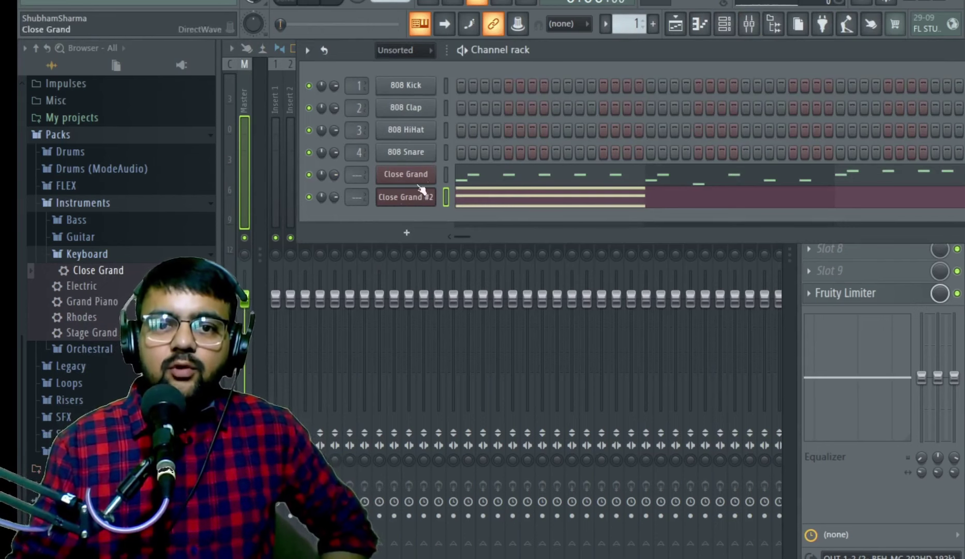
key("space")
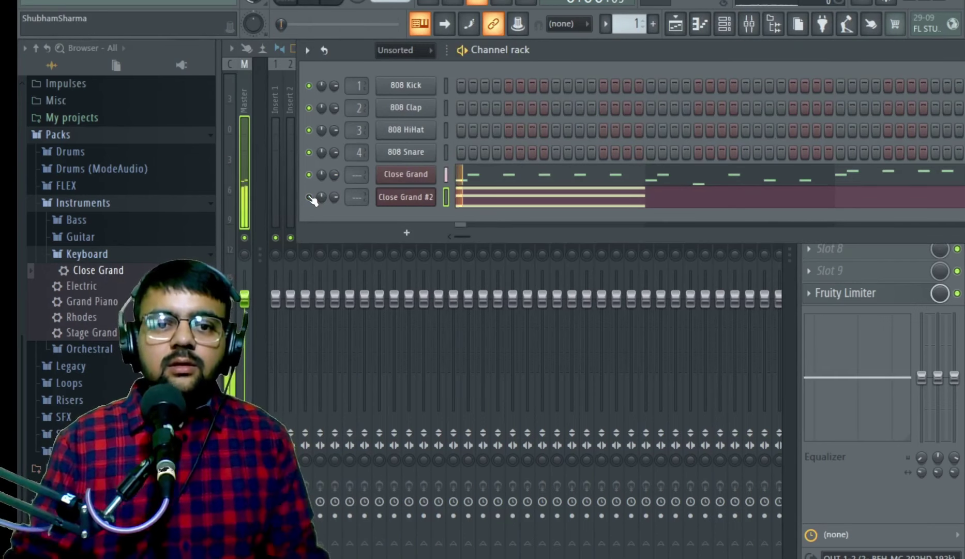
key("space")
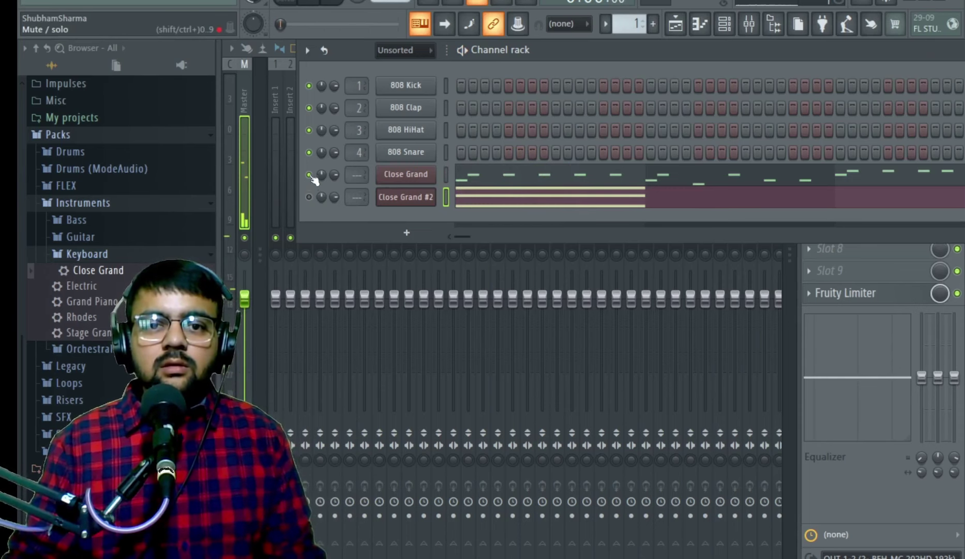
left_click(309, 197)
key("space")
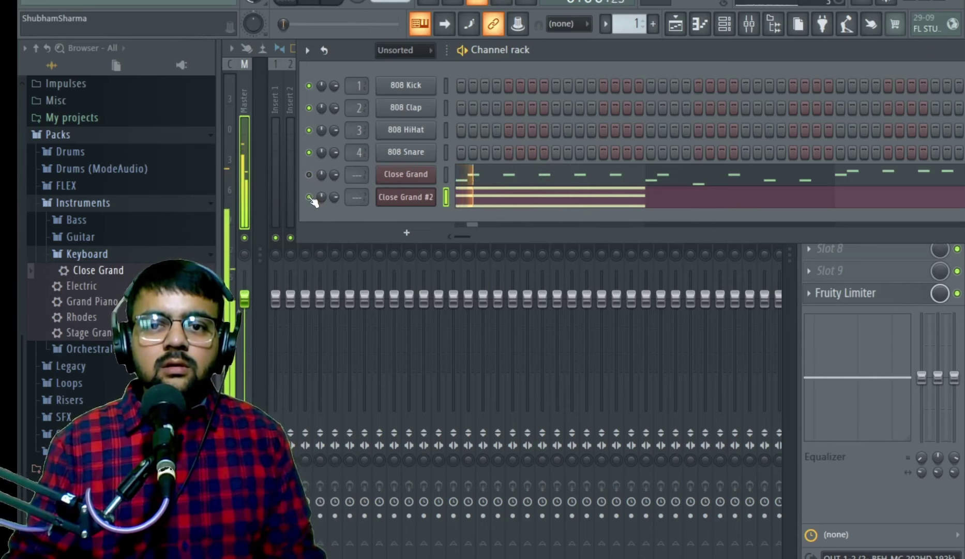
key("space")
Show panning in the event lane of the Close Grand #2 piano roll and play the chord alone.
left_click(469, 203)
left_click(251, 482)
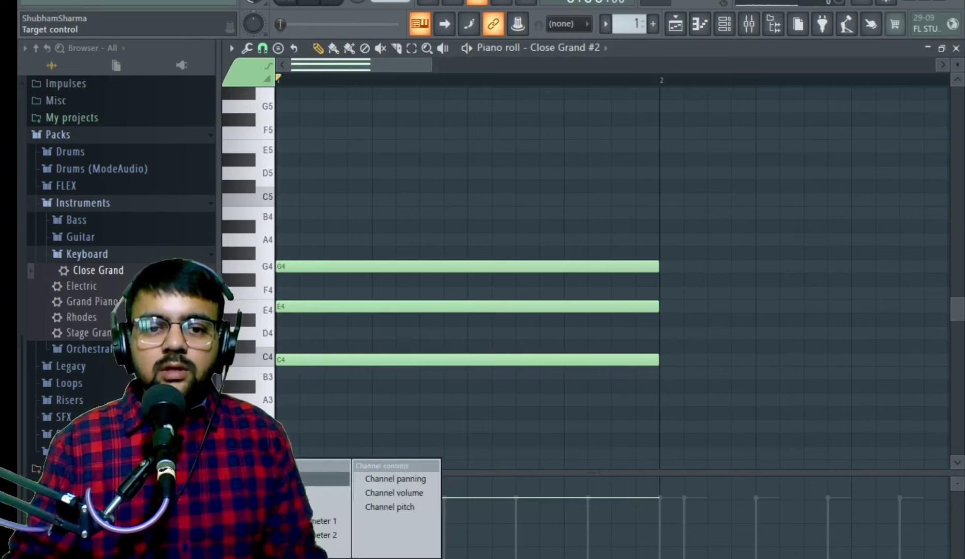
left_click(395, 478)
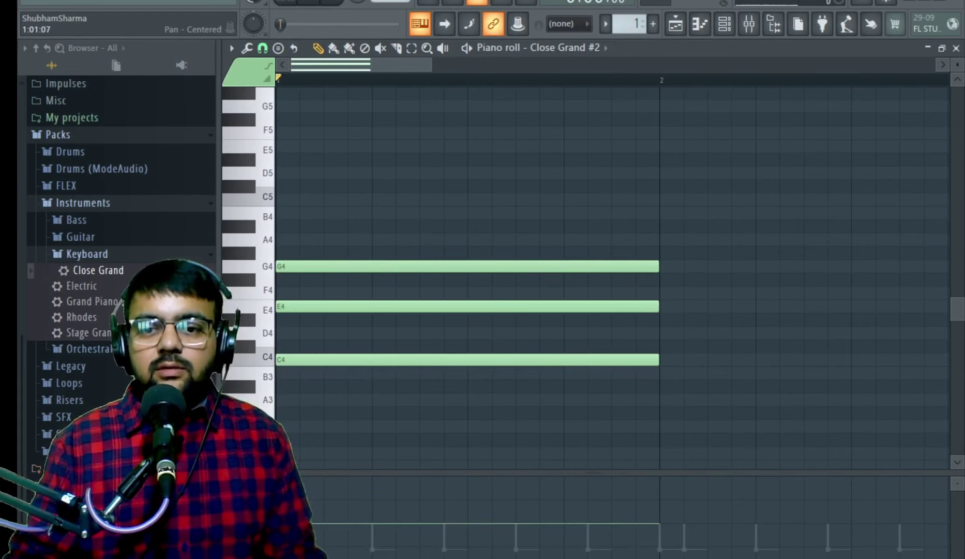
key("space")
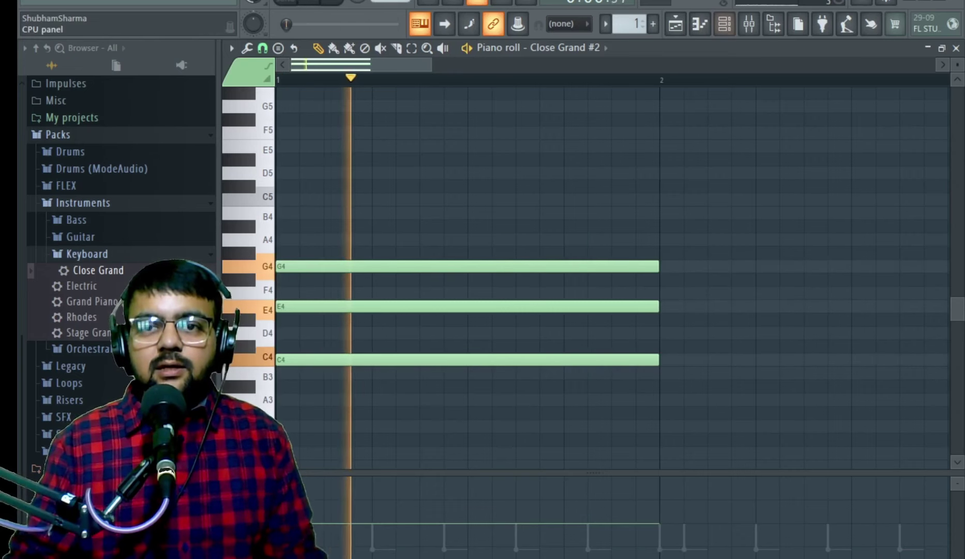
key("space")
Unmute the Close Grand channel in the channel rack and play the melody together with the chord.
key("F6")
left_click(309, 174)
key("space")
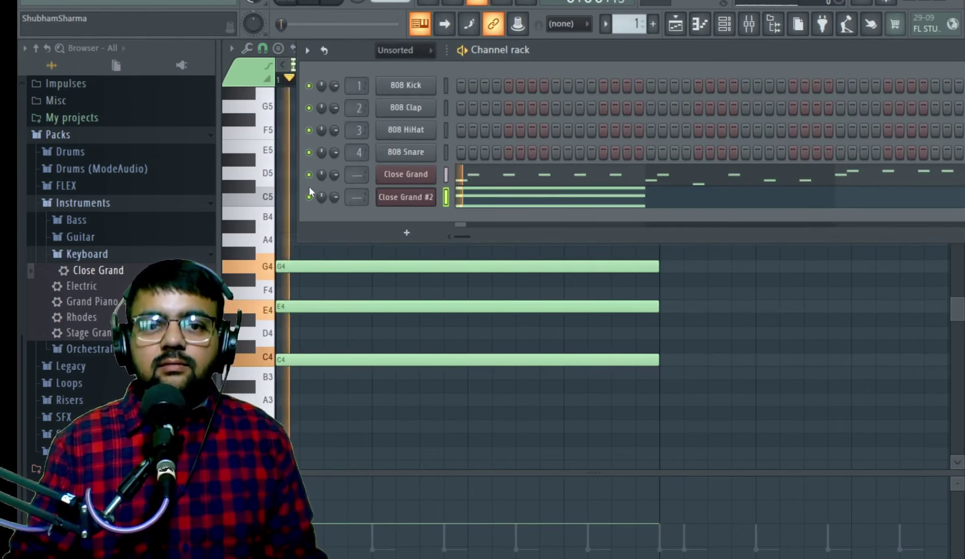
Reopen the Close Grand #2 piano roll, try a one-bar A3, C#4 and E4 chord in bar 2 and play it.
key("F9")
left_click(577, 200)
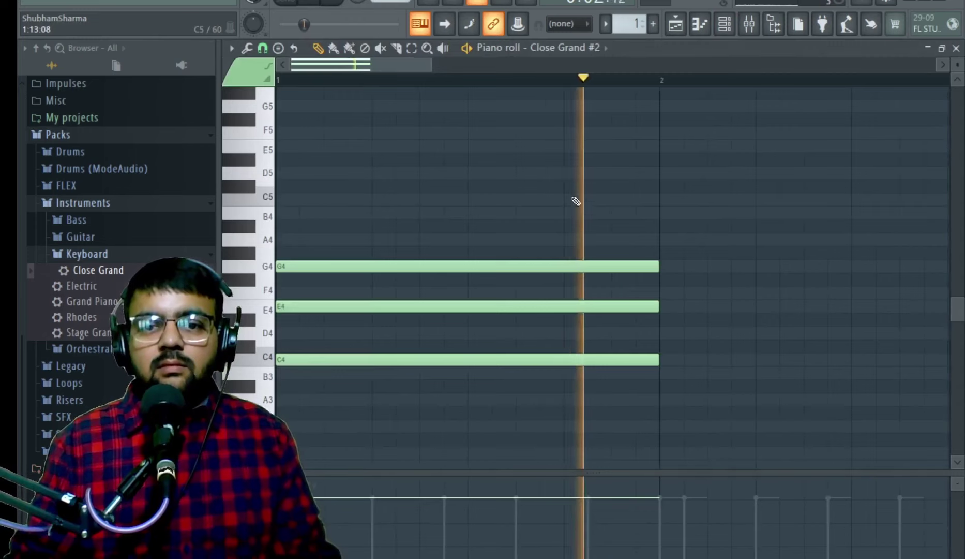
key("space")
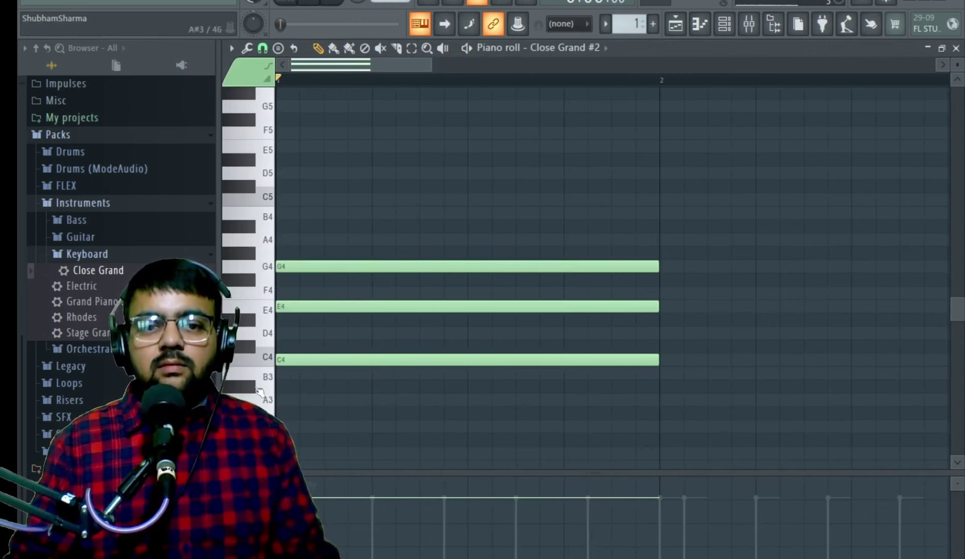
left_click(666, 399)
left_click(665, 345)
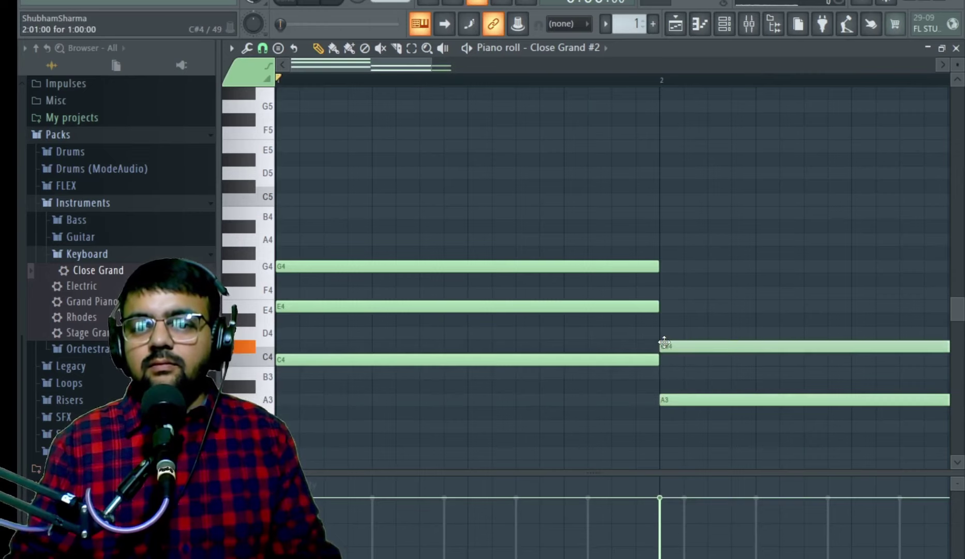
left_click(662, 303)
key("space")
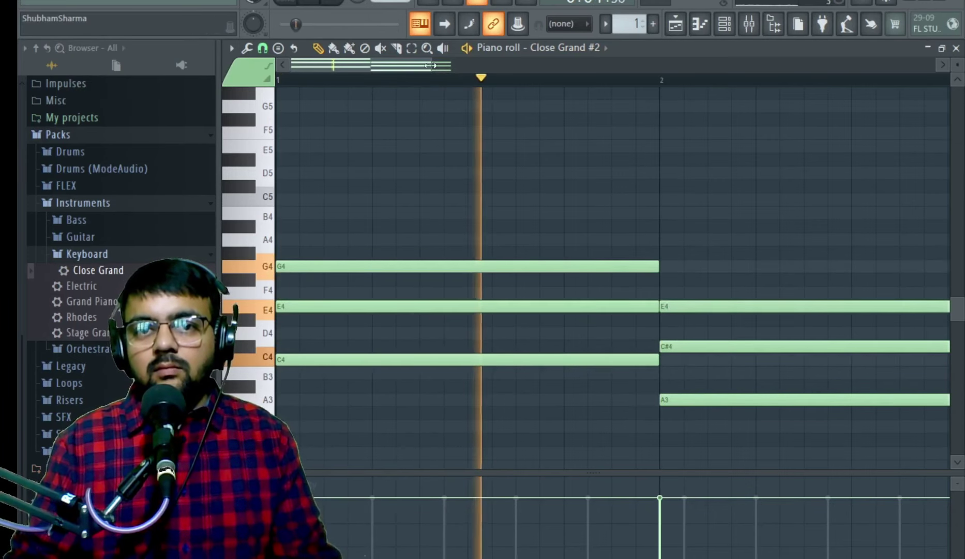
left_click_drag(429, 65, 638, 65)
key("space")
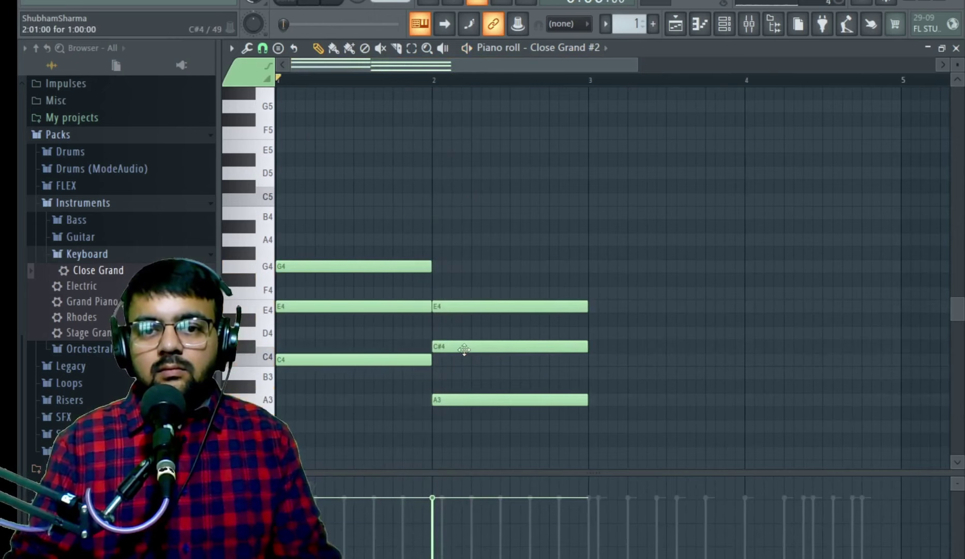
Lower the C#4 of the bar 2 chord to C4, play it, and delete all three bar 2 notes.
left_click_drag(464, 350, 466, 356)
key("space")
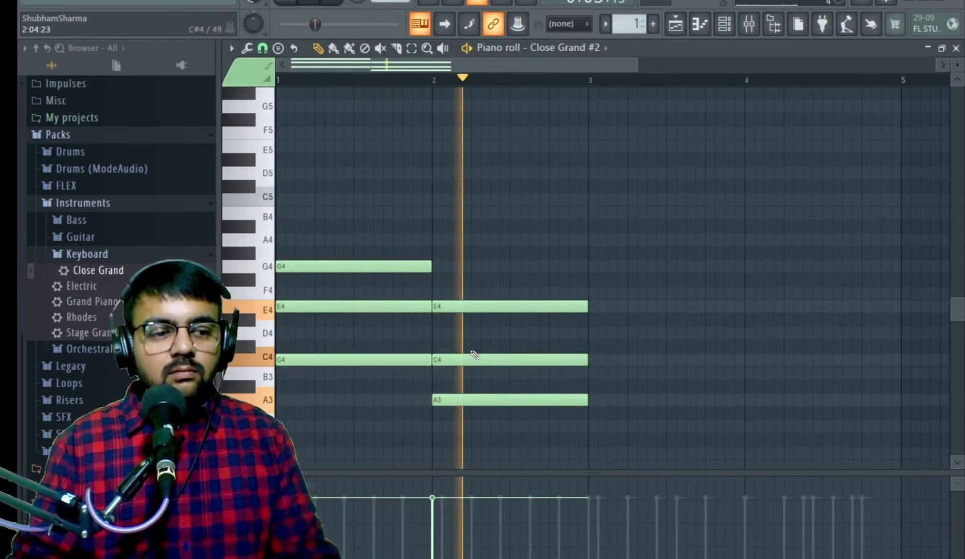
key("space")
right_click(468, 400)
right_click(477, 358)
right_click(481, 306)
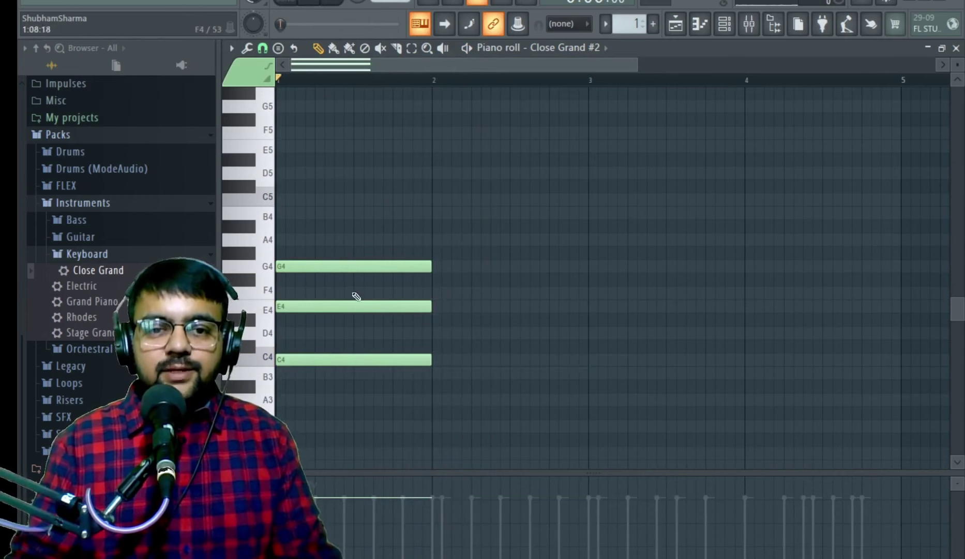
Copy the bar 1 chord into bar 2, transposed up to D4, F#4 and A4.
left_click_drag(344, 220, 327, 429)
left_click_drag(293, 356, 463, 331)
key("space")
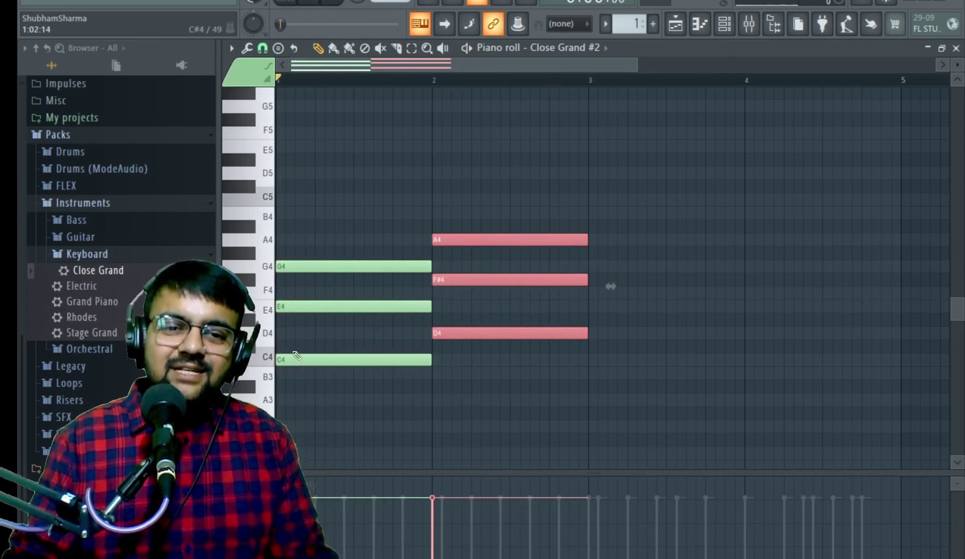
Change the bar 1 chord to E4, G4 and B4 while checking it in playback.
left_click_drag(304, 302, 305, 315)
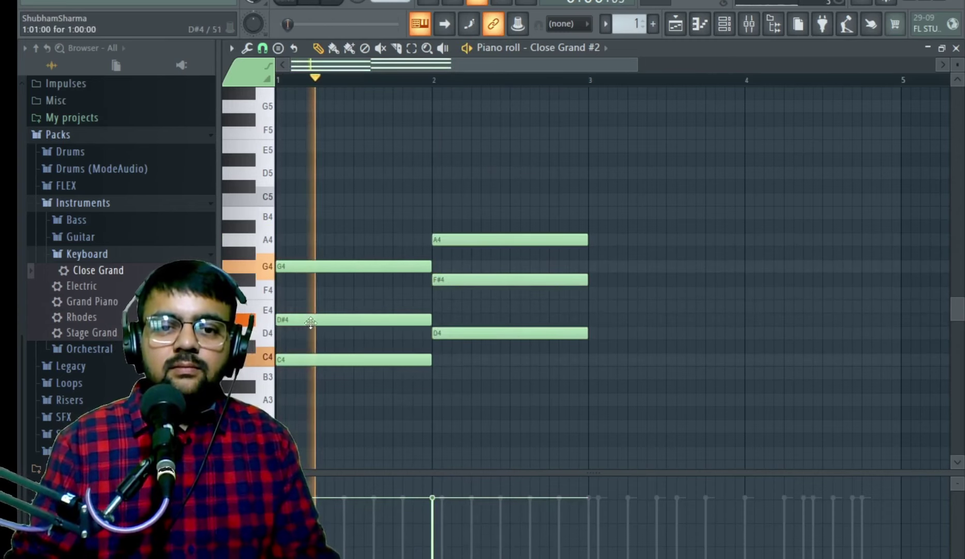
left_click_drag(313, 236, 314, 301)
key("space")
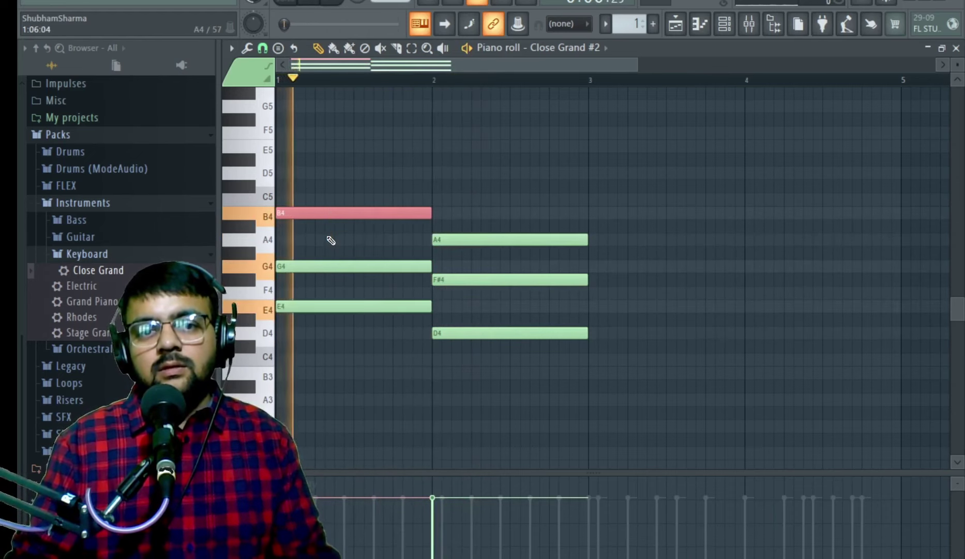
Try the B4 of the bar 1 chord one octave lower, play both chords, and return the note to B4.
key("ctrl+Down")
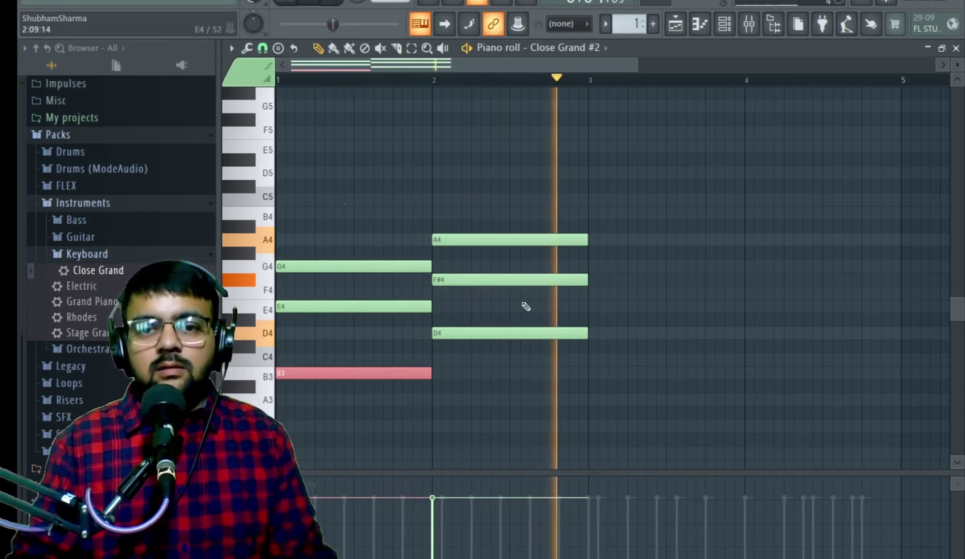
key("space")
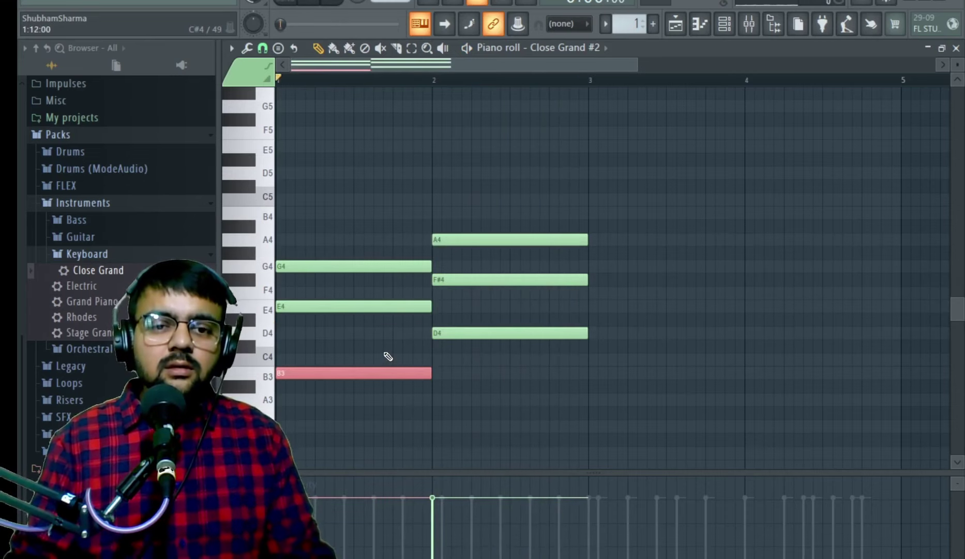
left_click(737, 28)
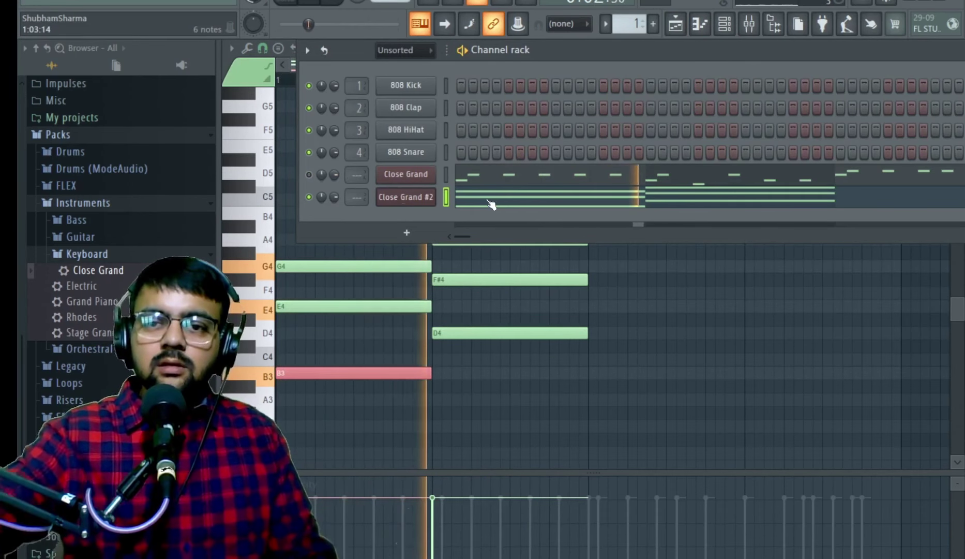
key("space")
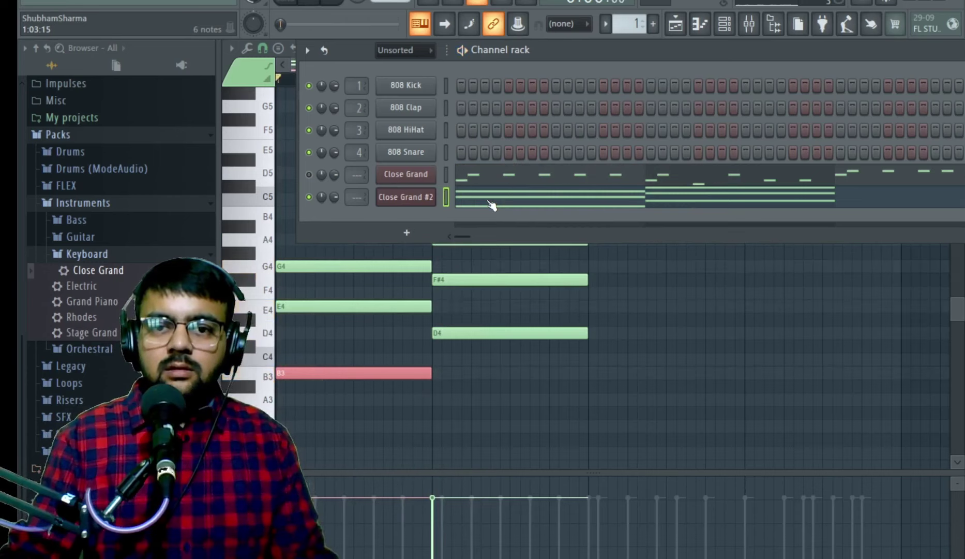
left_click(491, 204)
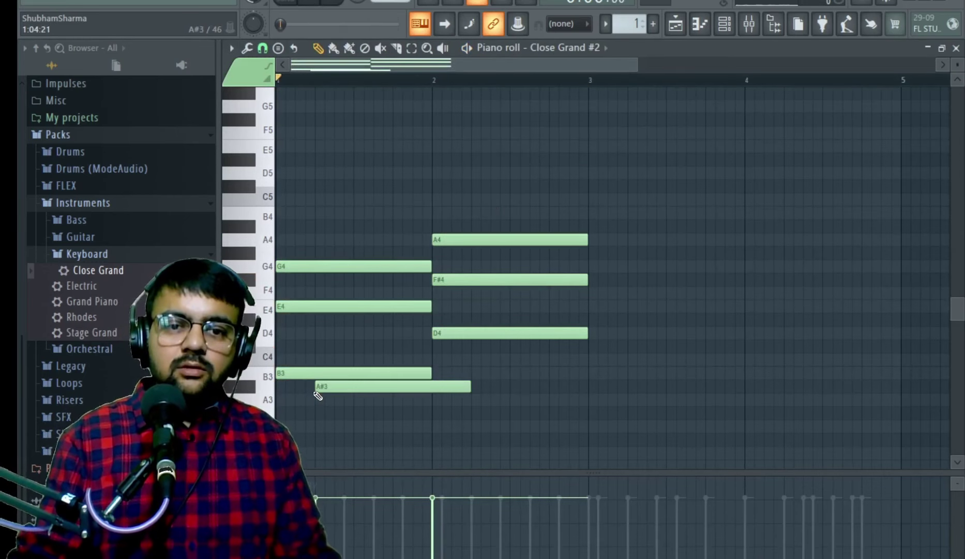
key("ctrl+Up")
key("space")
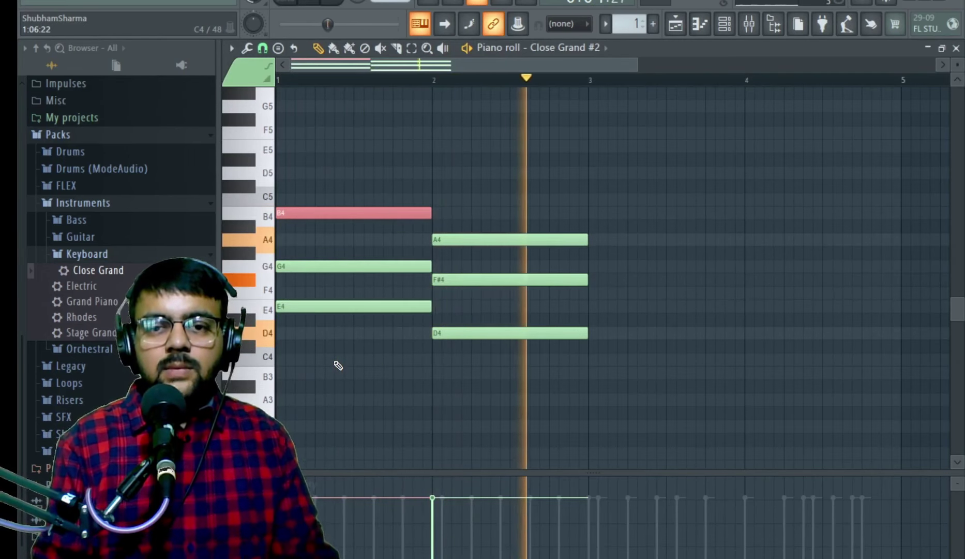
key("space")
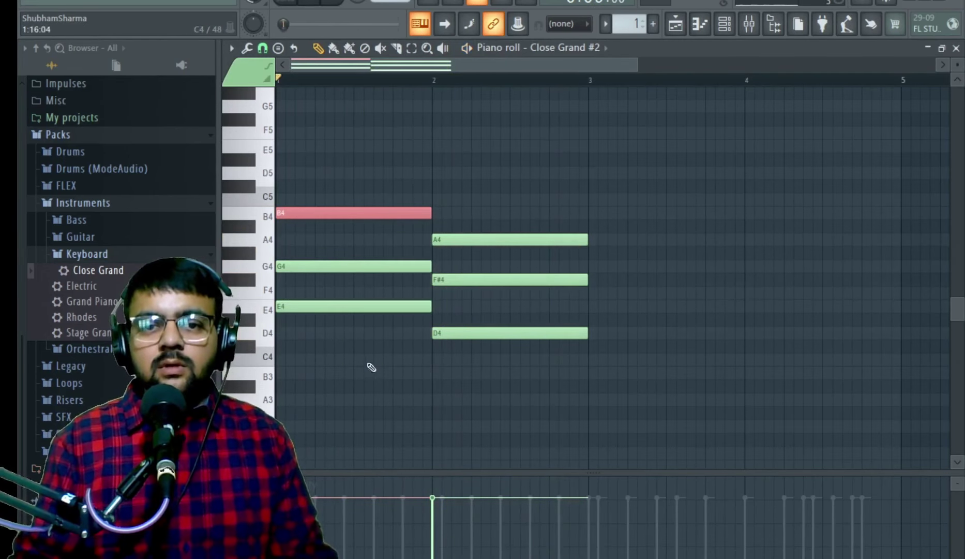
Add one-bar chords of F#4, A4 and C#5 in bar 3 and E4, G4 and B4 in bar 4.
left_click(588, 294)
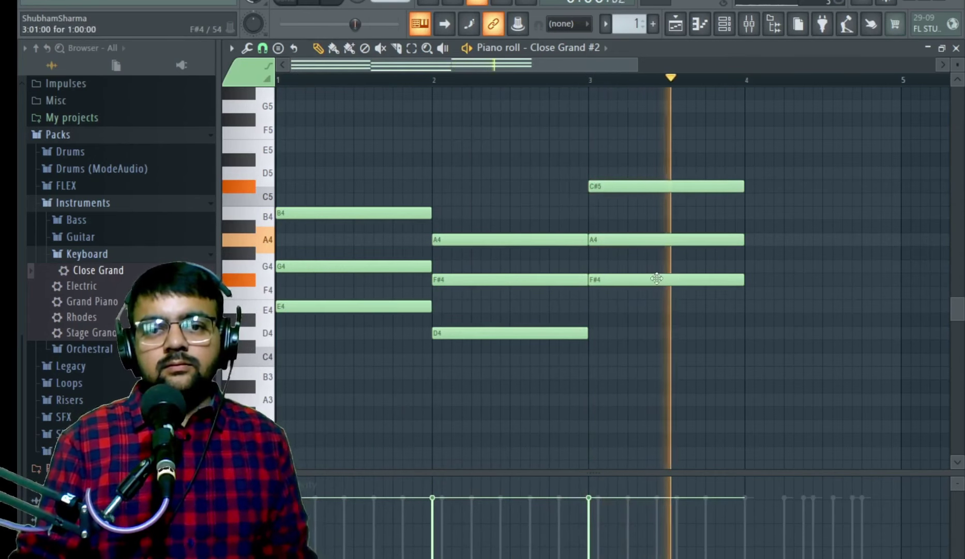
key("space")
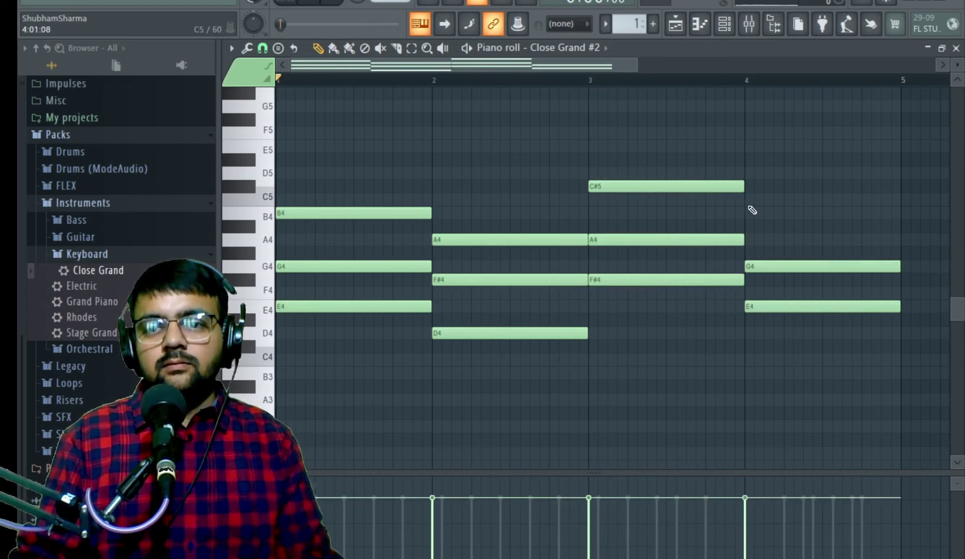
left_click_drag(754, 209, 755, 222)
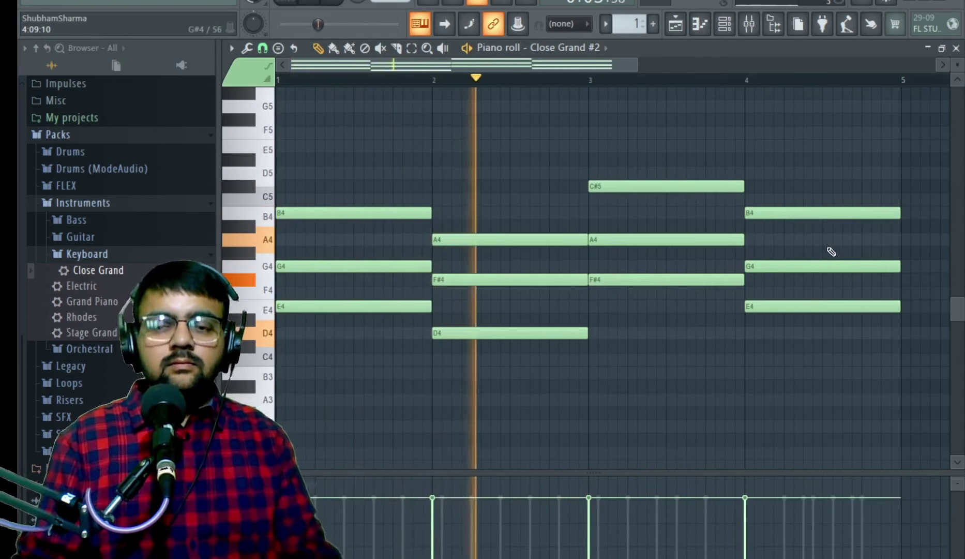
Try the bar 3 C#5 and the bar 1 B4 one octave lower during playback and move both back up.
left_click(705, 186)
key("ctrl+Down")
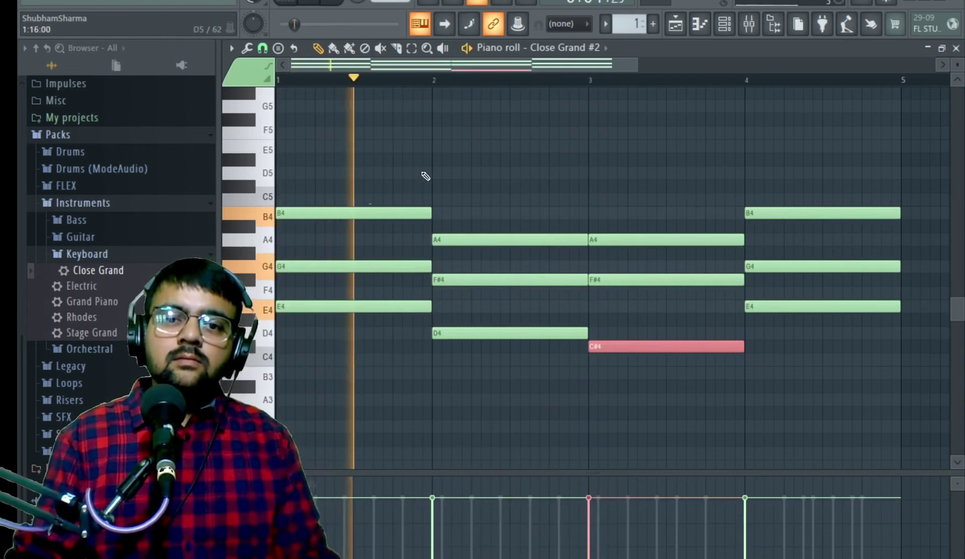
left_click(372, 213)
key("ctrl+Down")
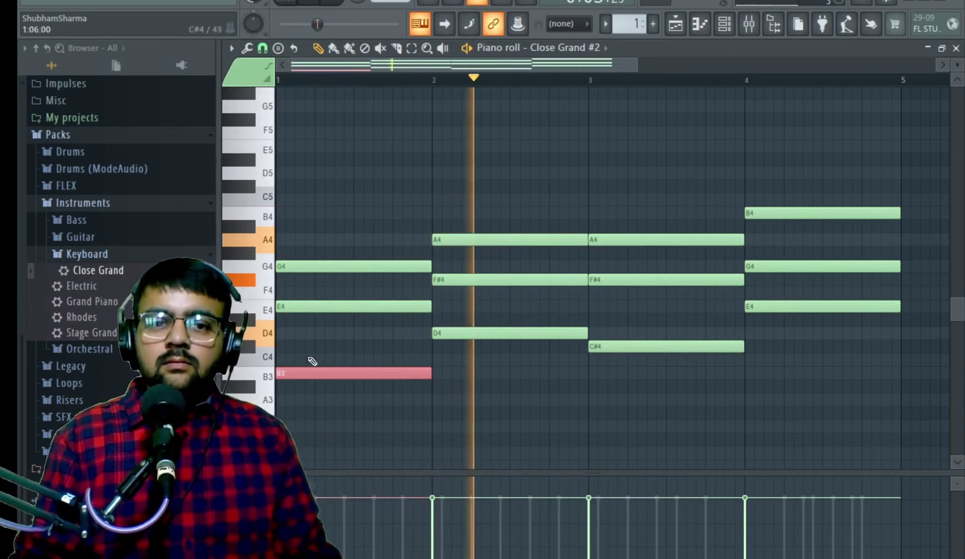
key("ctrl+Up")
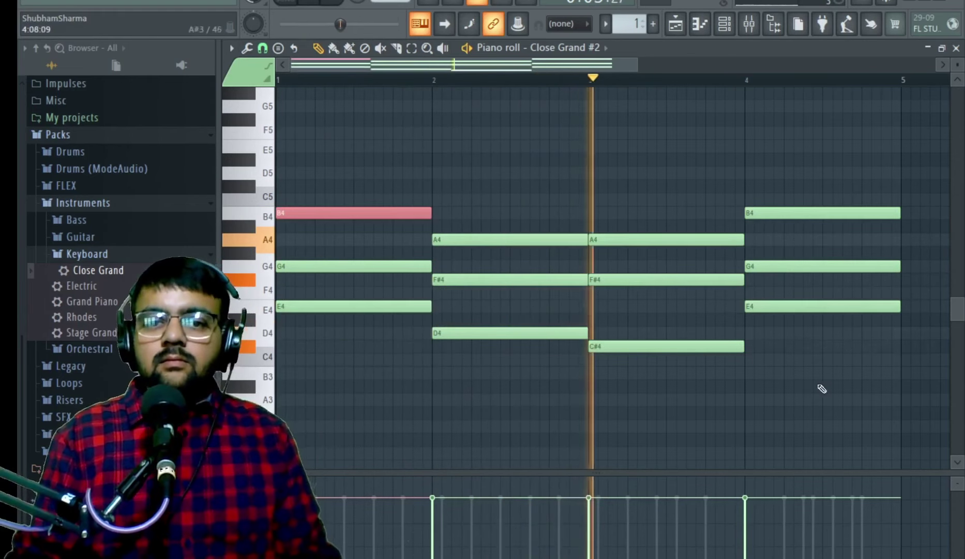
left_click(637, 346)
key("ctrl+Up")
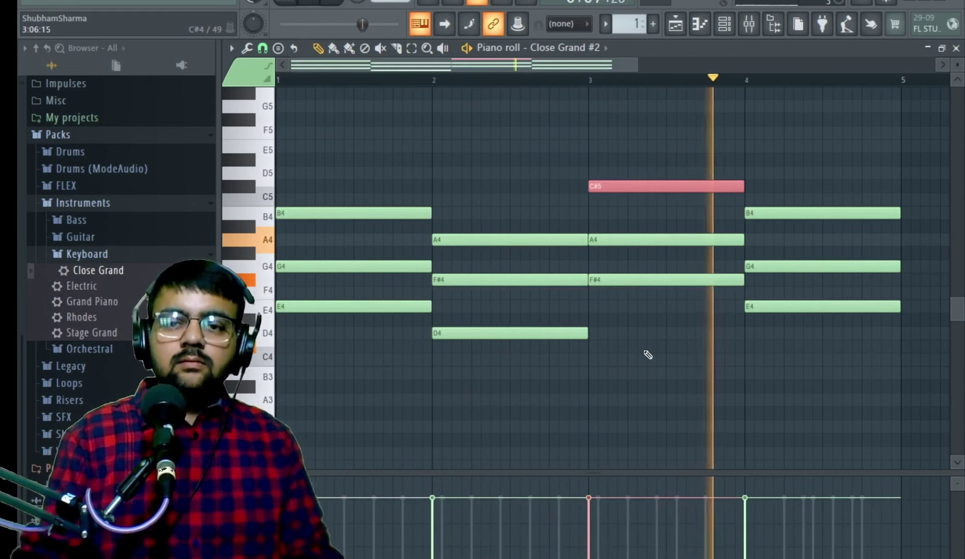
Raise the bar 4 E4 to E5 and the bar 2 D4 to D5 by transposing each up an octave.
left_click(827, 306)
key("ctrl+Up")
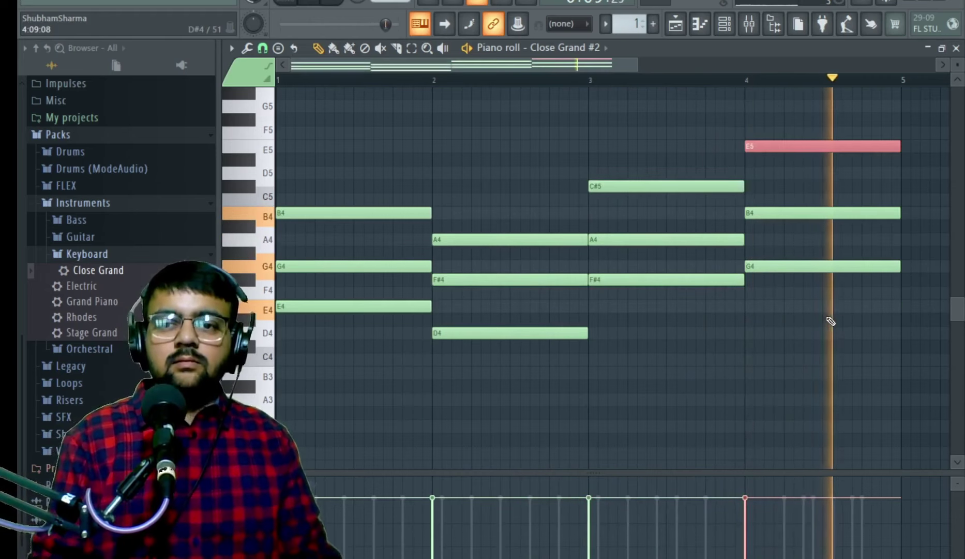
key("space")
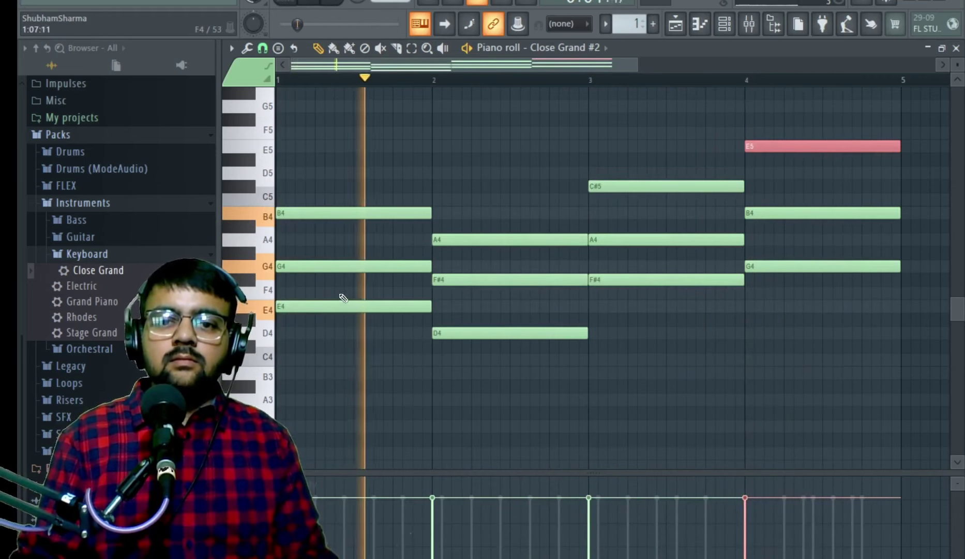
left_click(487, 335)
key("ctrl+Up")
key("space")
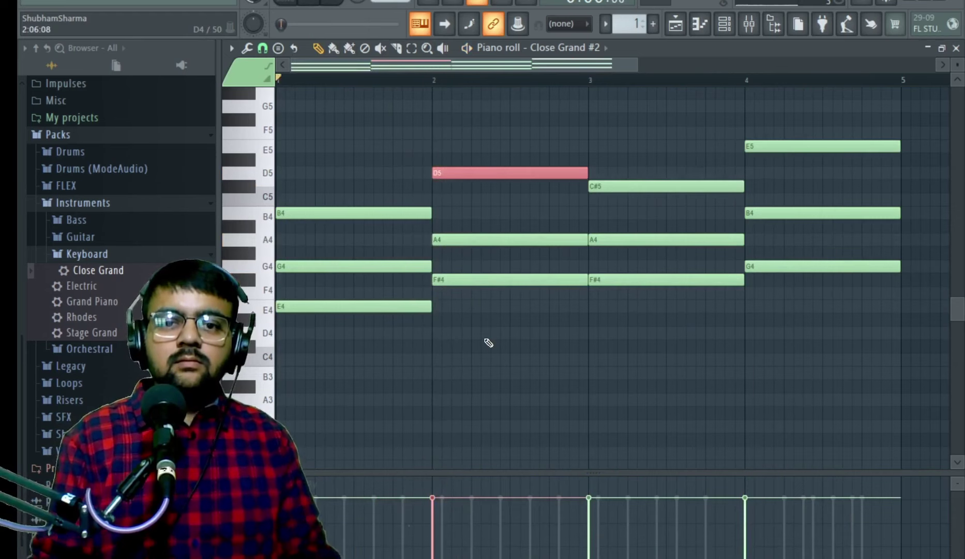
Try the bar 1 E4 one octave higher in playback, return it to E4, and replay the chord progression.
left_click_drag(388, 288, 379, 339)
key("ctrl+Up")
key("space")
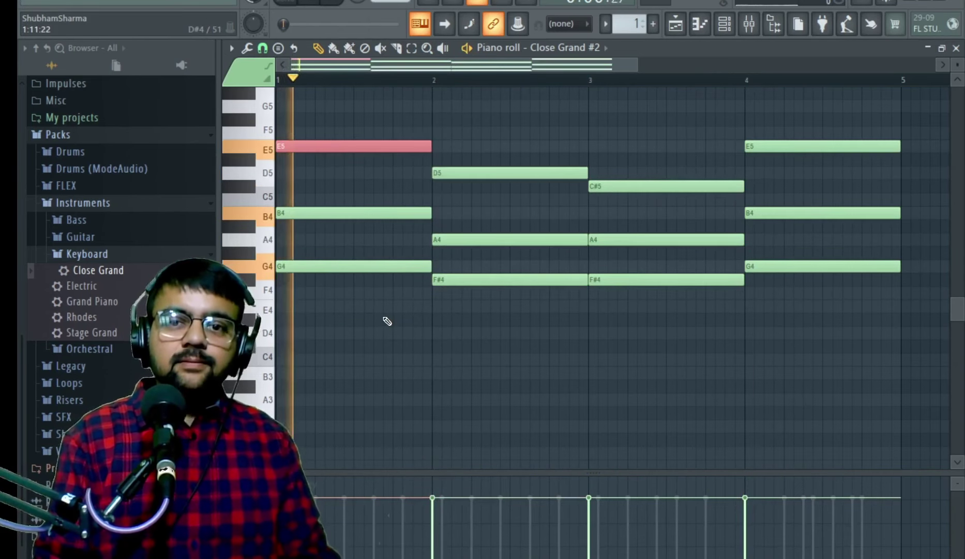
key("ctrl+Down")
key("space")
key("space")
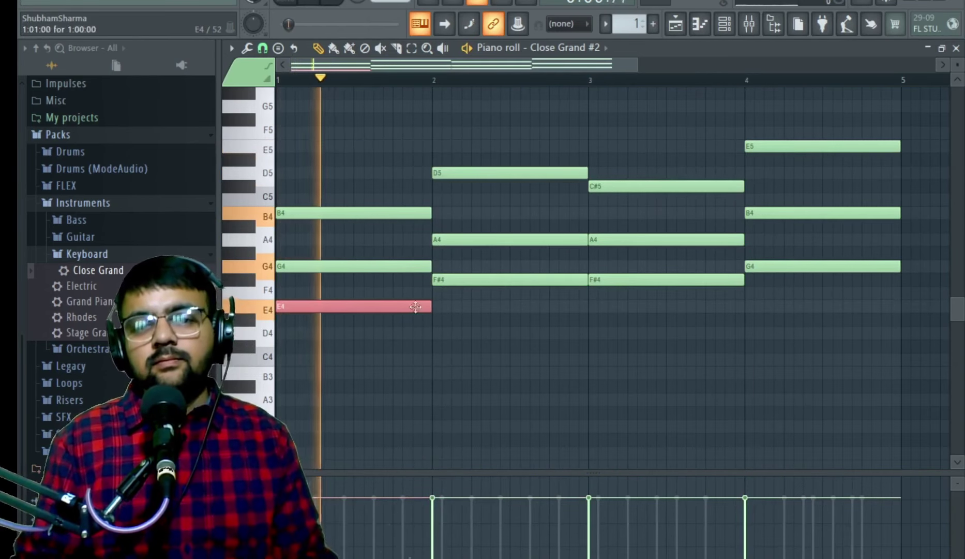
Open the Close Grand melody channel's piano roll from the channel rack while the chords keep playing.
left_click(724, 23)
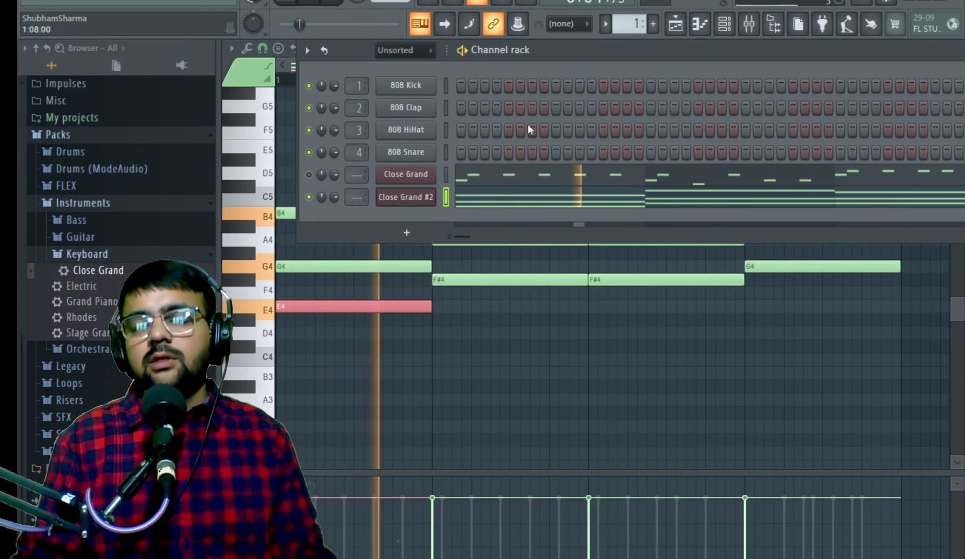
left_click(485, 176)
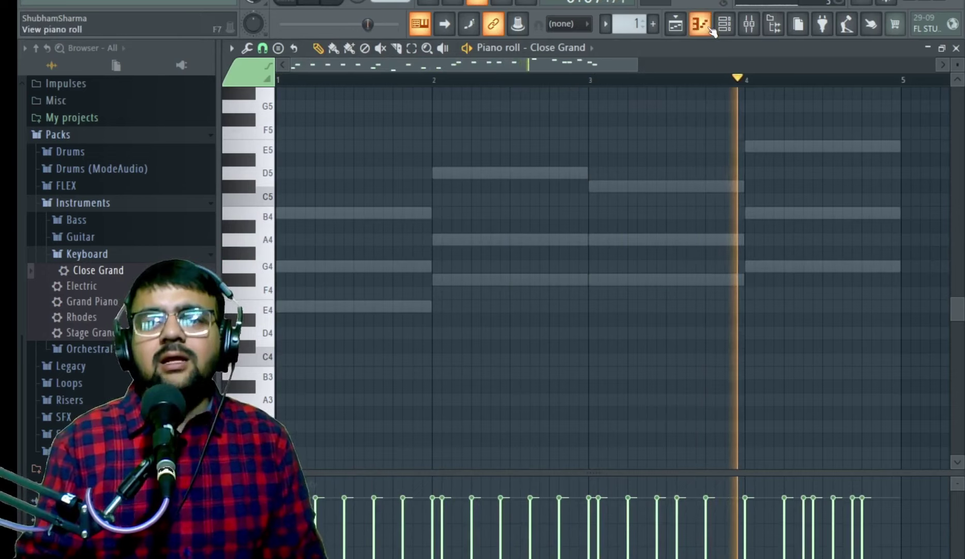
left_click(724, 23)
left_click(498, 183)
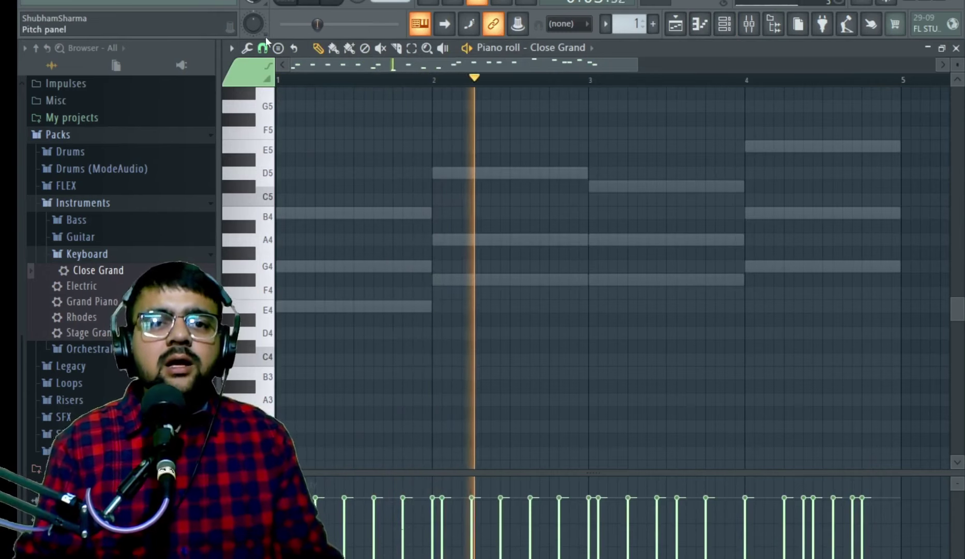
Examine the piano roll's editing options, the stamp list of chords and scales, and the scale highlighting choices.
left_click(231, 48)
mouse_move(255, 114)
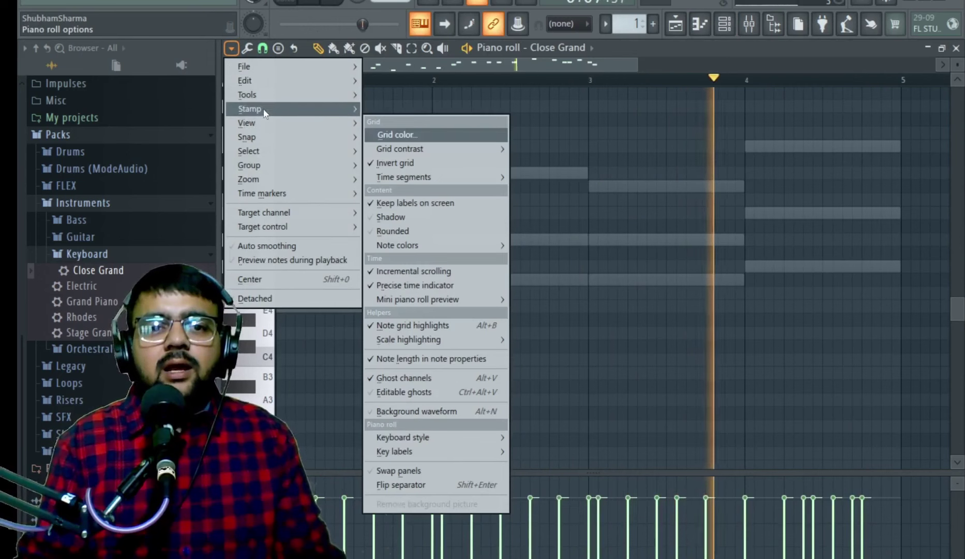
mouse_move(268, 96)
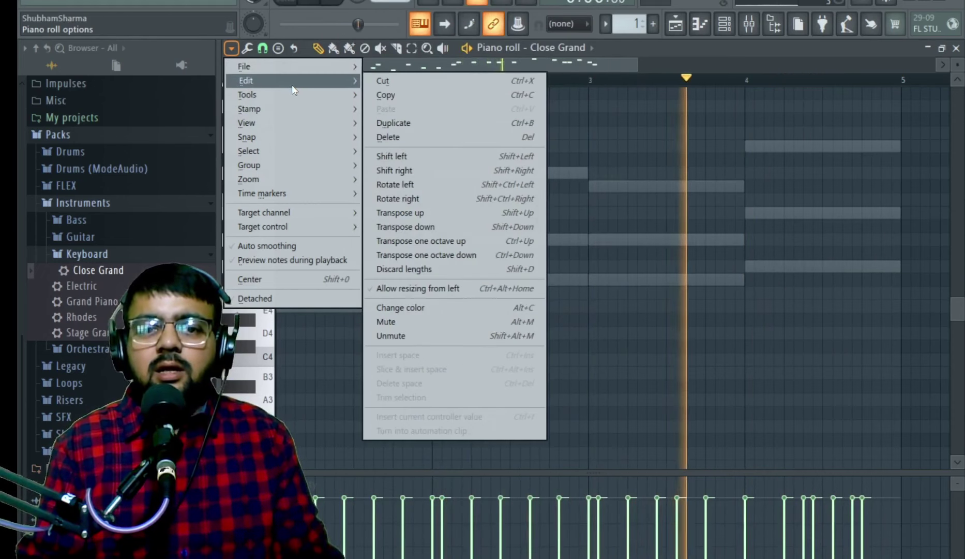
left_click(264, 48)
left_click(278, 48)
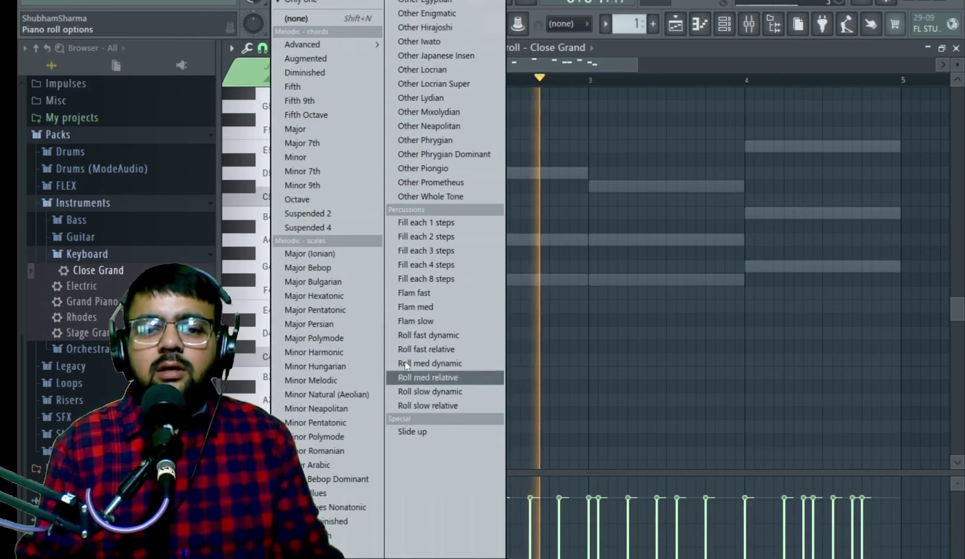
left_click(522, 52)
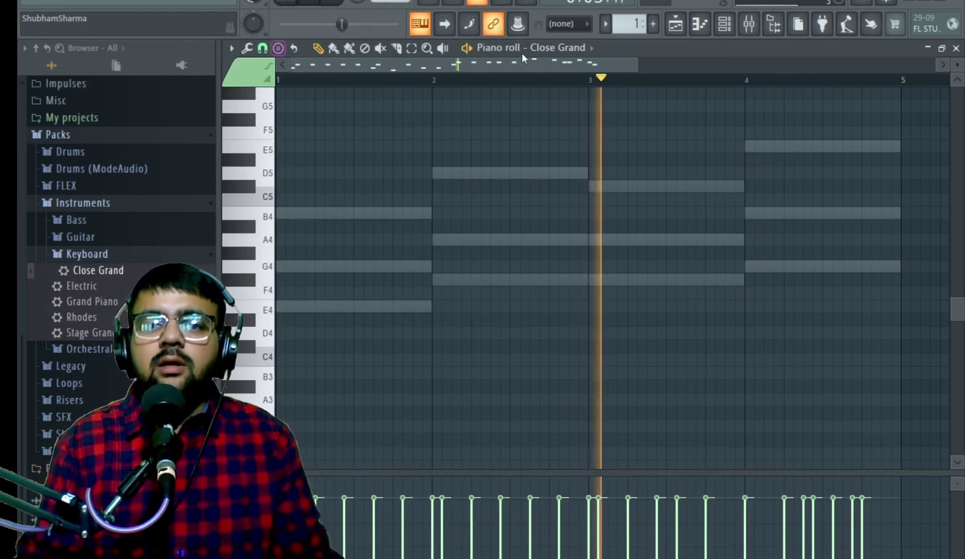
left_click(231, 47)
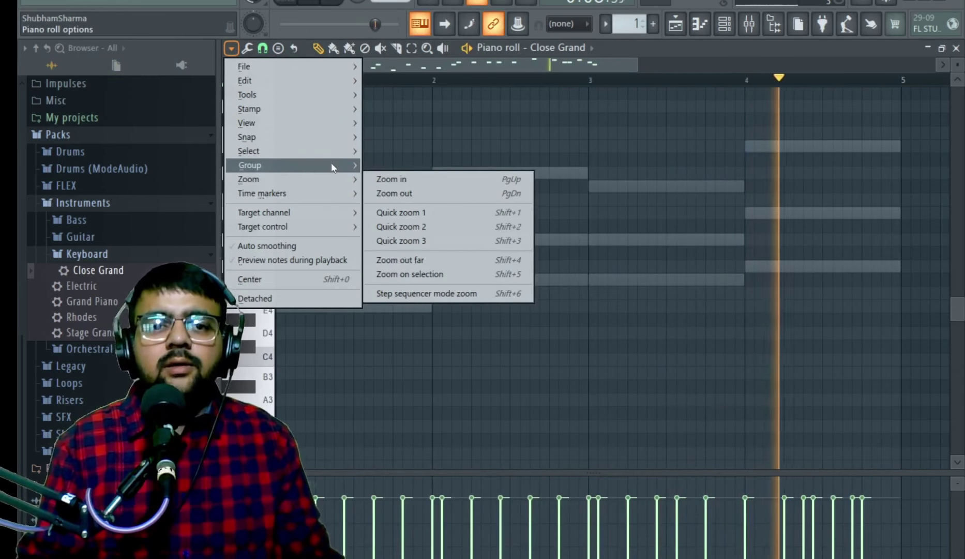
mouse_move(332, 135)
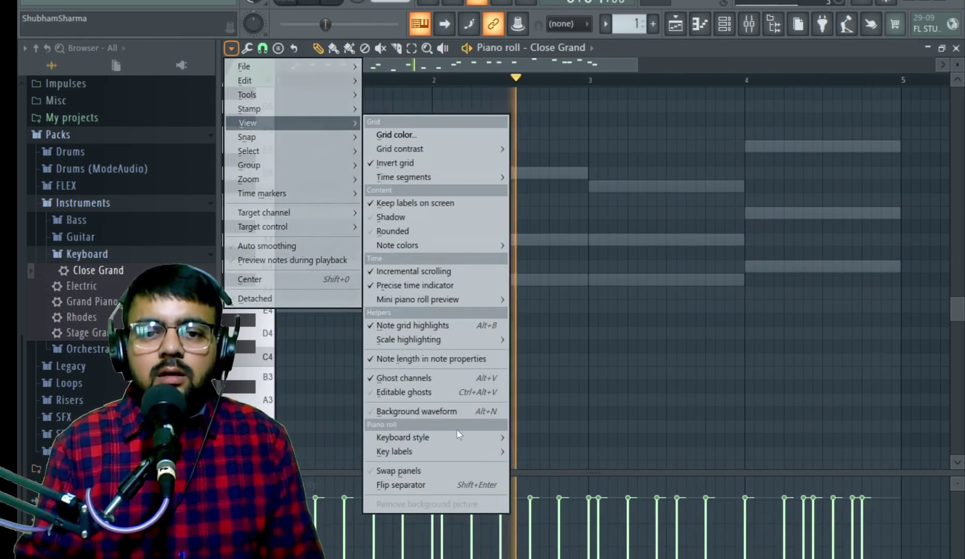
mouse_move(457, 450)
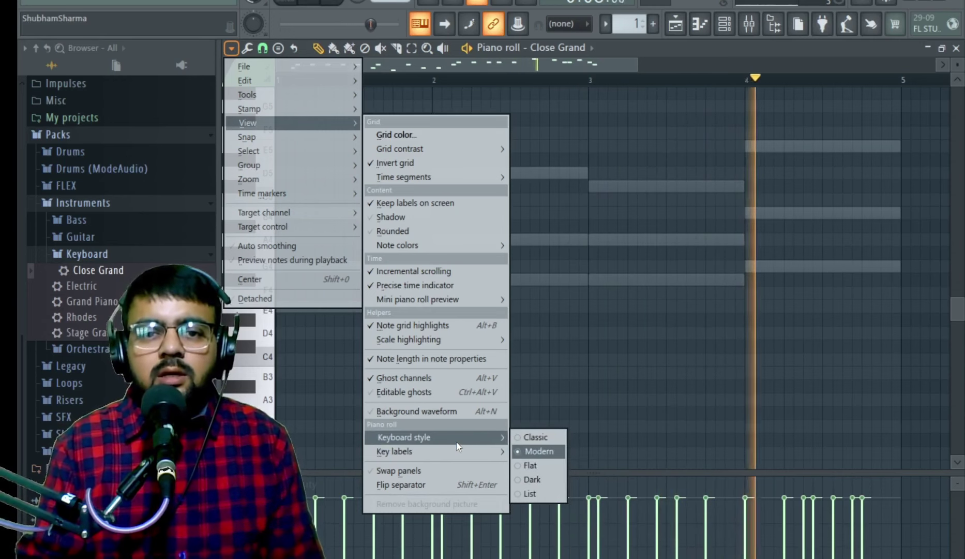
mouse_move(453, 336)
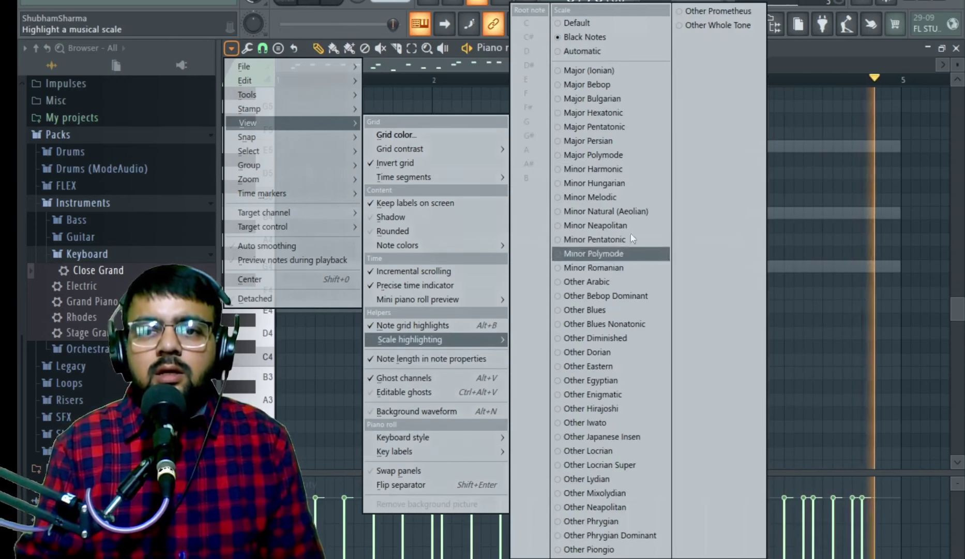
left_click(563, 54)
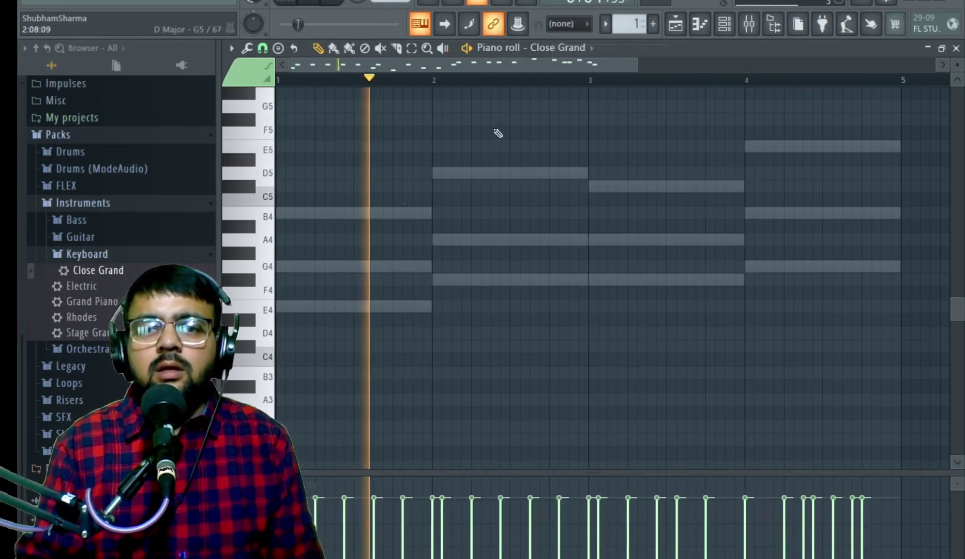
Open the Close Grand #2 chords in the piano roll and stop playback.
left_click(725, 24)
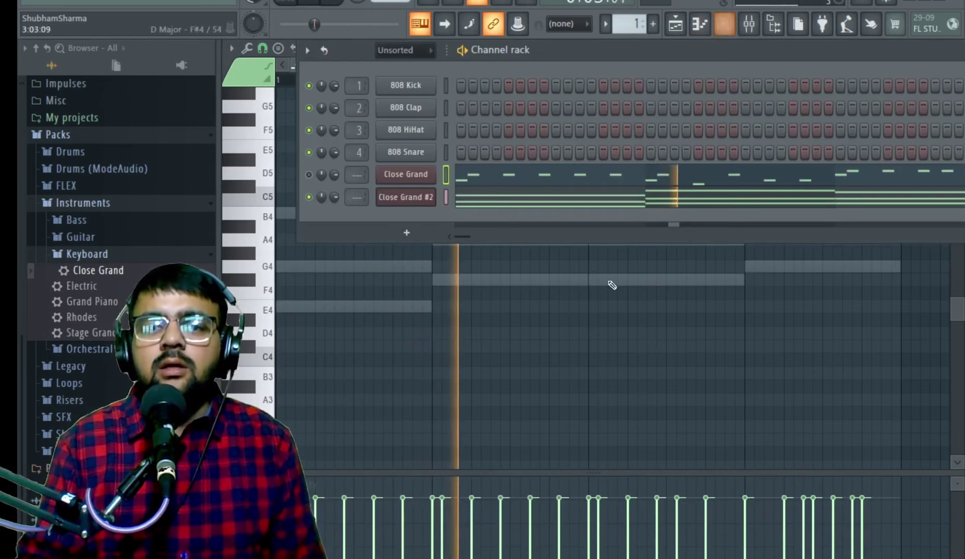
left_click(555, 200)
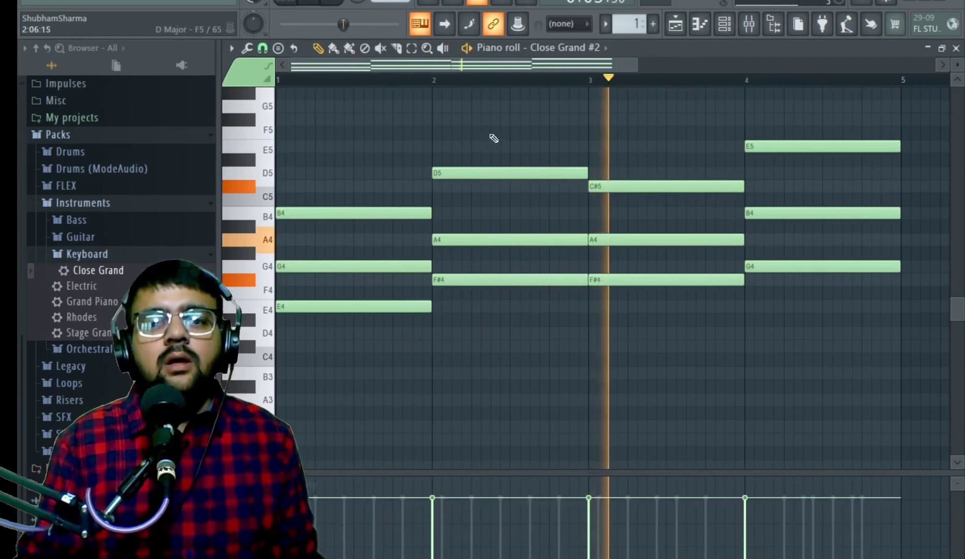
key("space")
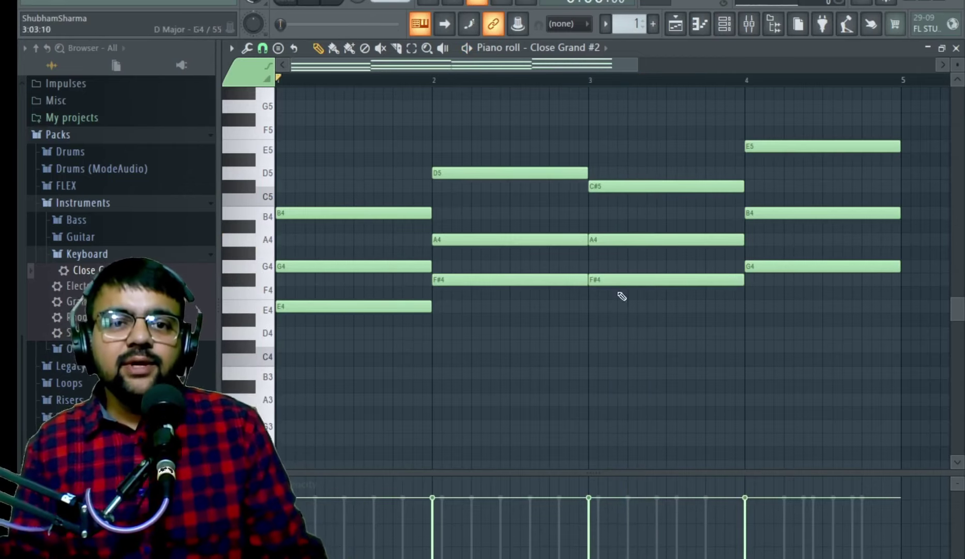
Open the 808 Kick channel's empty piano roll from the channel rack.
left_click(725, 25)
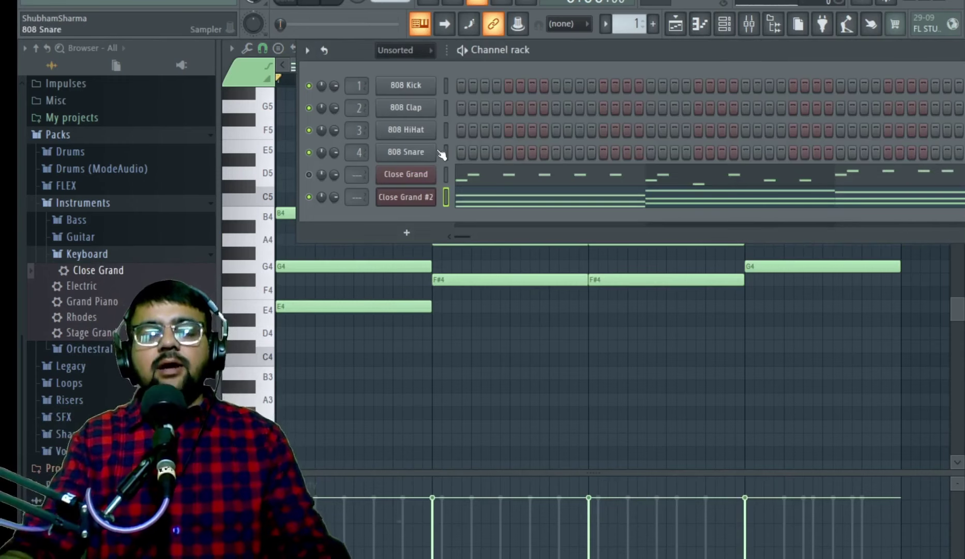
left_click(388, 89)
right_click(429, 84)
left_click(468, 87)
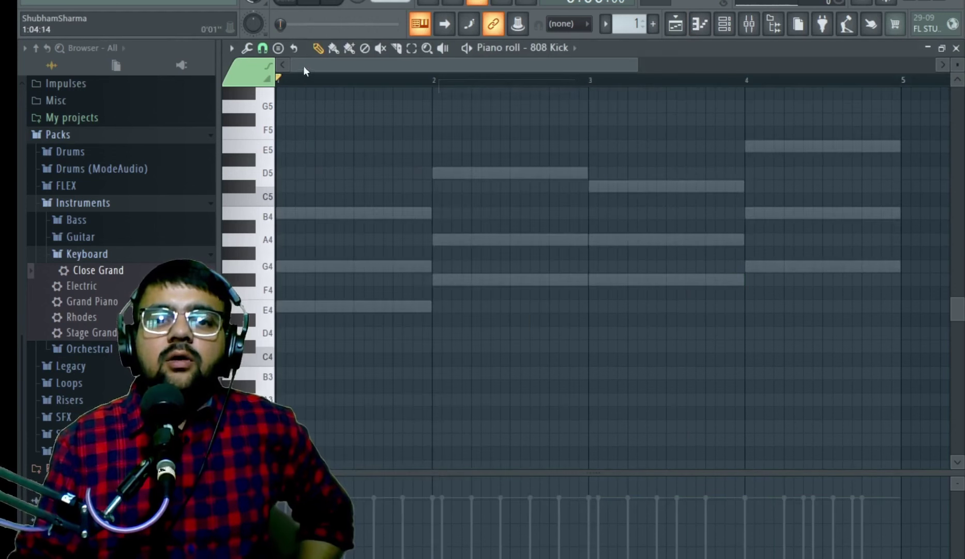
Stamp a one-bar Major (Ionian) scale starting on D3 in bar 1 of the 808 Kick pattern.
left_click(279, 48)
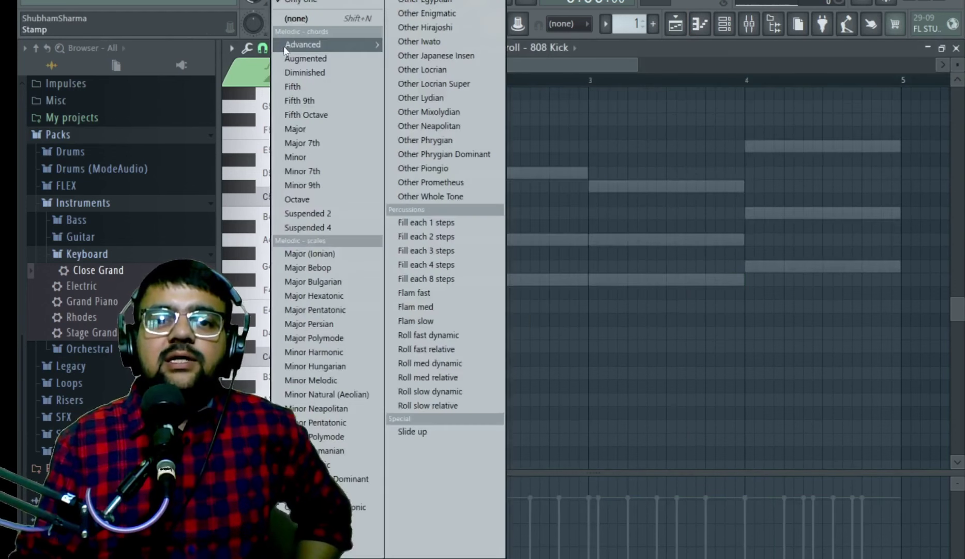
left_click(330, 255)
scroll(310, 314, "down", 4)
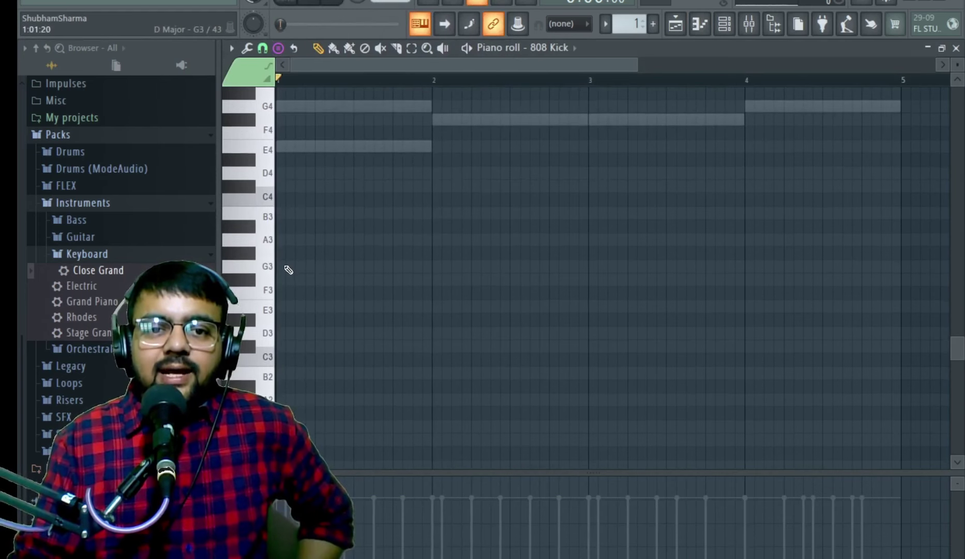
scroll(289, 270, "up", 2)
left_click(295, 372)
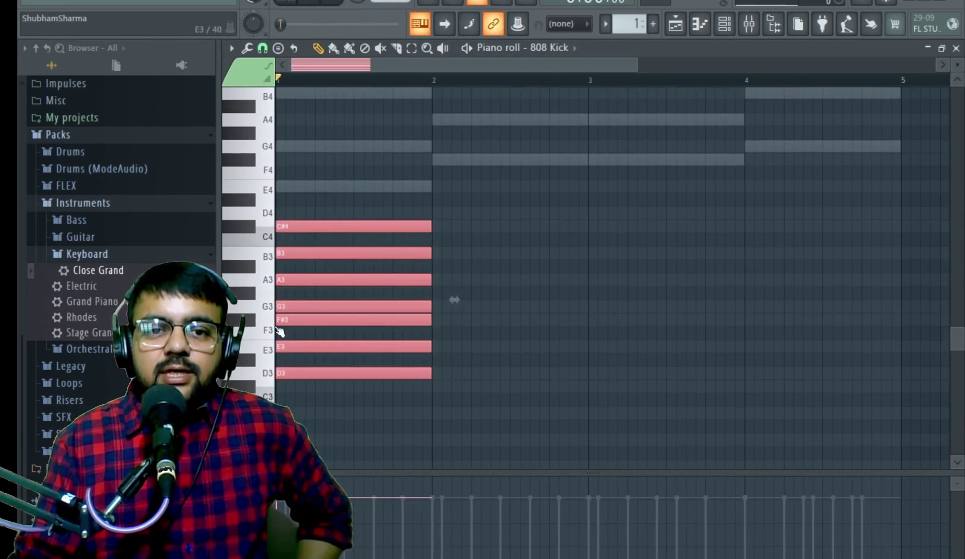
Turn off the stamp's Only one option and stamp the Major (Ionian) scale in bar 1 from D4, D5, D6, D7 and D8.
left_click(280, 48)
left_click(311, 253)
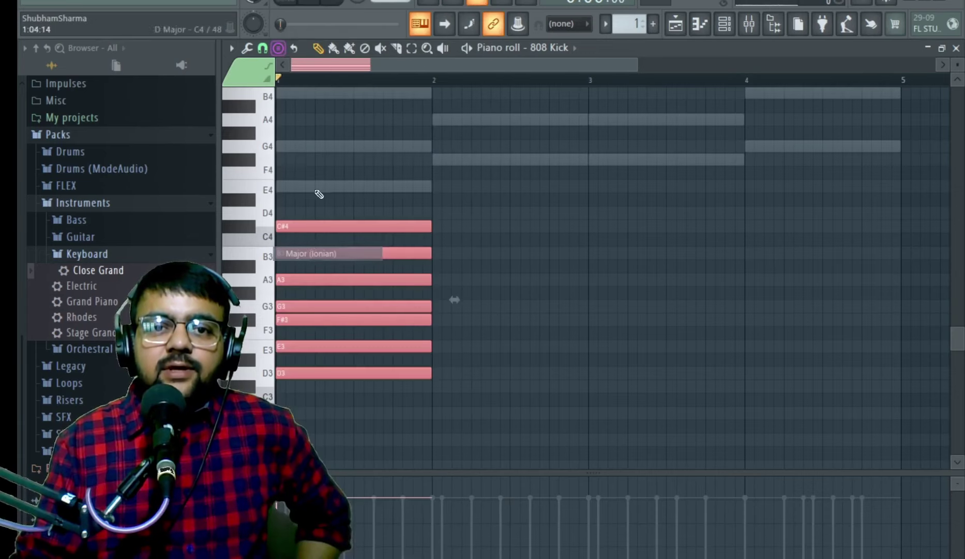
left_click(278, 49)
left_click(302, 11)
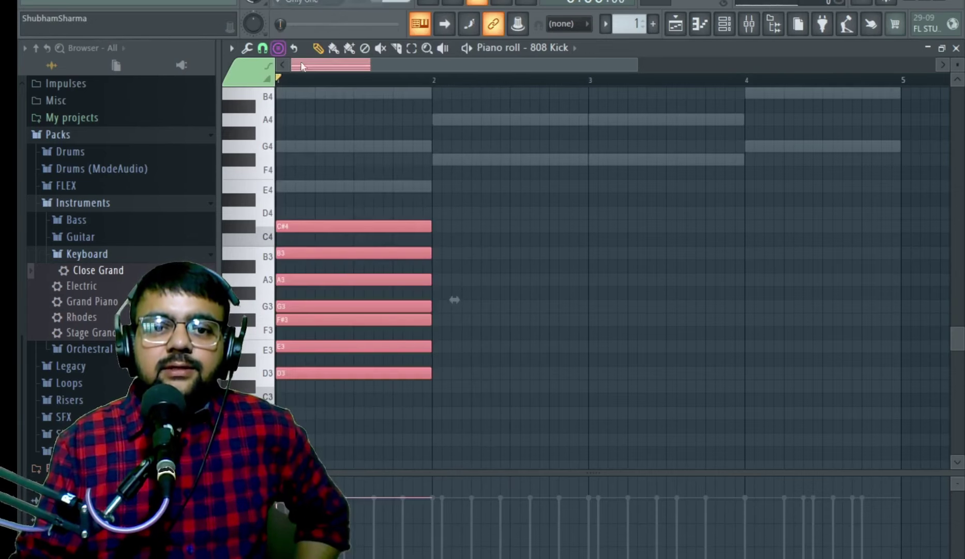
left_click(280, 213)
scroll(268, 213, "up", 3)
left_click(290, 174)
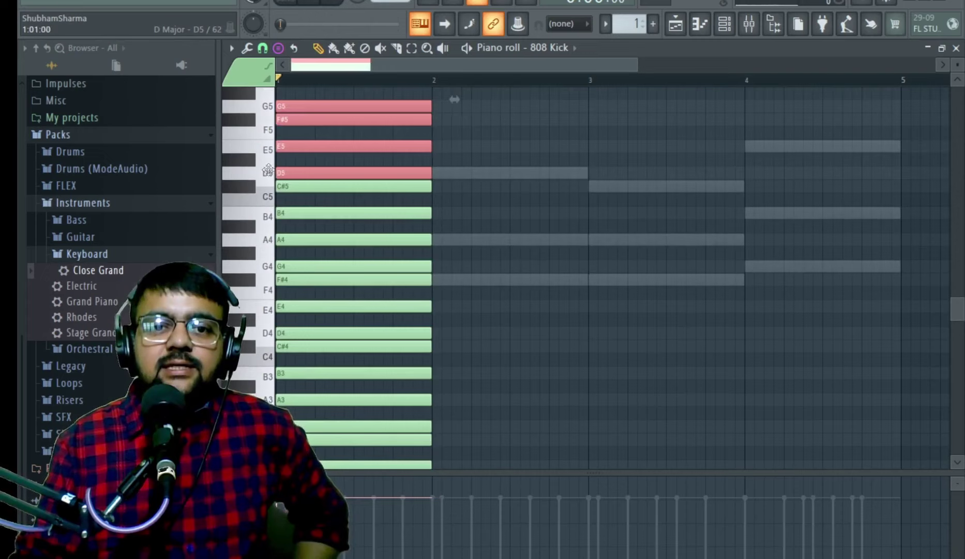
scroll(294, 175, "up", 4)
left_click(289, 217)
scroll(287, 210, "up", 3)
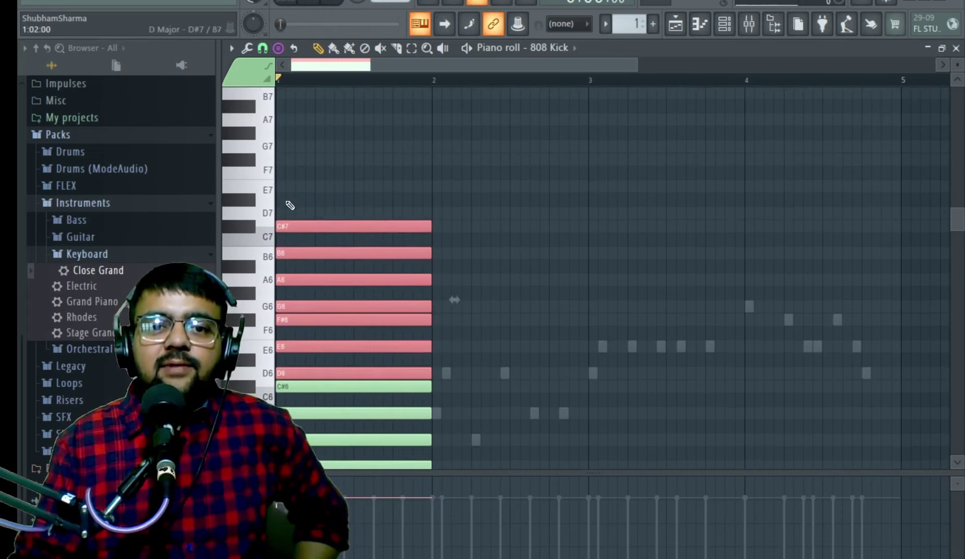
left_click(287, 204)
scroll(286, 197, "up", 2)
left_click(283, 172)
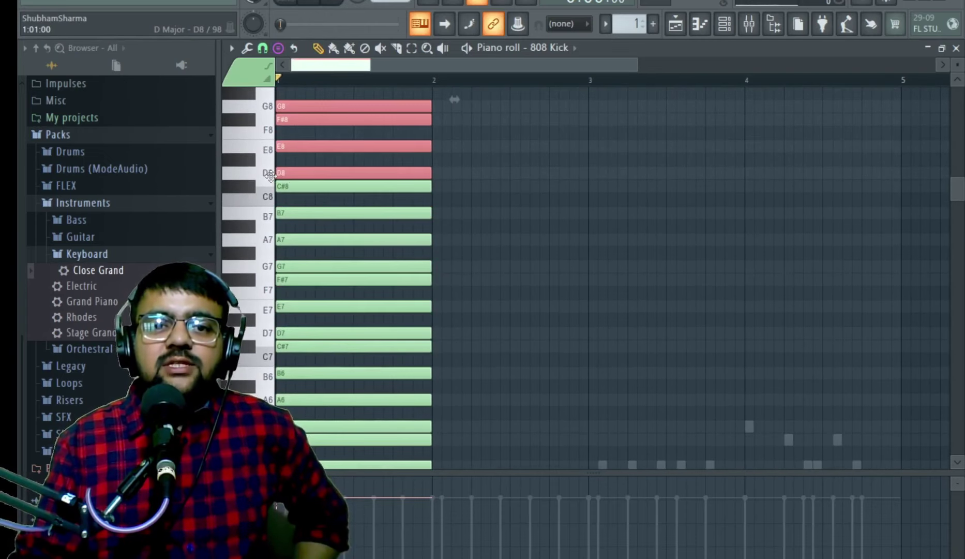
Open the Close Grand #2 piano roll to compare the four chords with the ghosted D major scale.
left_click(733, 23)
left_click(569, 197)
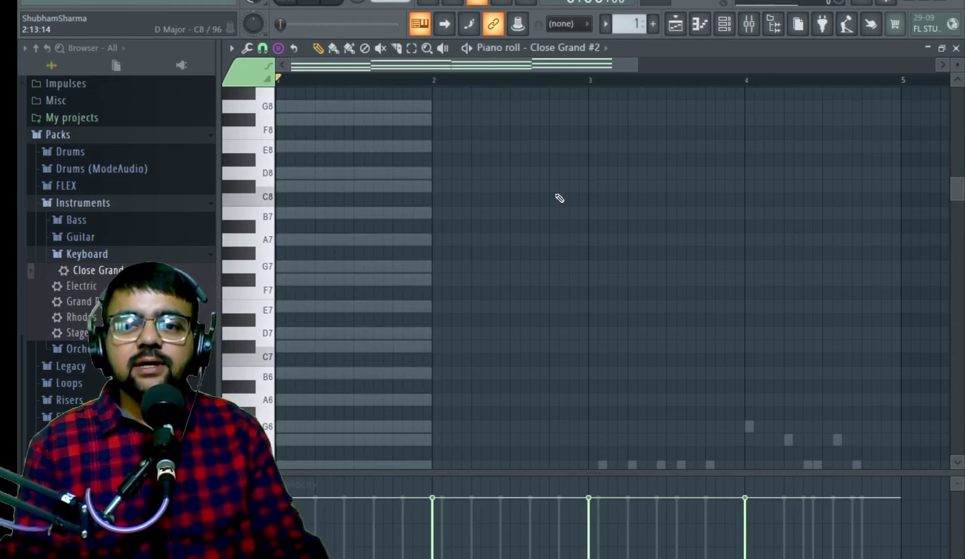
scroll(549, 206, "down", 10)
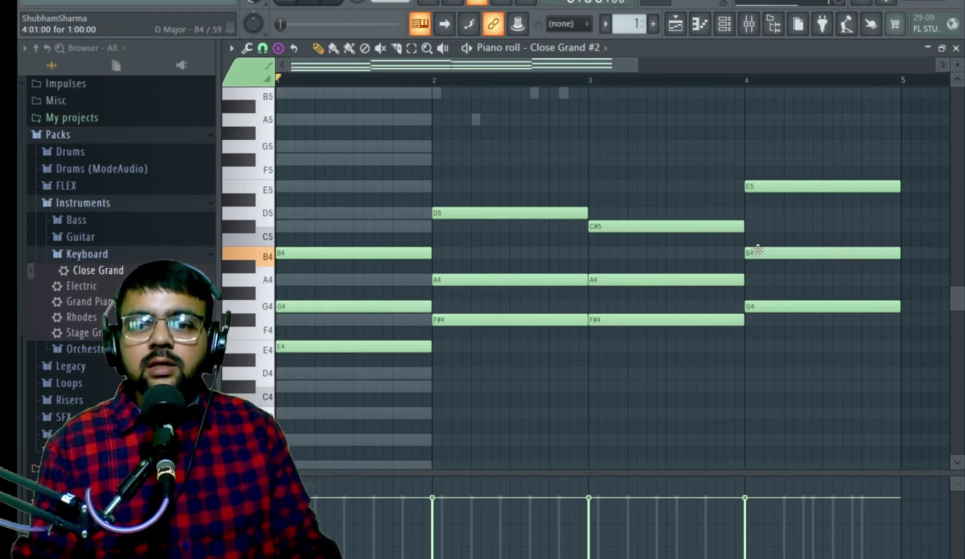
Open the Close Grand melody's piano roll for a brief playback, unmute its channel, and reopen its notes.
left_click(725, 24)
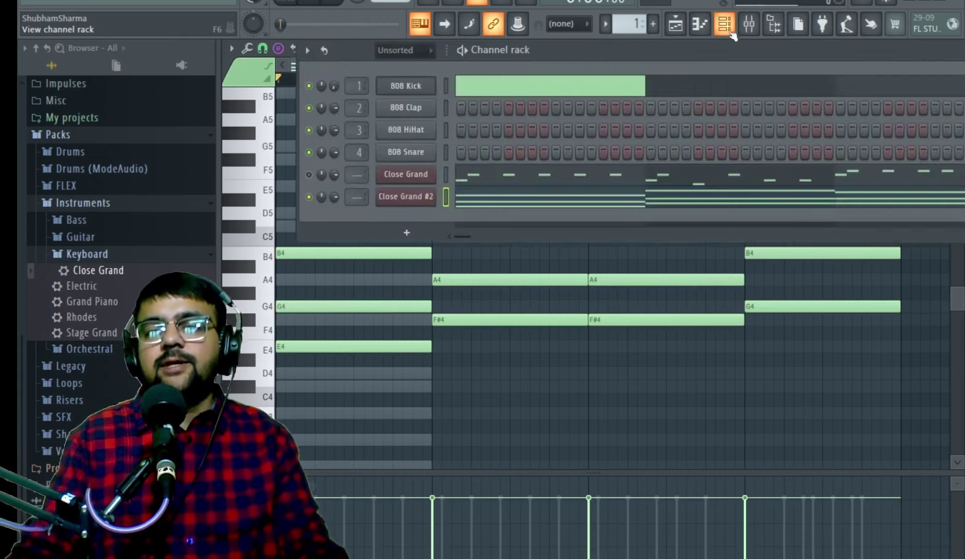
left_click(554, 175)
scroll(481, 190, "up", 5)
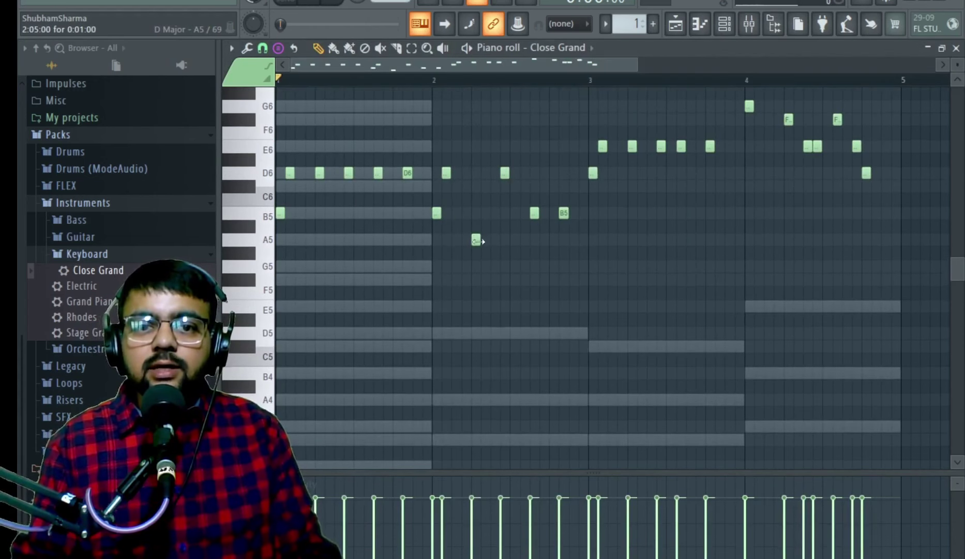
key("space")
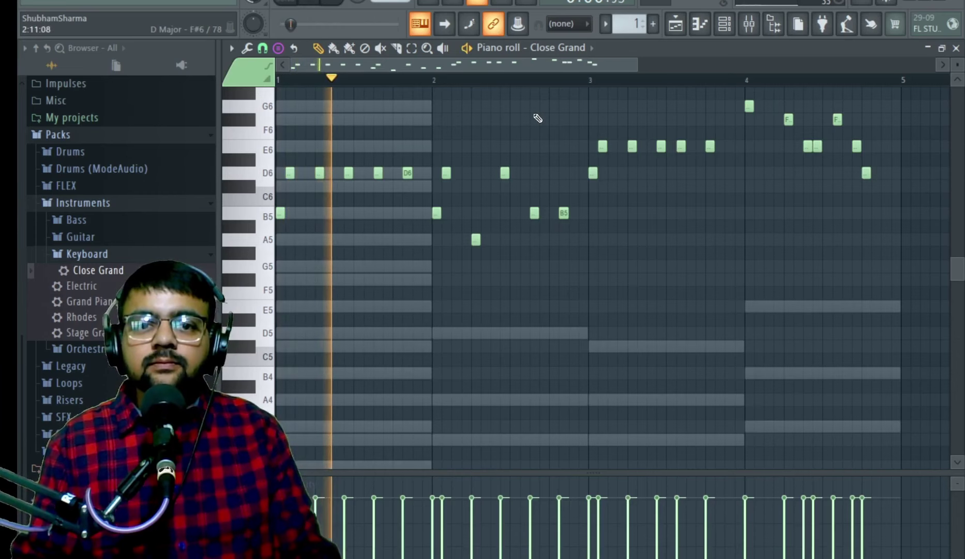
key("space")
left_click(725, 23)
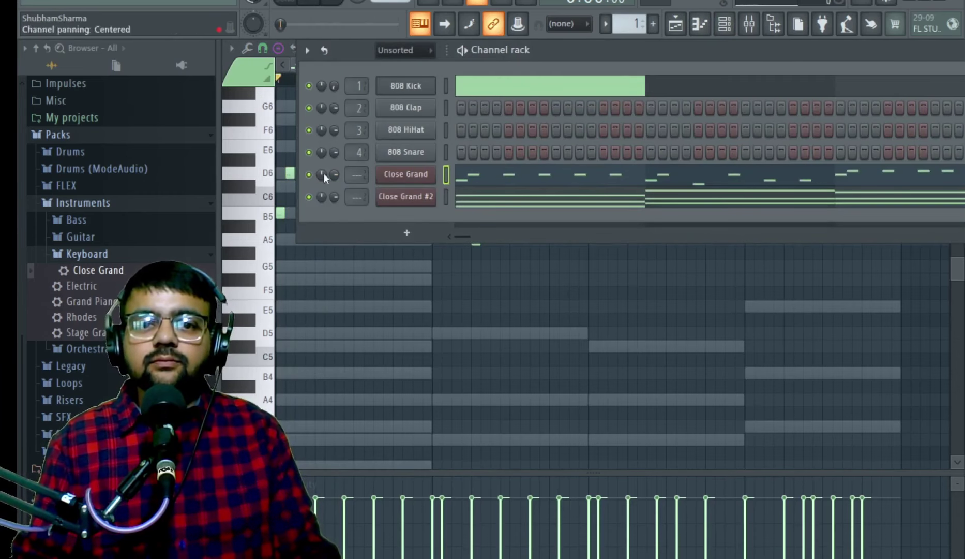
left_click(494, 183)
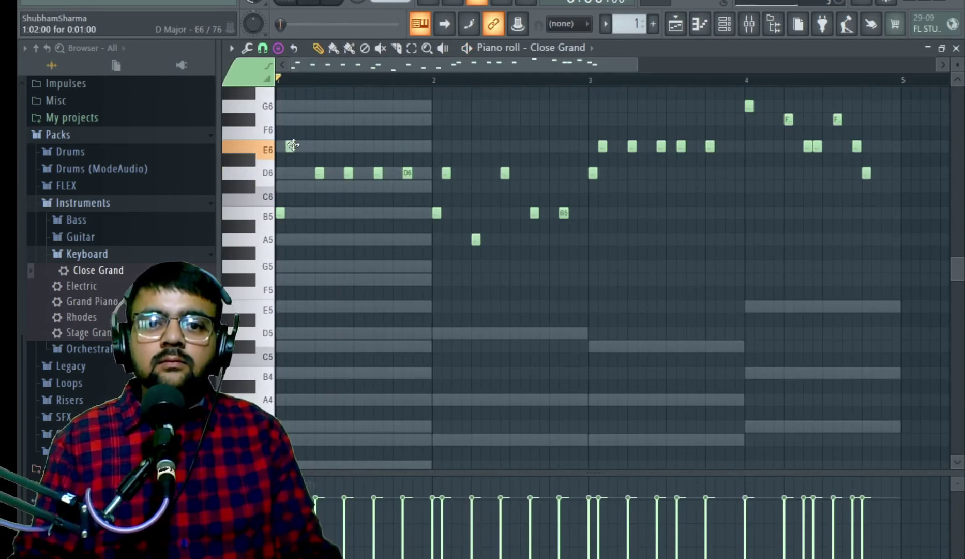
Raise the five D6 melody notes in bar 1 to E6 and play the melody with the chords.
left_click_drag(320, 169, 406, 139)
key("space")
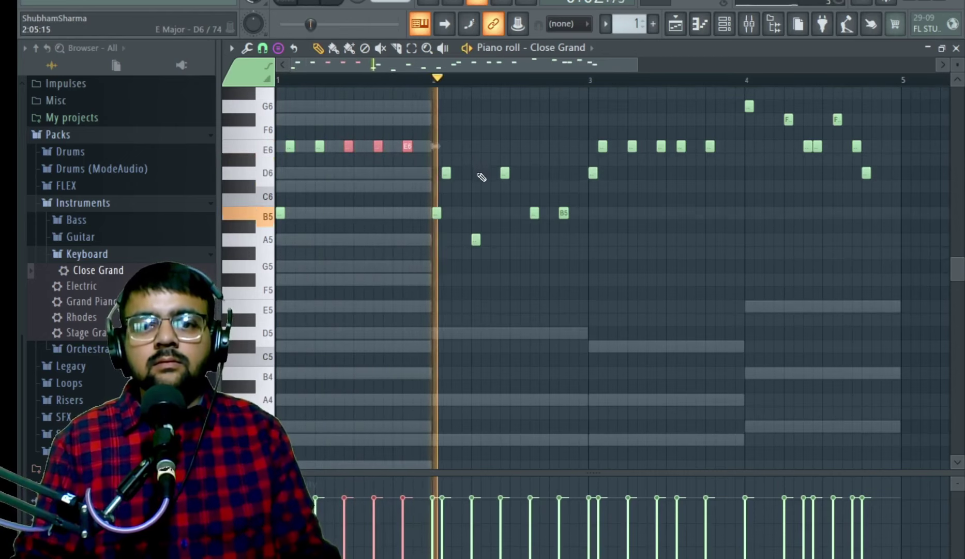
key("space")
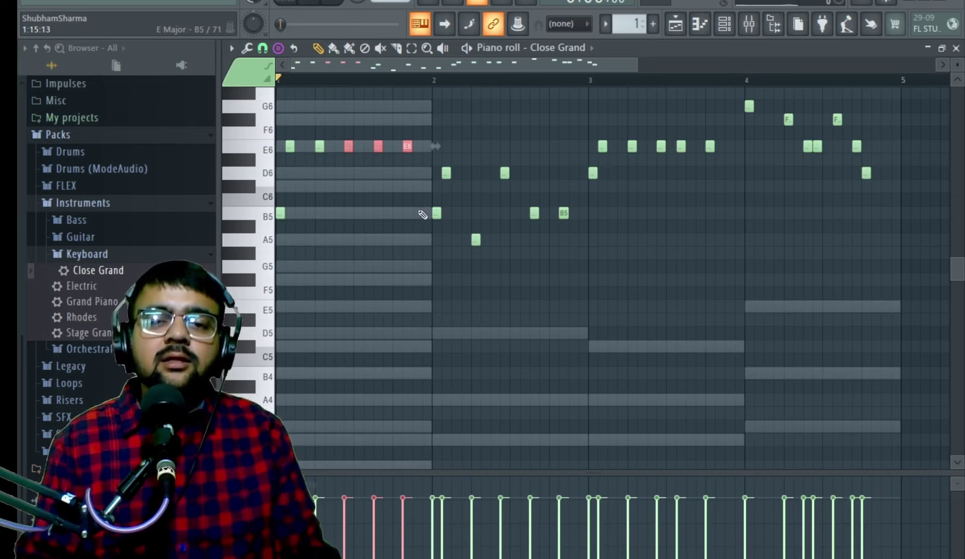
key("space")
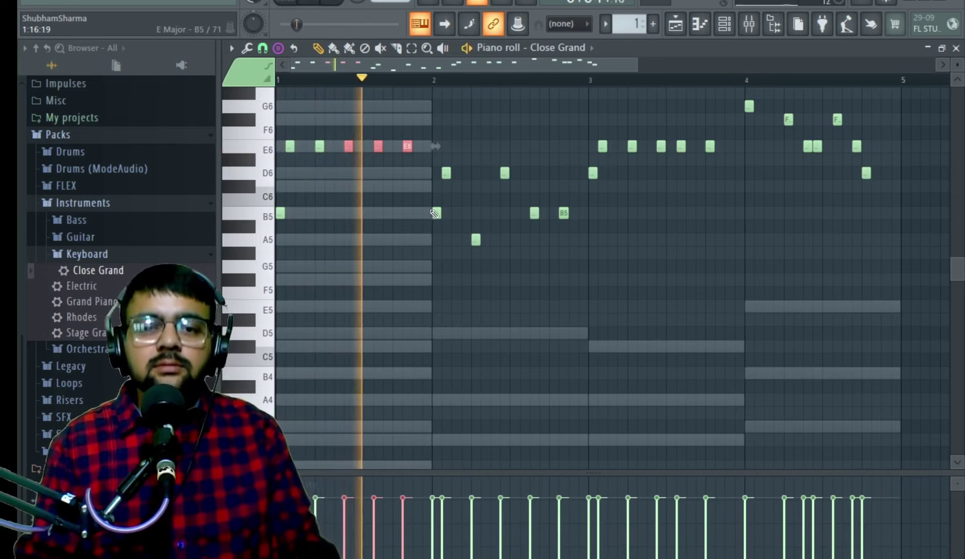
key("space")
key("space")
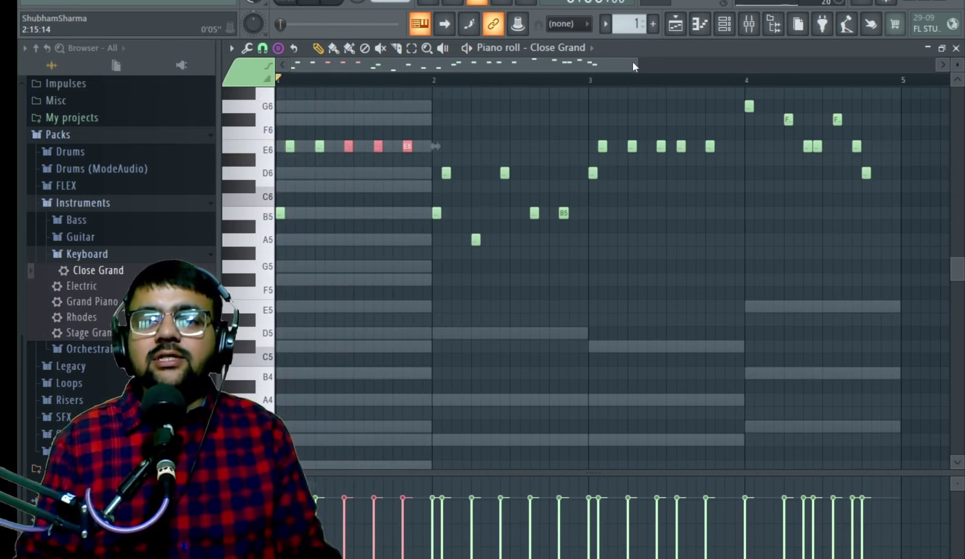
Zoom in on bar 1 of the melody and try the 1/3 beat, 1/3 step and 1/6 beat snap settings.
left_click_drag(636, 65, 432, 64)
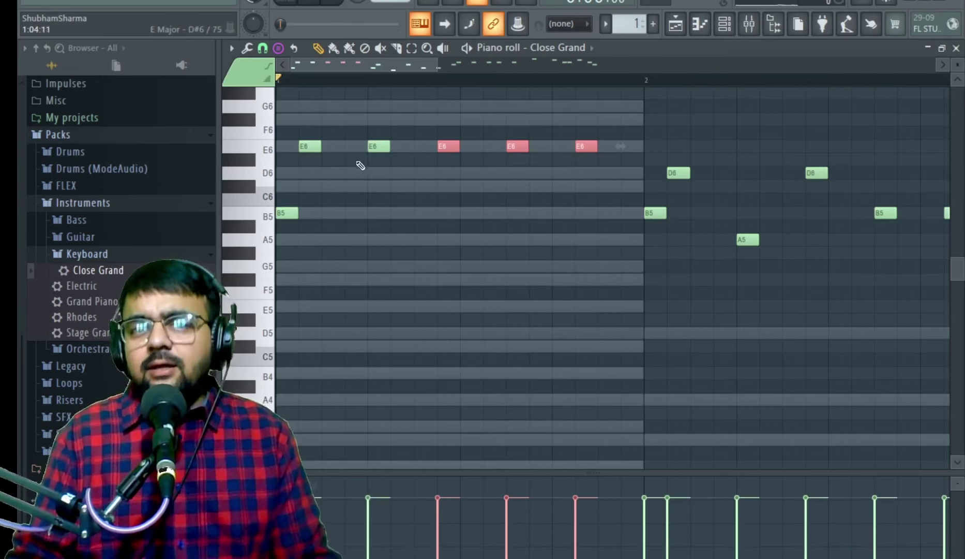
left_click(262, 51)
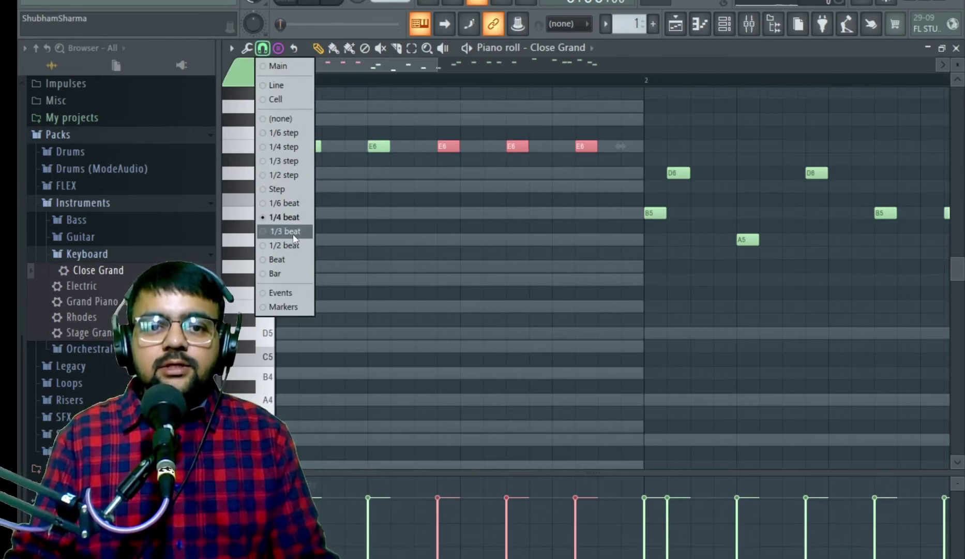
left_click(293, 232)
left_click(263, 49)
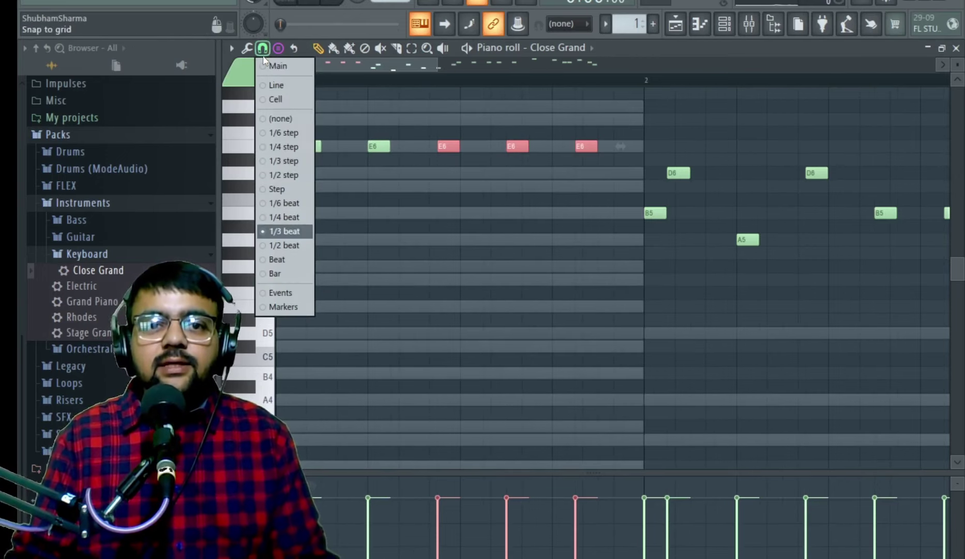
left_click(282, 160)
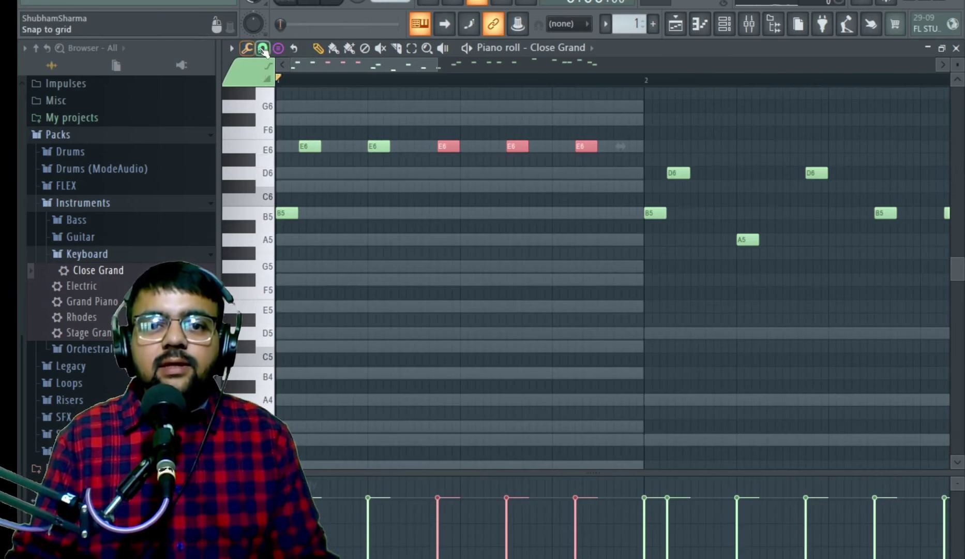
left_click(262, 49)
left_click(286, 203)
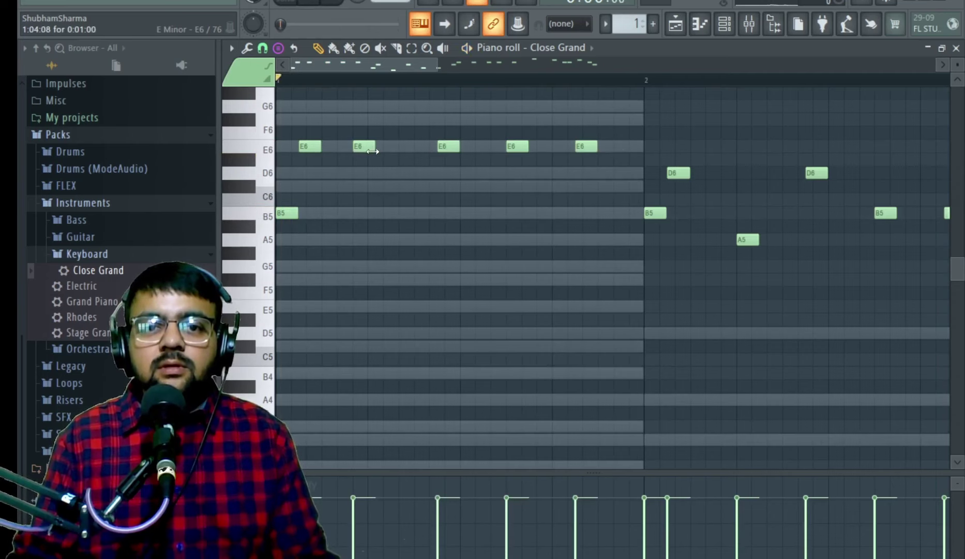
Try shifting the second and third E6 notes in bar 1 along the 1/6 beat grid during playback.
key("space")
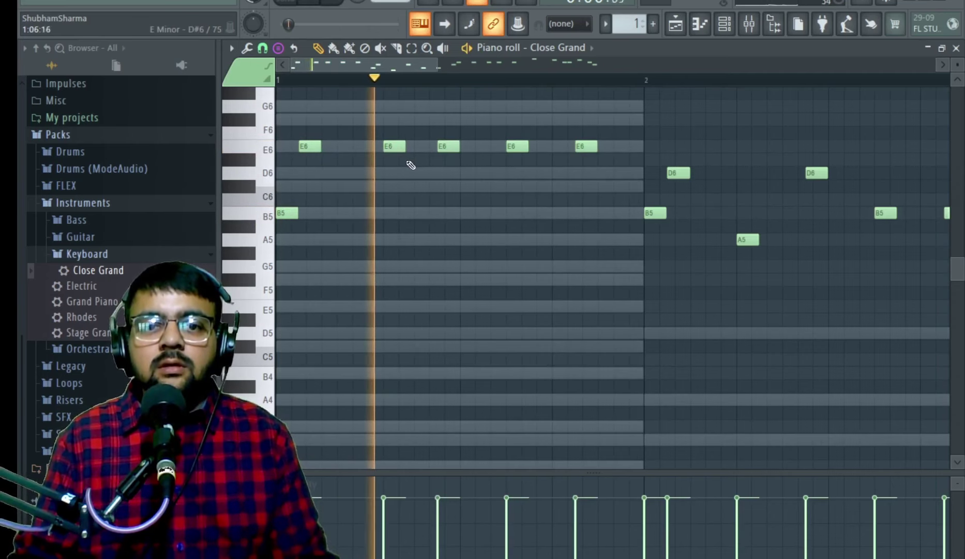
key("space")
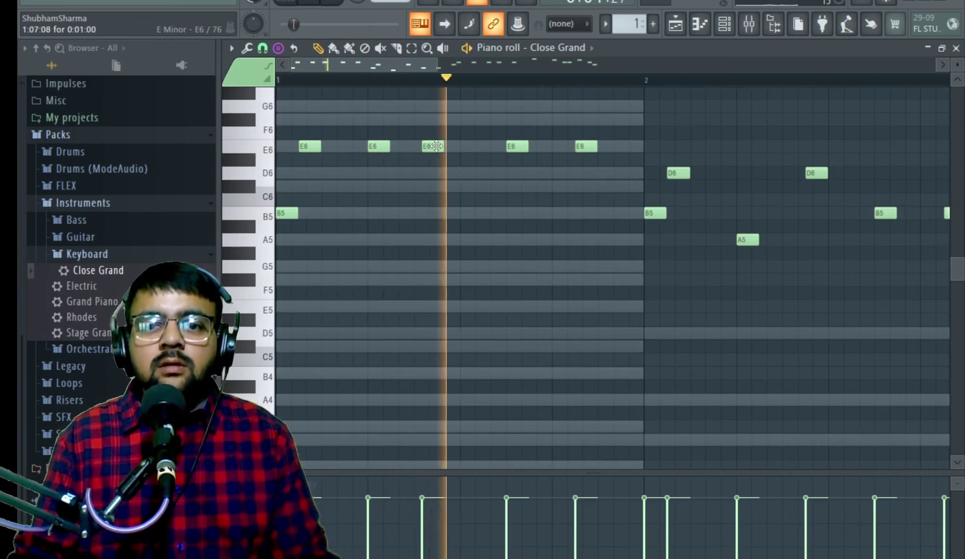
key("space")
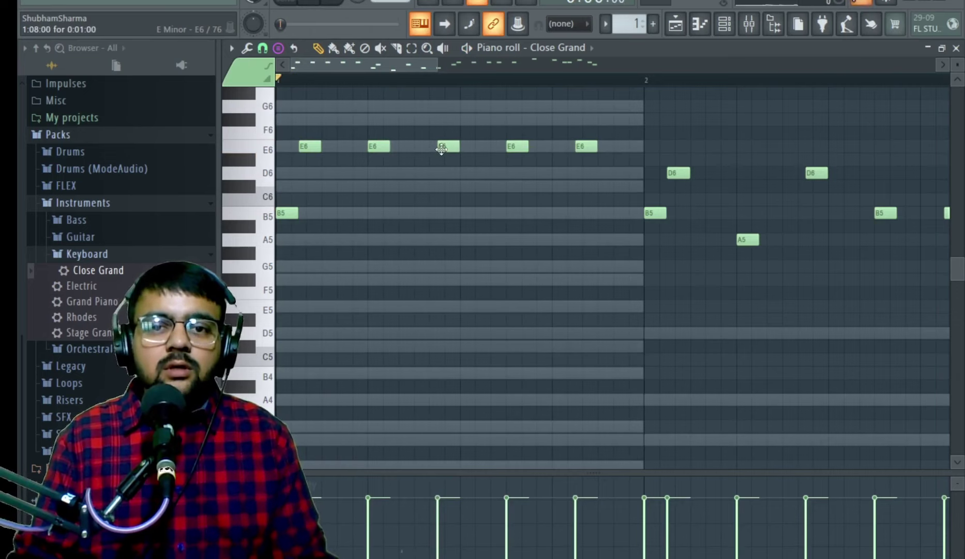
Set the snap to 1/4 beat and try the third E6 note of bar 1 earlier and later during playback.
left_click(262, 49)
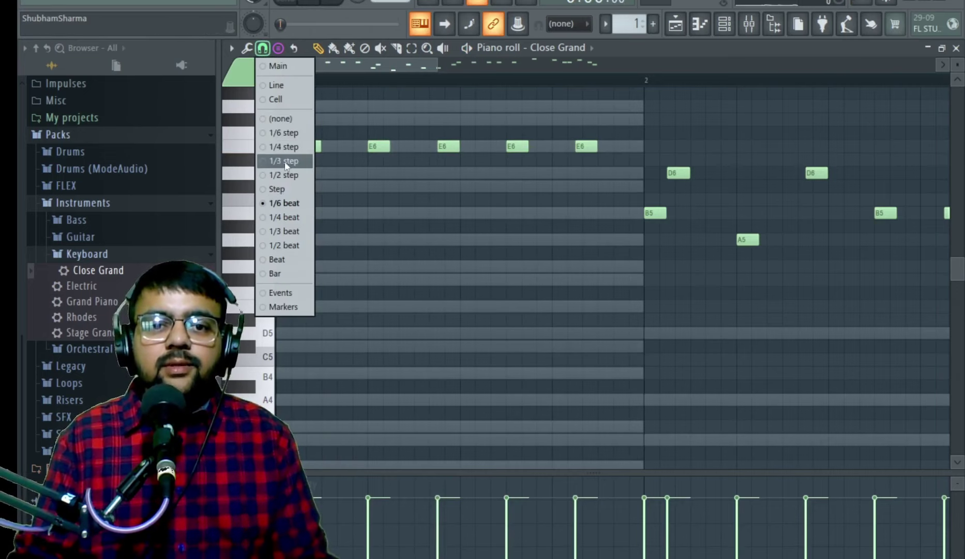
left_click(286, 216)
left_click_drag(433, 149, 421, 147)
key("space")
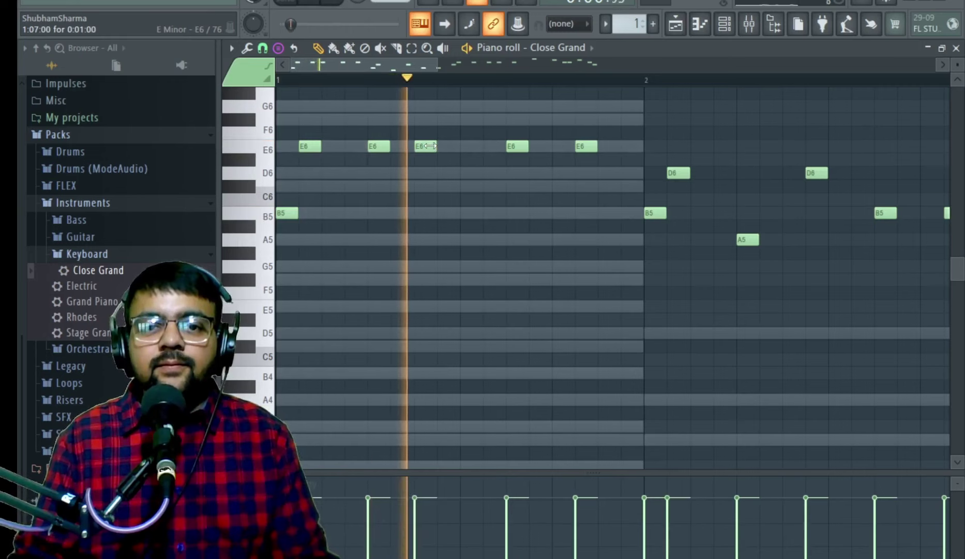
key("space")
key("space")
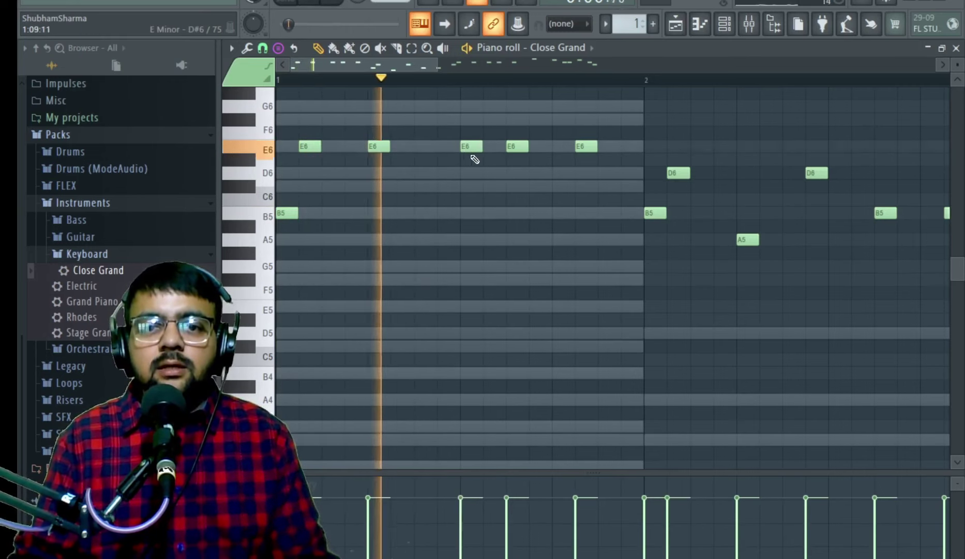
key("space")
Set the snap to 1/3 step and return bar 1's third E6 note to its even spacing between its neighbours.
left_click(263, 48)
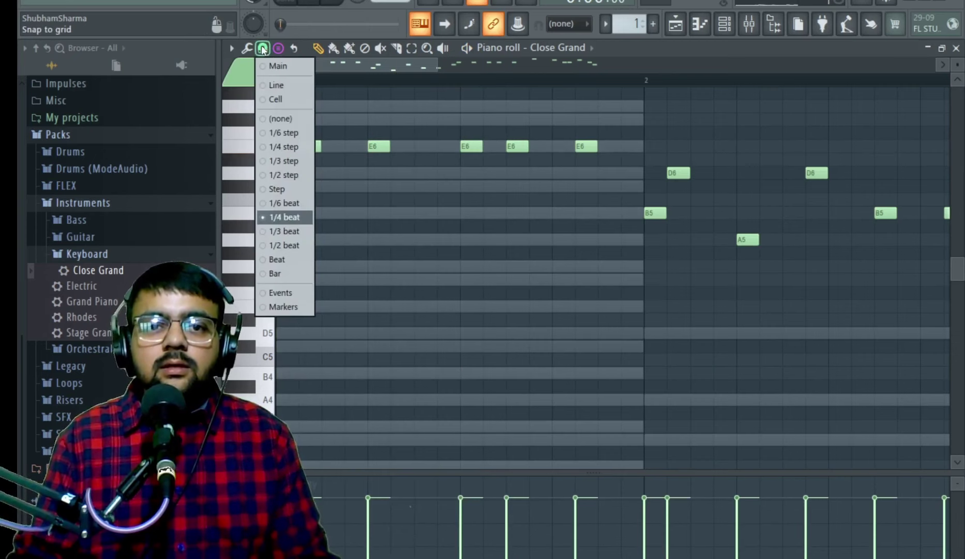
left_click(293, 160)
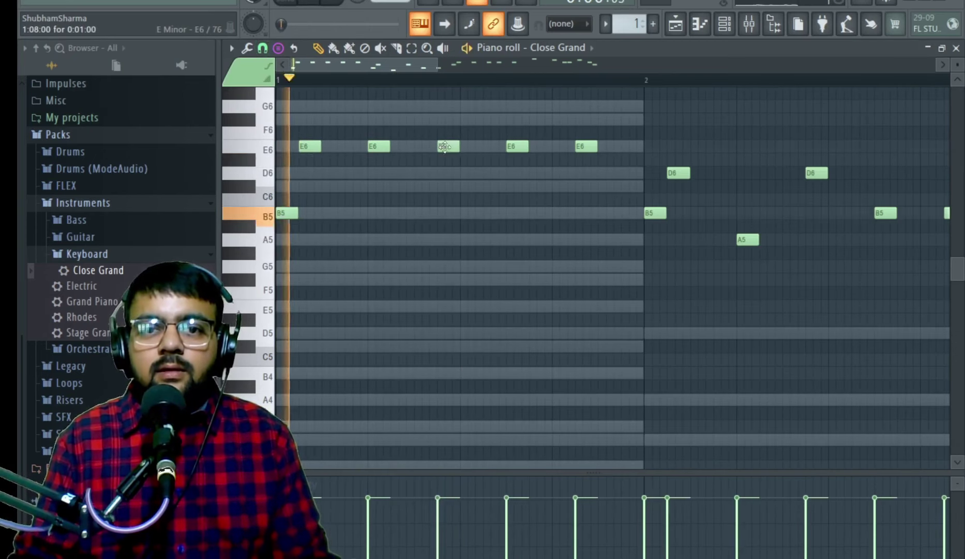
key("space")
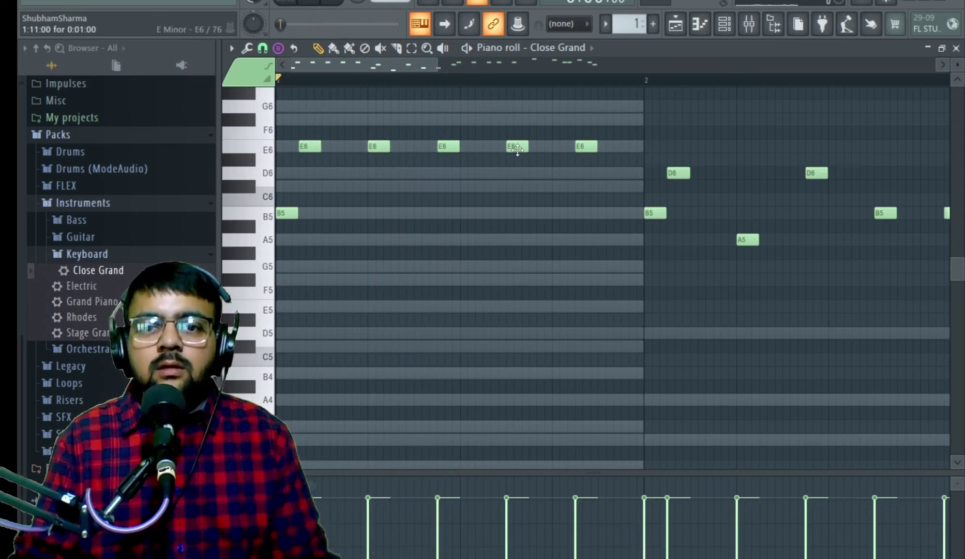
Play the melody with the chords from bar 1, with all four bars in view.
key("space")
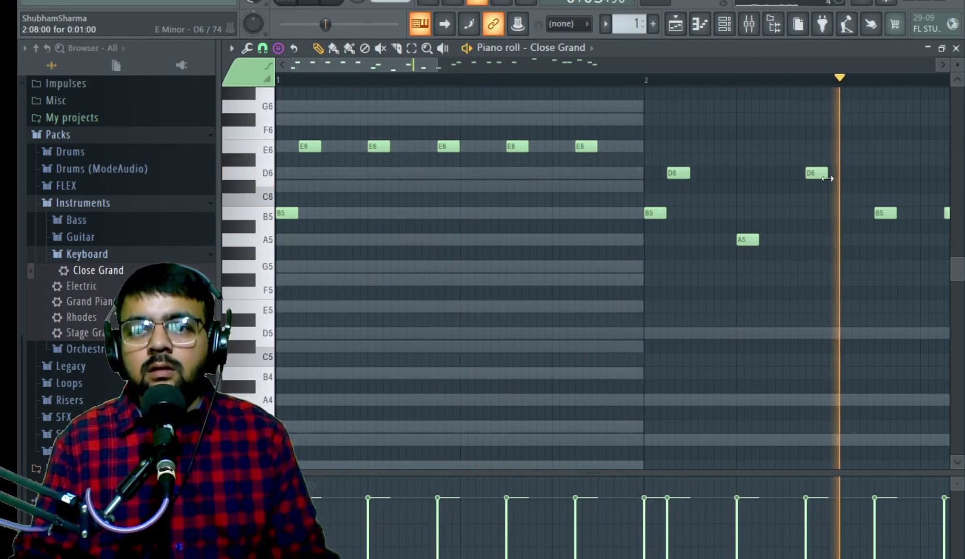
left_click_drag(438, 64, 603, 64)
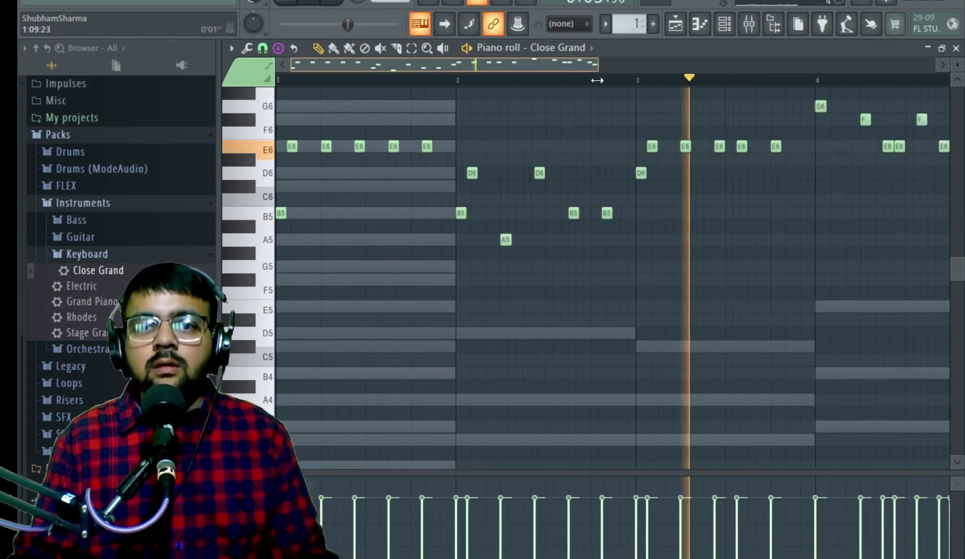
key("space")
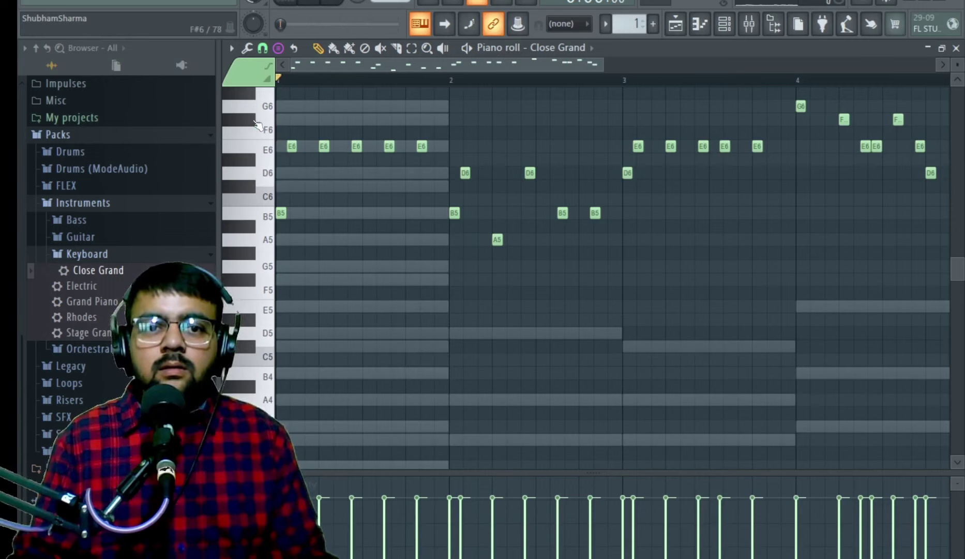
Raise the five E6 melody notes in bar 3 to F#6 and play the melody with the chords.
left_click_drag(627, 142, 789, 152)
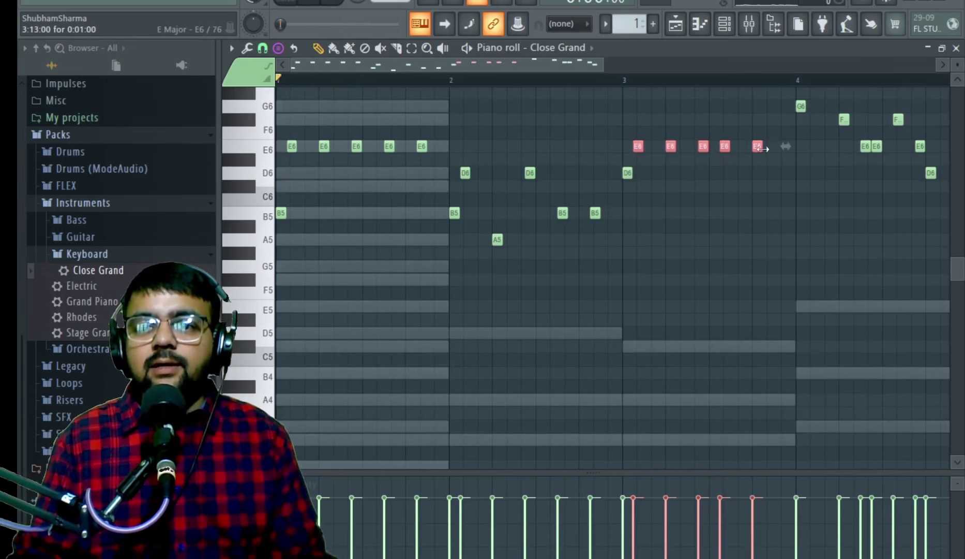
key("space")
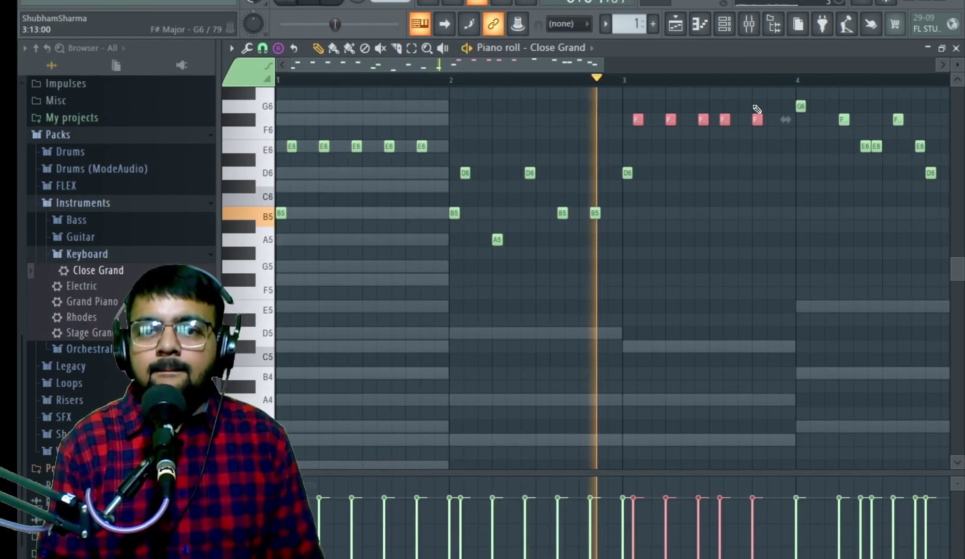
key("space")
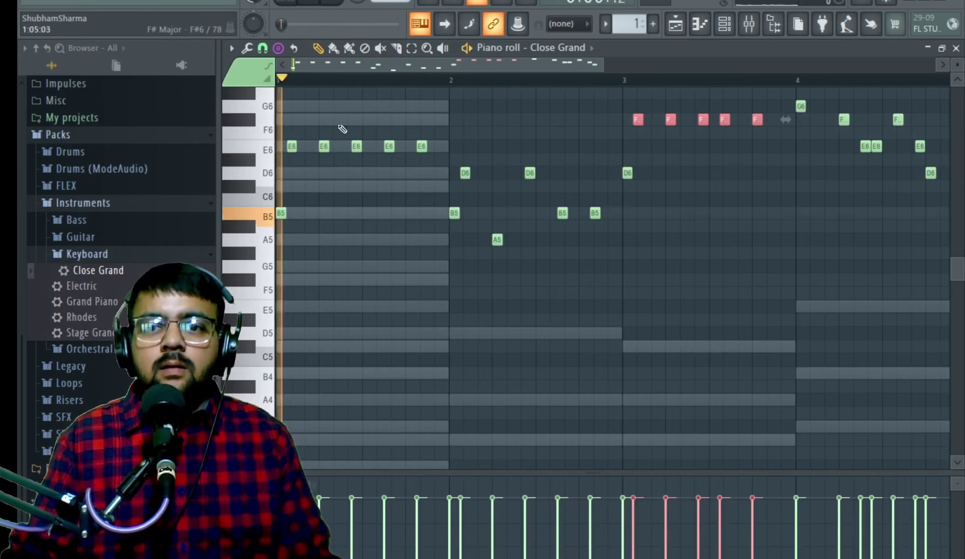
key("space")
Set the playback start late in bar 2, replay the change into bar 3, and deselect the raised notes.
left_click(600, 80)
left_click(579, 80)
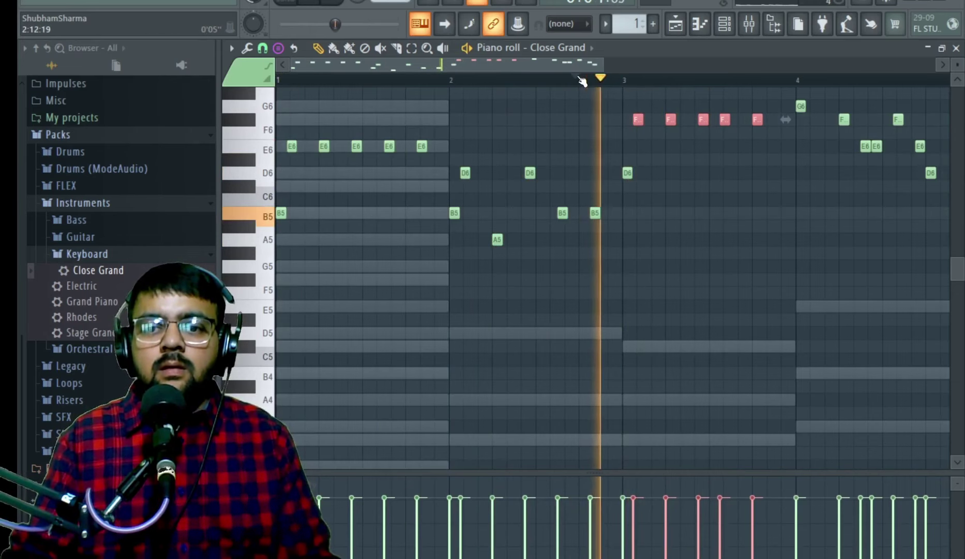
key("space")
key("space")
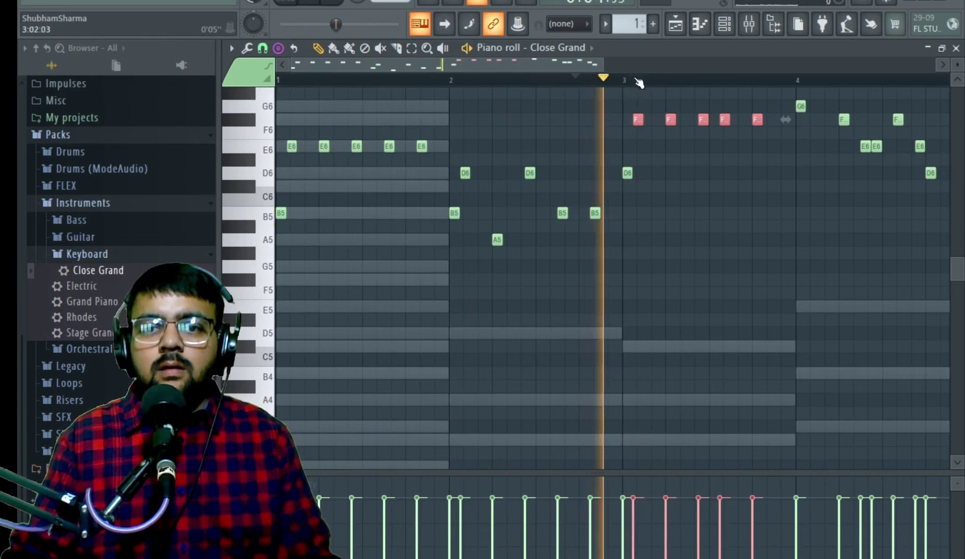
key("space")
left_click(759, 173)
right_click(758, 173)
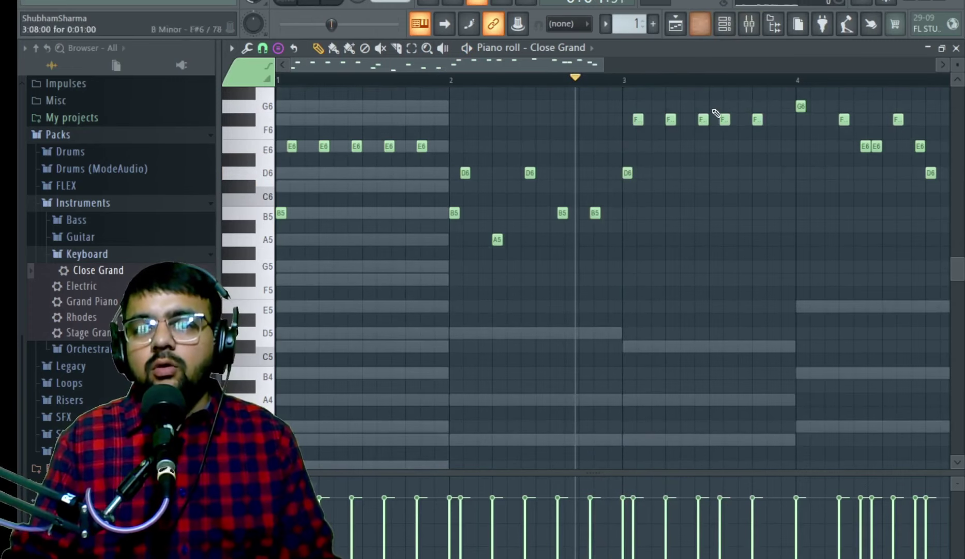
Open the Close Grand #2 piano roll and play its bar 3 chord from late in bar 2.
left_click(720, 29)
left_click(625, 200)
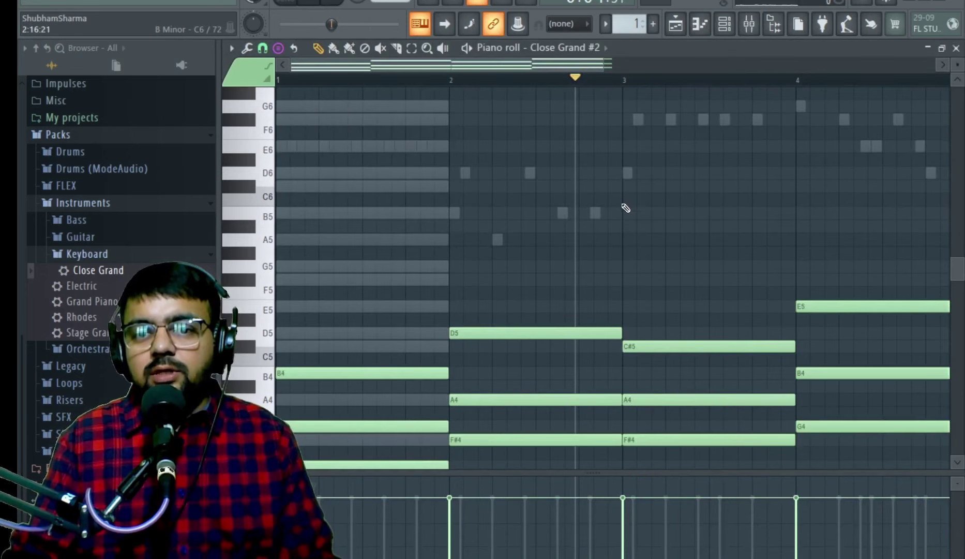
key("space")
key("space")
scroll(724, 313, "down", 4)
key("space")
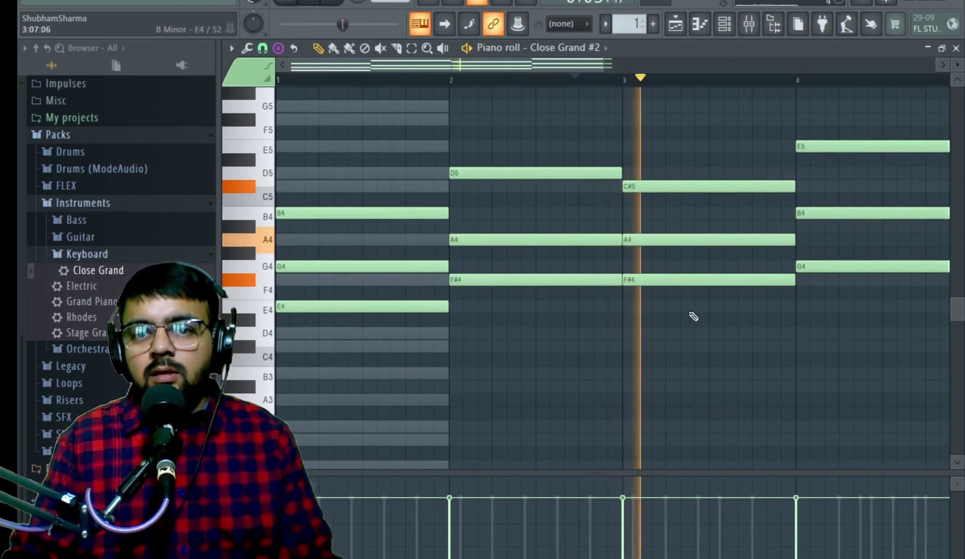
key("space")
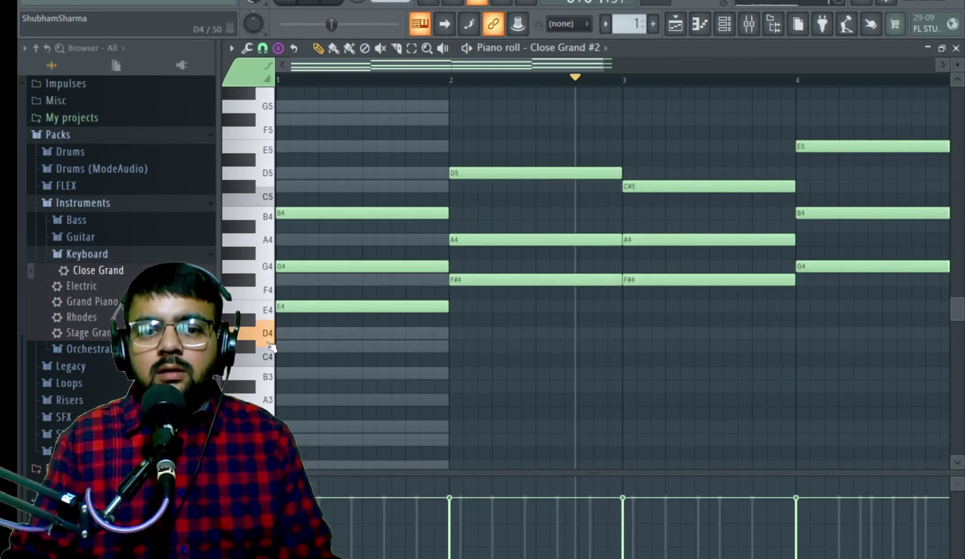
Change the bar 3 chord by lowering F#4 to D4, A4 to F#4 and C#5 to A4.
left_click_drag(668, 278, 665, 332)
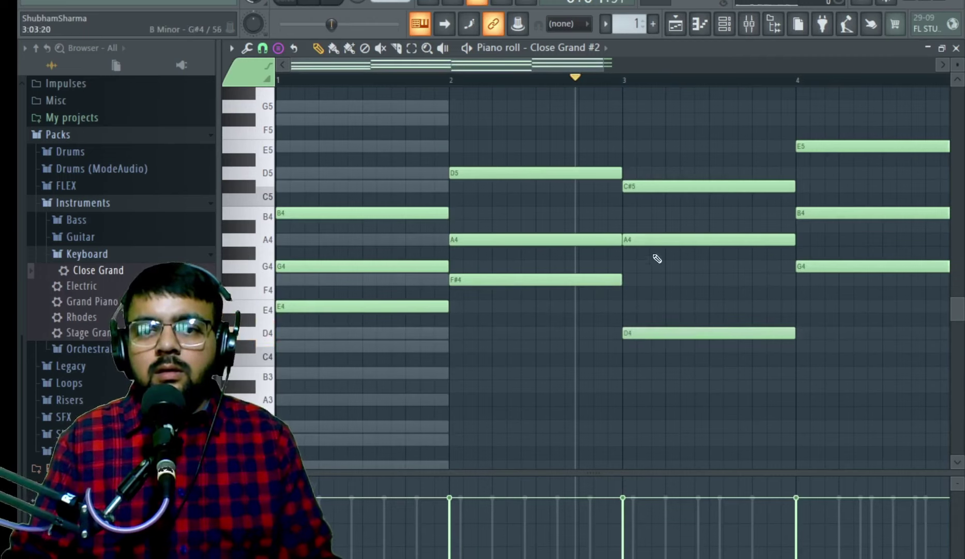
left_click_drag(648, 240, 651, 278)
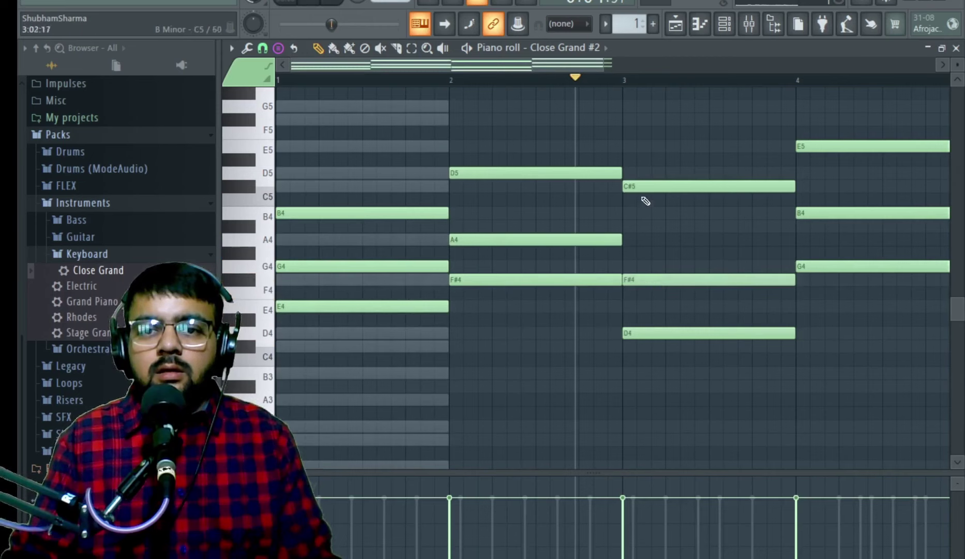
left_click_drag(639, 188, 638, 240)
Play the revised chords and lower the top note of the bar 4 chord one octave to E4.
key("space")
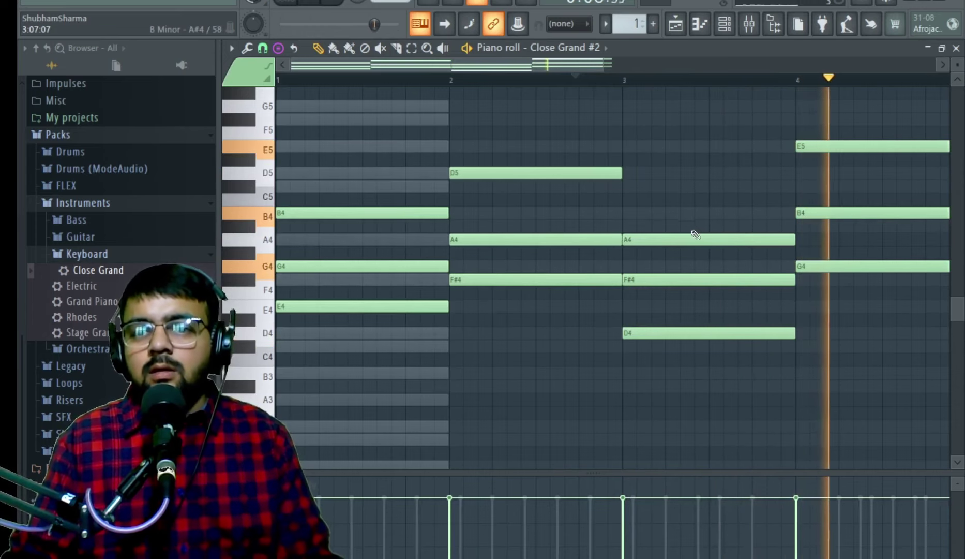
left_click_drag(824, 124, 823, 174)
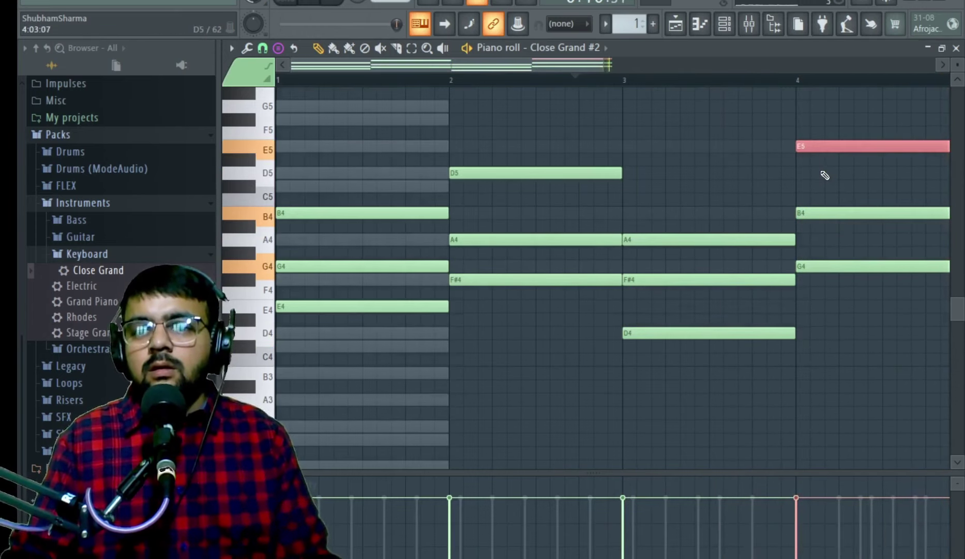
key("ctrl+Down")
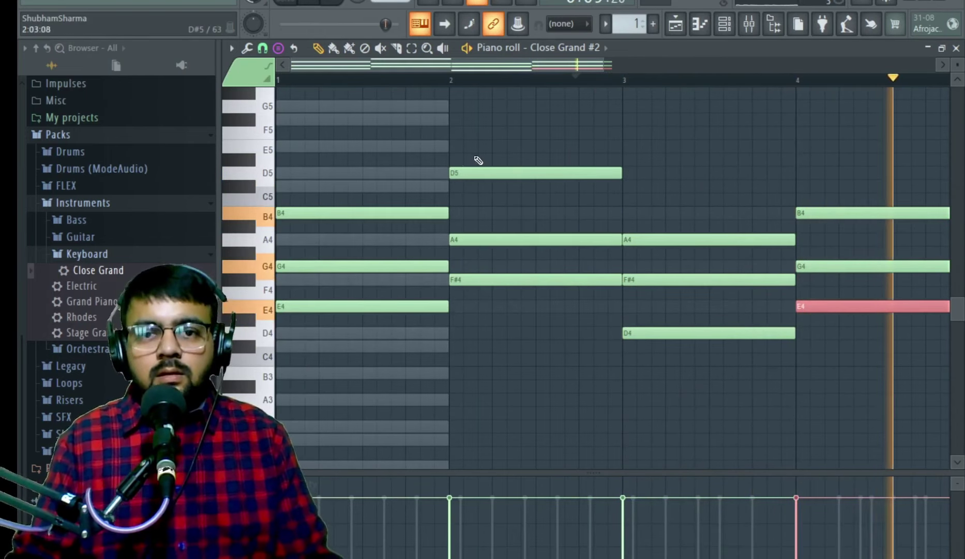
Reopen the Close Grand melody's piano roll and play its bar 4 notes from the second beat against the chords.
left_click(724, 23)
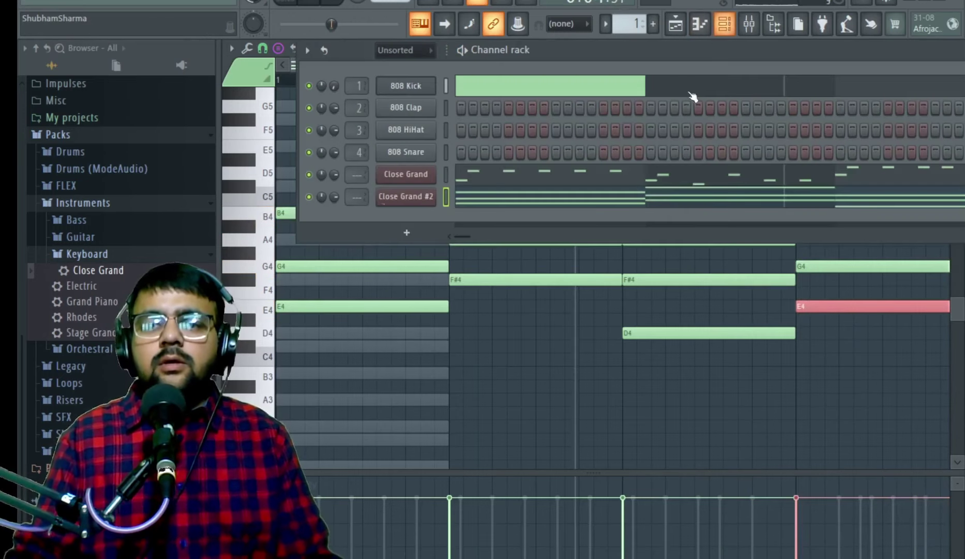
left_click(646, 174)
left_click_drag(538, 63, 666, 69)
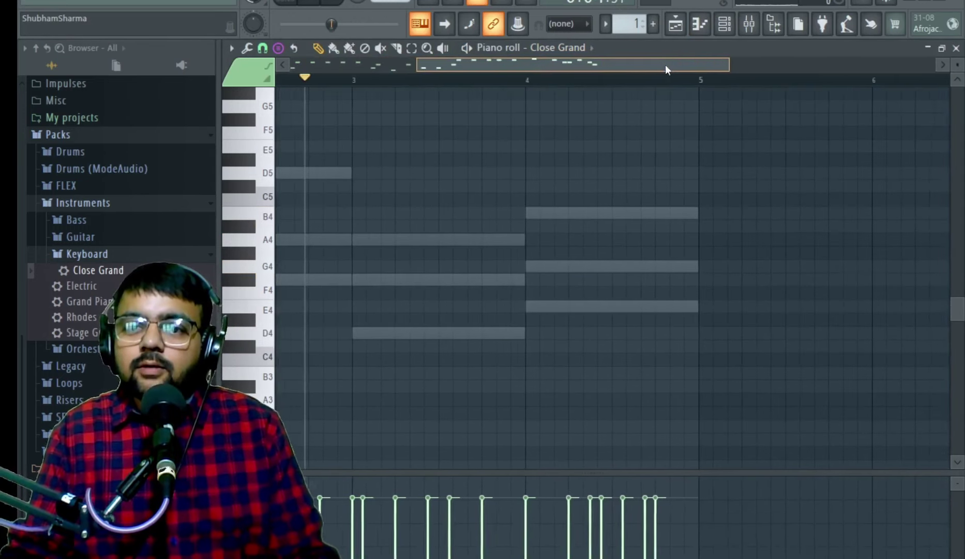
scroll(517, 316, "up", 7)
scroll(517, 315, "down", 2)
key("space")
left_click(574, 79)
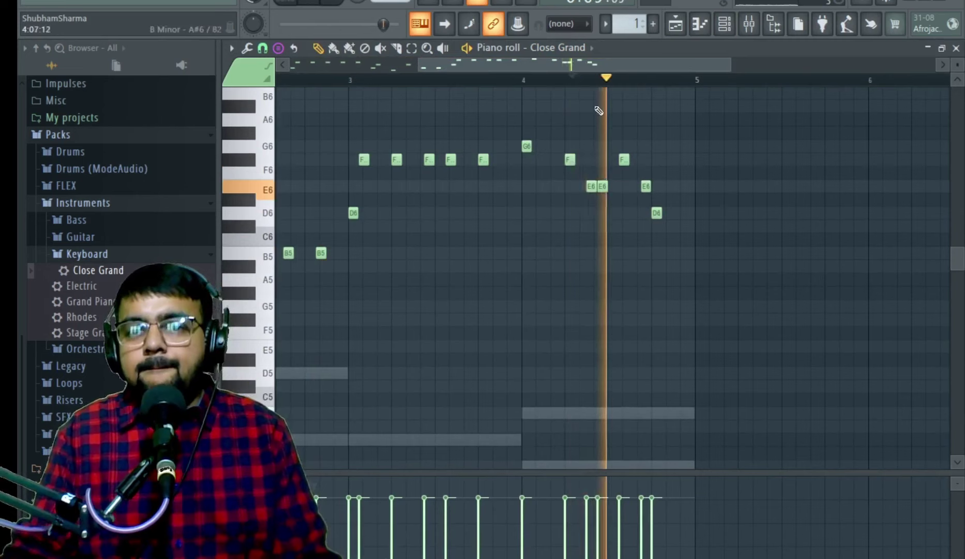
key("ctrl+v")
key("space")
key("Delete")
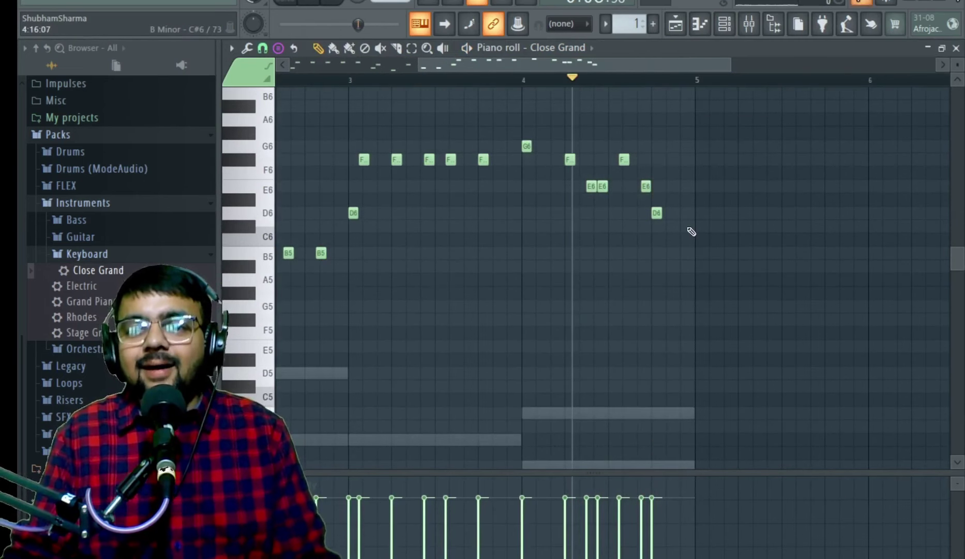
Add a B5 note near the end of bar 4, play it, and shorten it to one step.
left_click(278, 48)
left_click(301, 21)
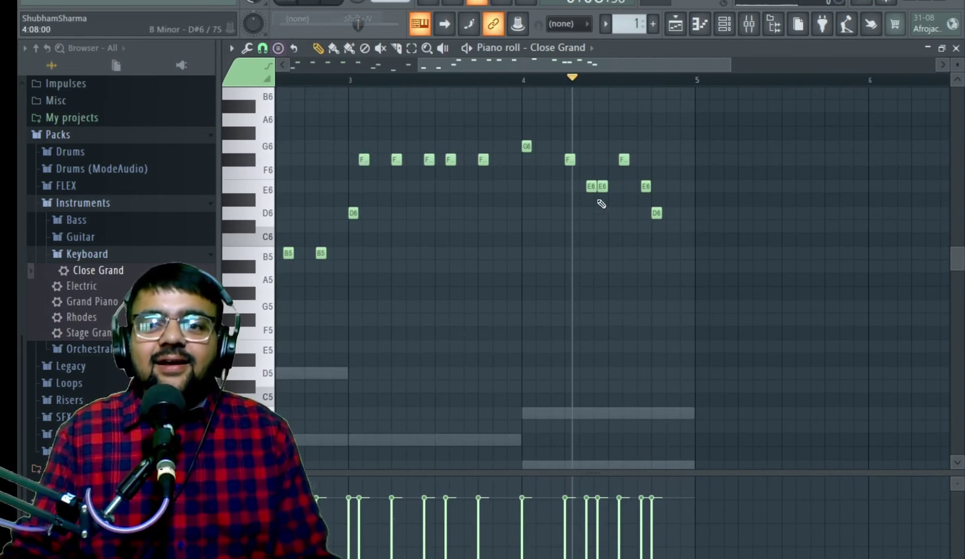
left_click_drag(673, 225, 675, 255)
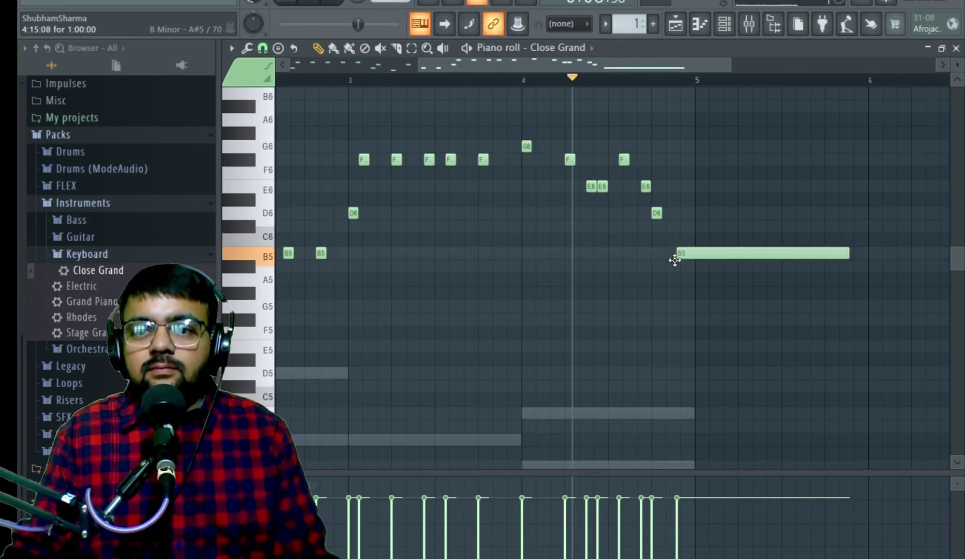
key("space")
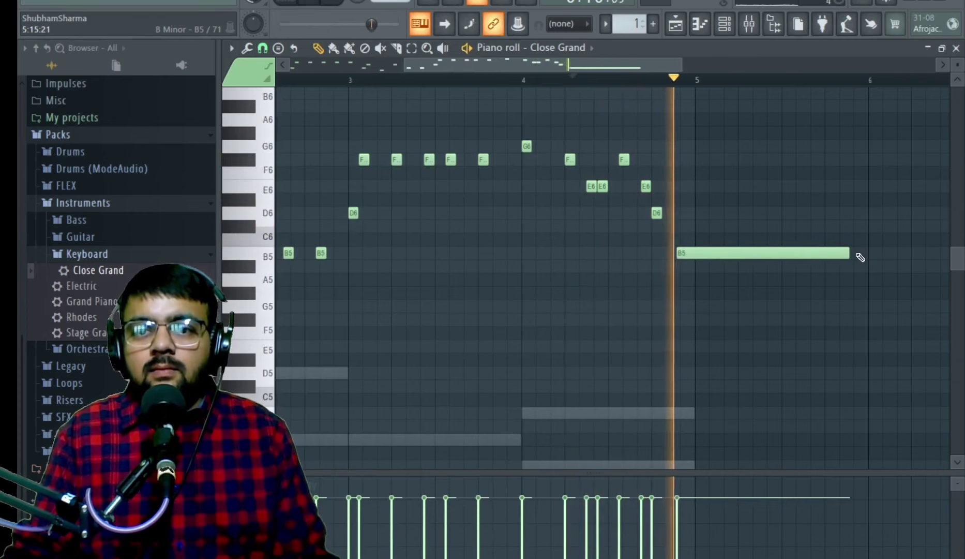
left_click_drag(850, 255, 686, 253)
key("space")
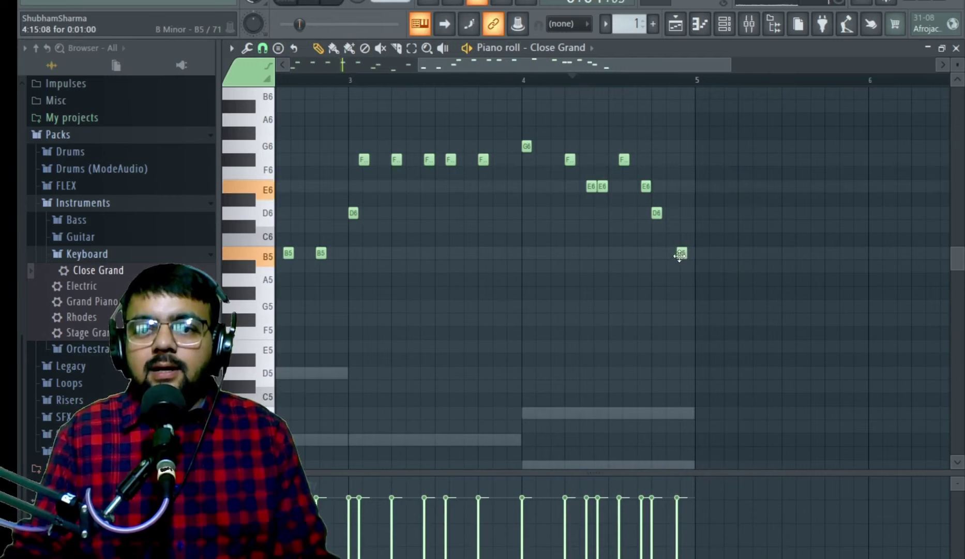
Adjust bar 4's closing B5 to start at 4:15:00 with a length of 0:01:08, checking its timing through playback.
key("space")
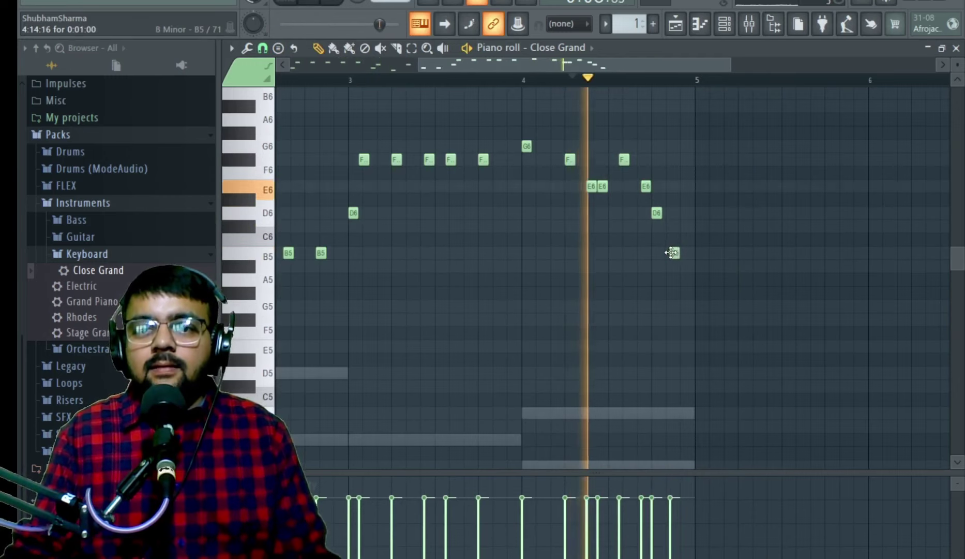
scroll(674, 253, "up", 4)
key("space")
left_click_drag(684, 255, 731, 255)
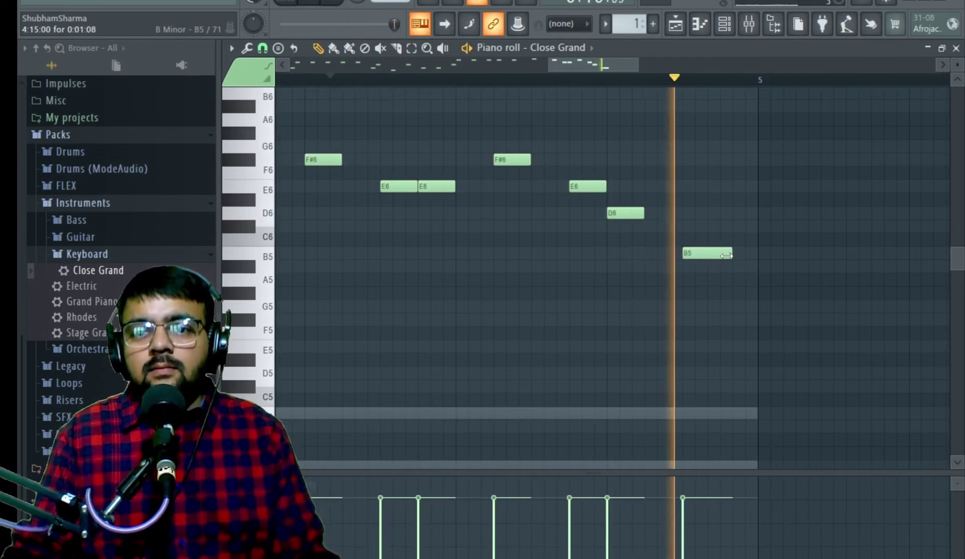
key("space")
View the Close Grand #2 chords and return to the start of the Close Grand melody in the piano roll.
left_click(725, 24)
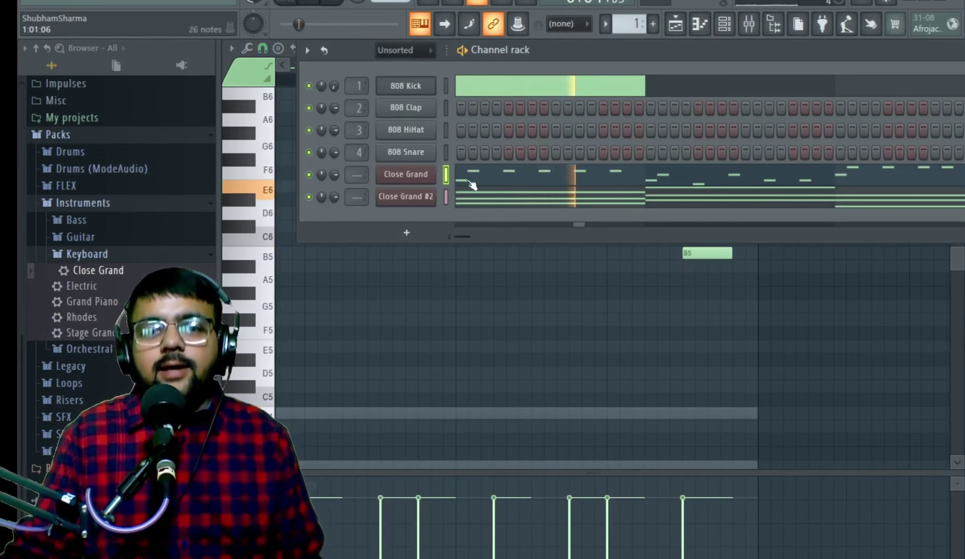
left_click(509, 201)
left_click(723, 25)
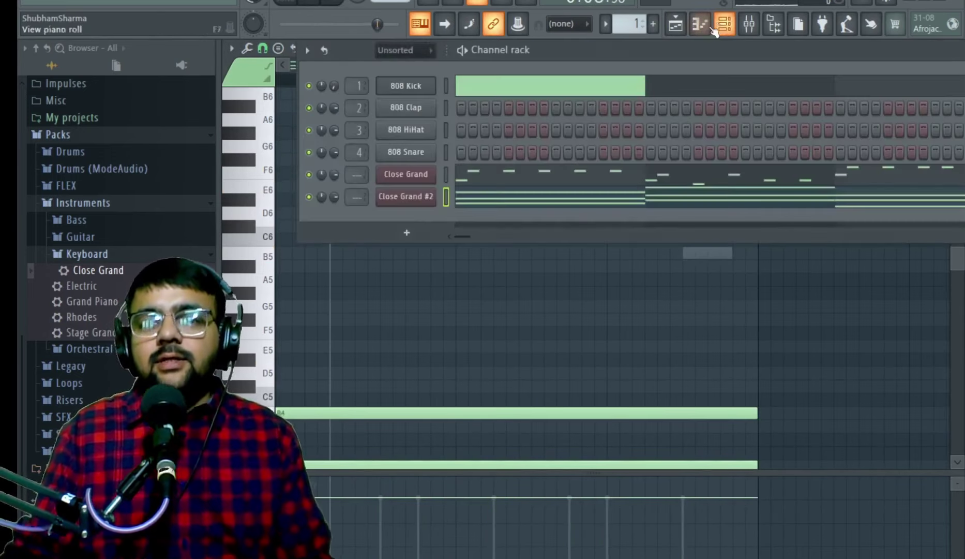
left_click(485, 181)
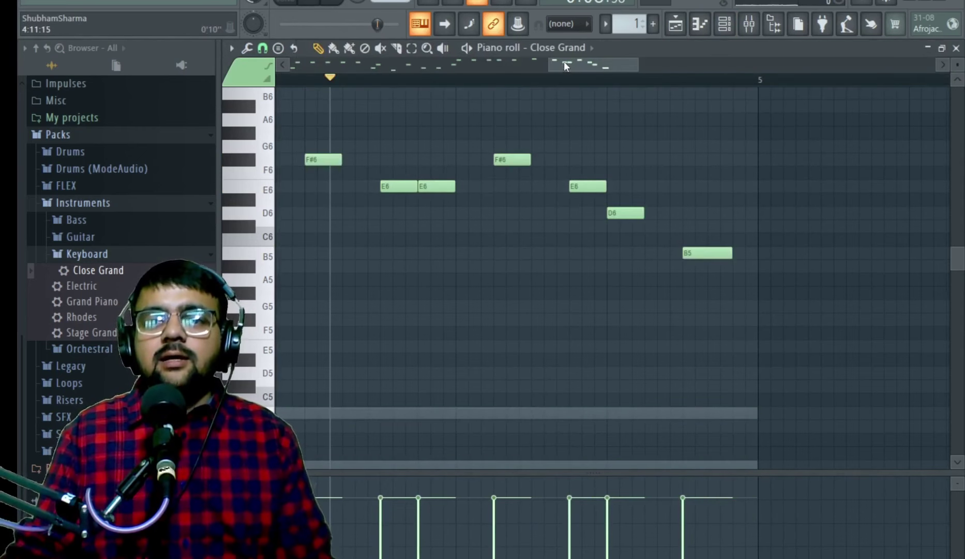
left_click_drag(565, 65, 306, 67)
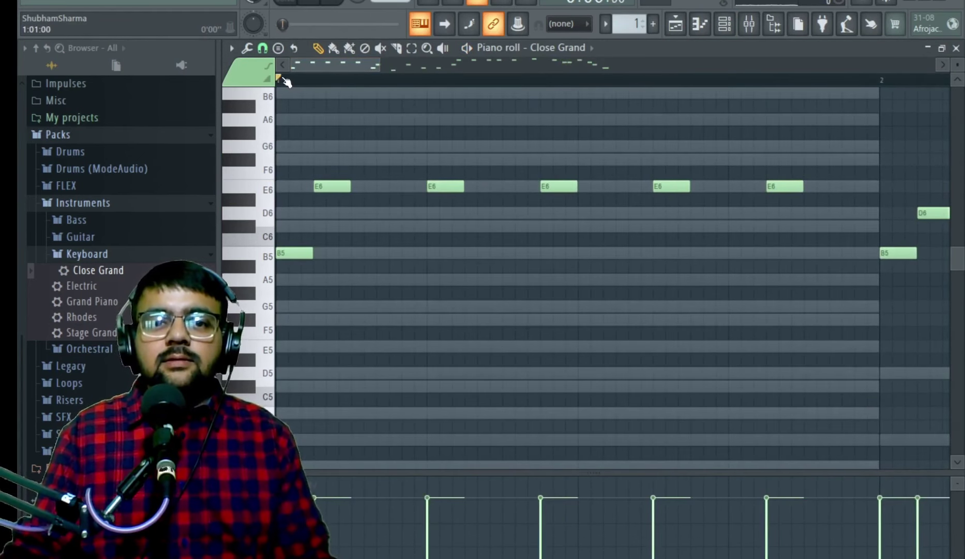
Play the melody from bar 1 and move its fourth E6 one step earlier.
key("space")
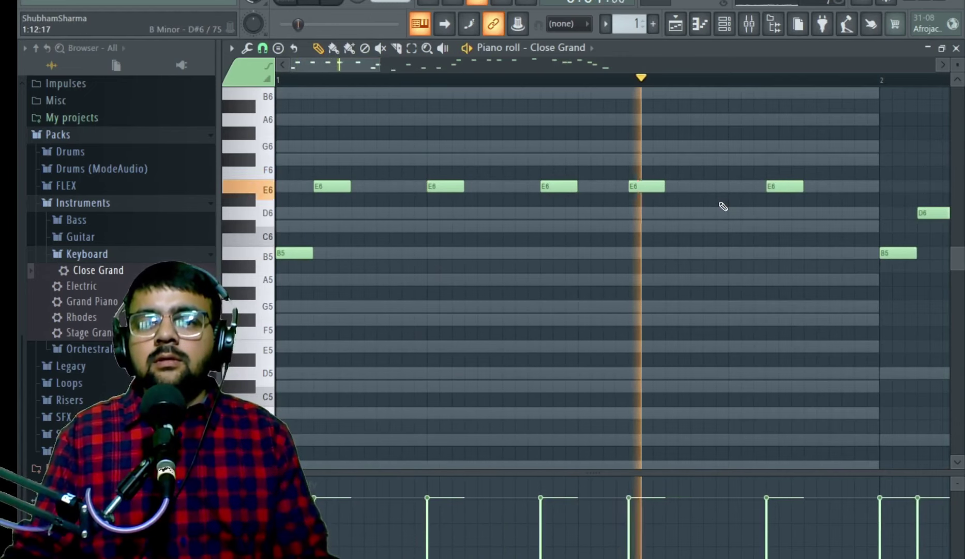
key("space")
key("space")
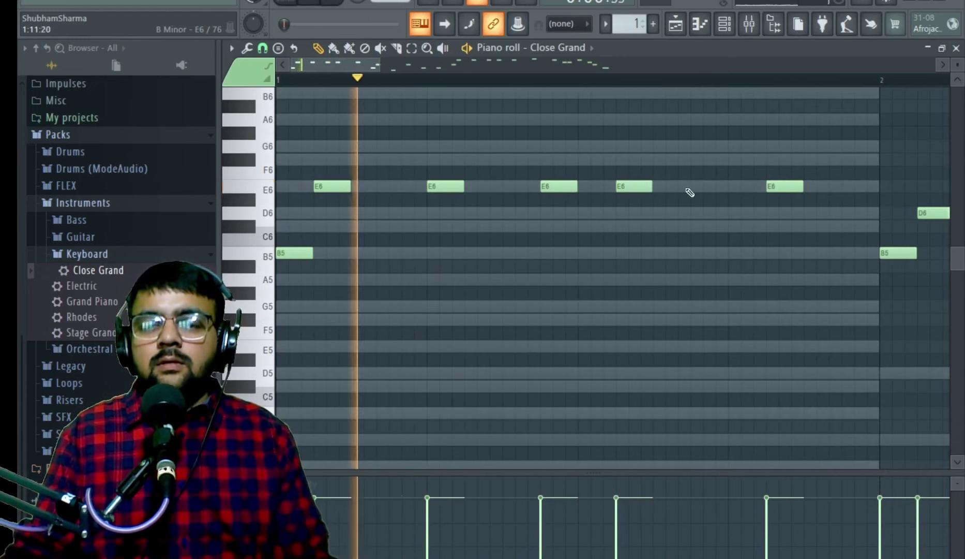
Add an E6 on step 13 of bar 1, check its timing through playback, and delete the E6 following it.
left_click(693, 188)
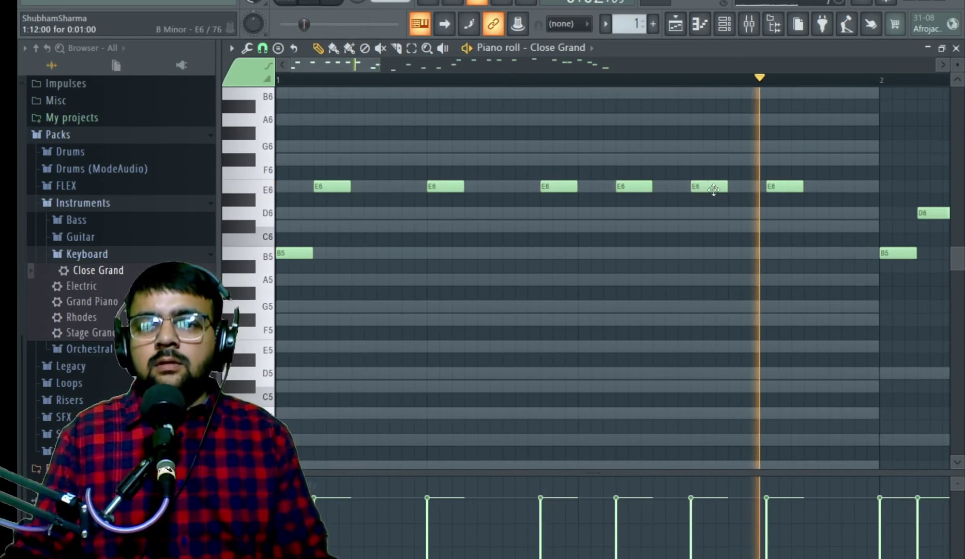
left_click_drag(711, 186, 724, 187)
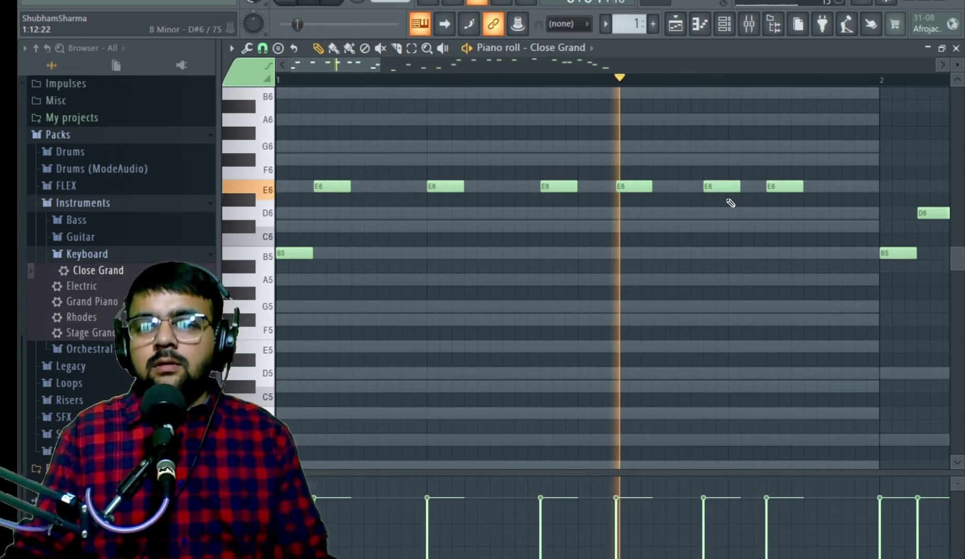
key("space")
key("space")
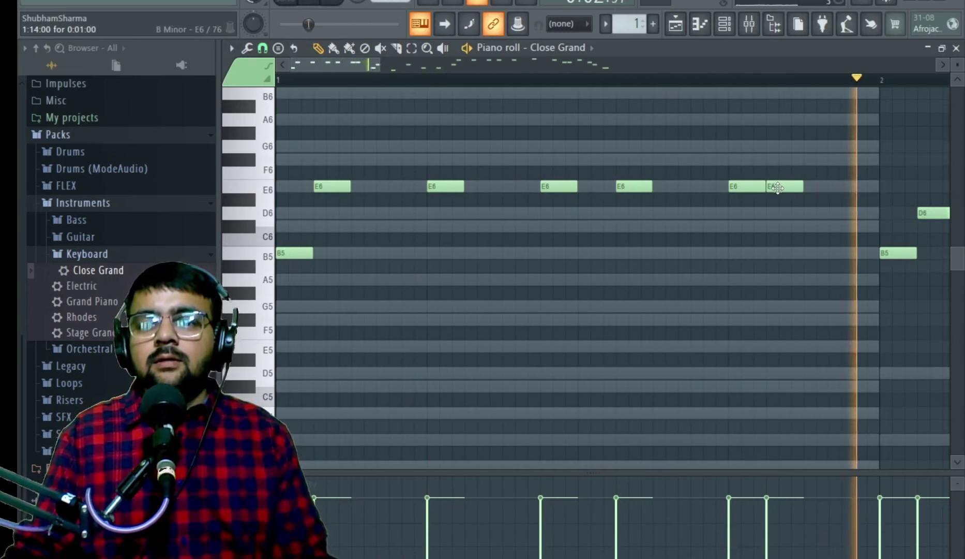
right_click(777, 187)
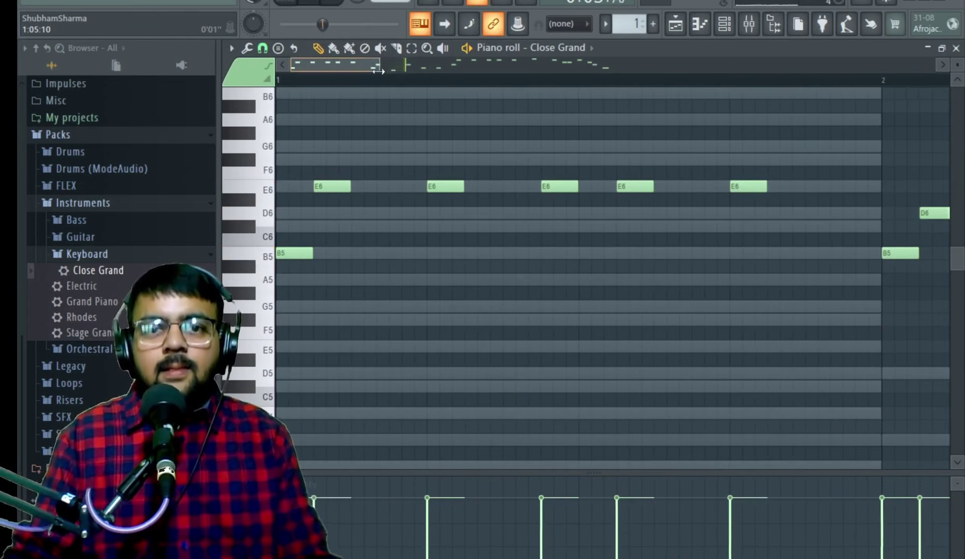
Review the bar 2 and 3 melody notes and play them leading in from bar 1.
left_click_drag(378, 71, 577, 158)
key("space")
scroll(554, 205, "up", 5)
scroll(514, 202, "down", 1)
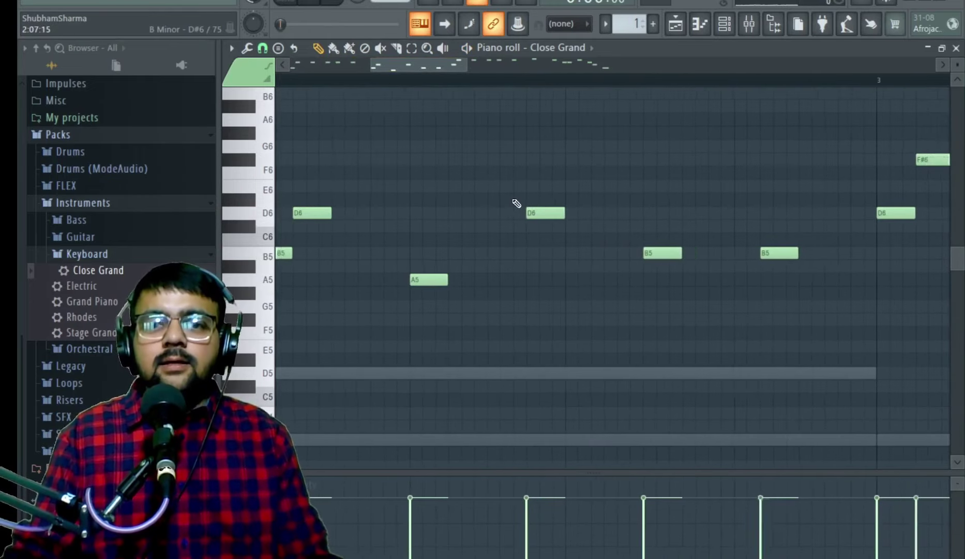
scroll(516, 204, "down", 3)
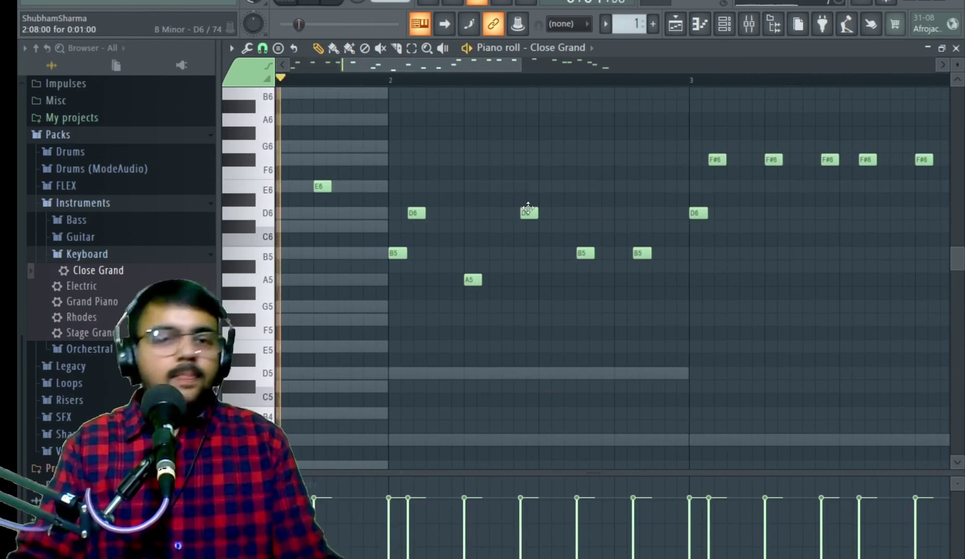
key("space")
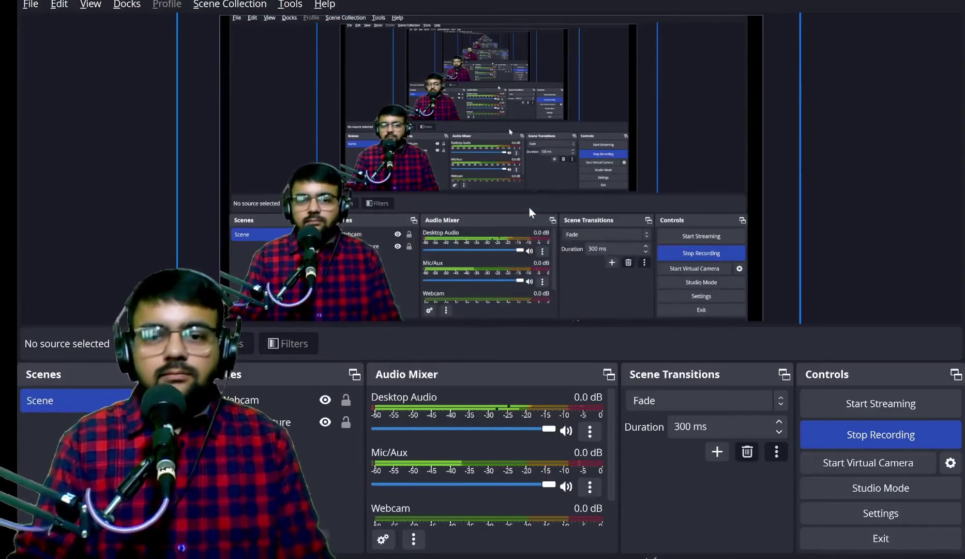
key("alt+Tab")
key("space")
key("alt+Tab")
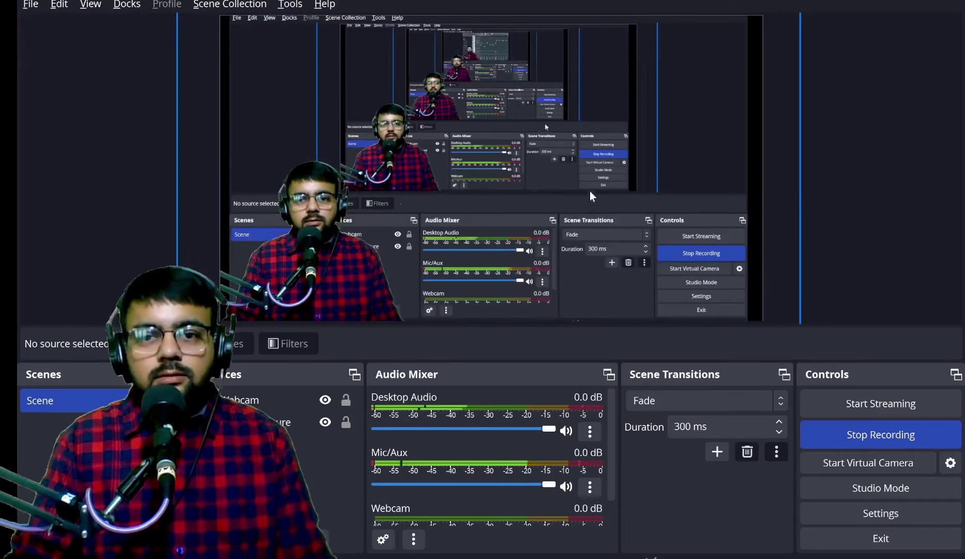
left_click(856, 440)
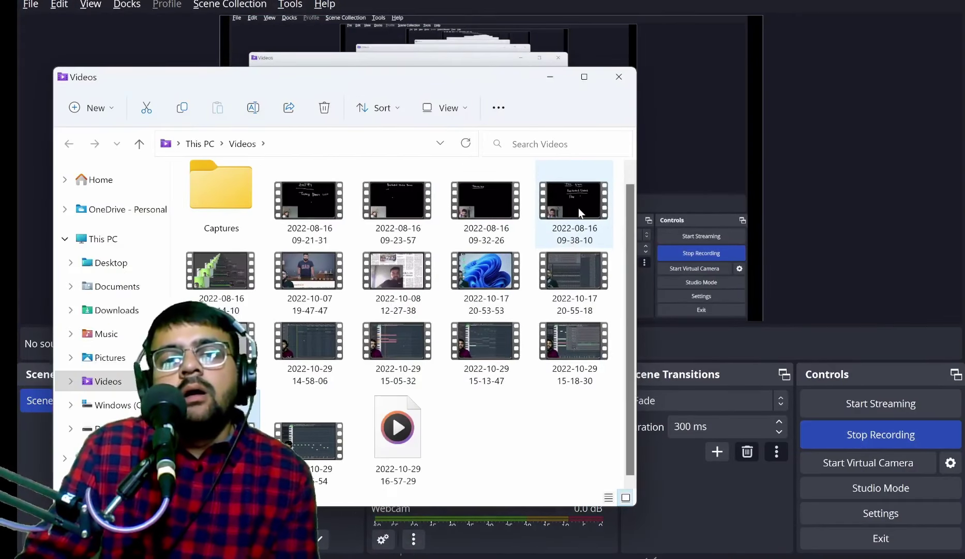
key("alt+Tab")
key("alt+Tab")
key("Tab")
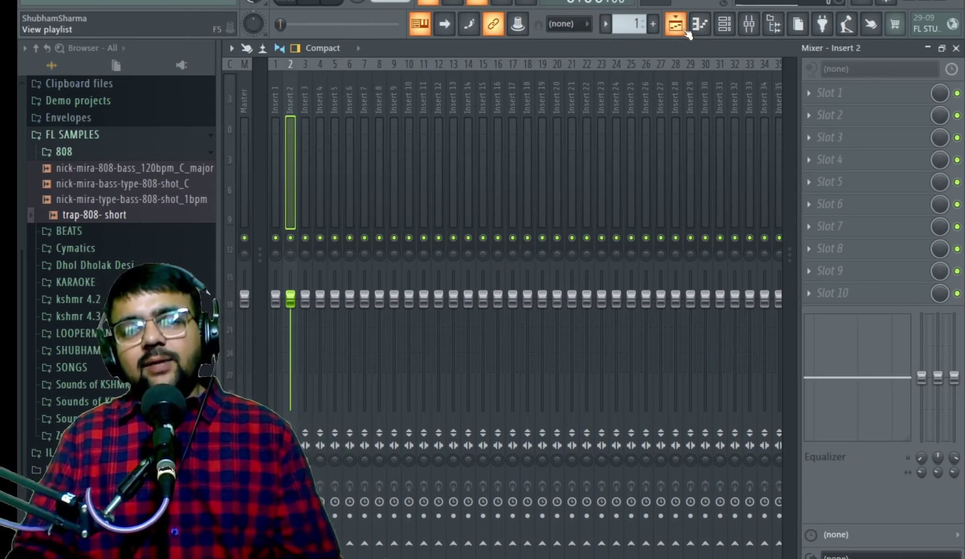
View the Close Grand #2 chords in the piano roll and solo that channel.
left_click(724, 23)
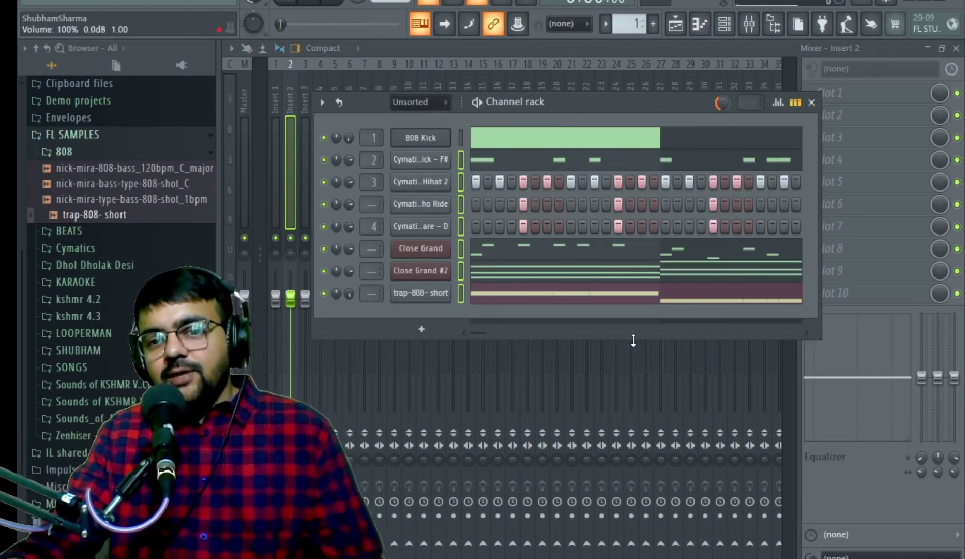
left_click(615, 270)
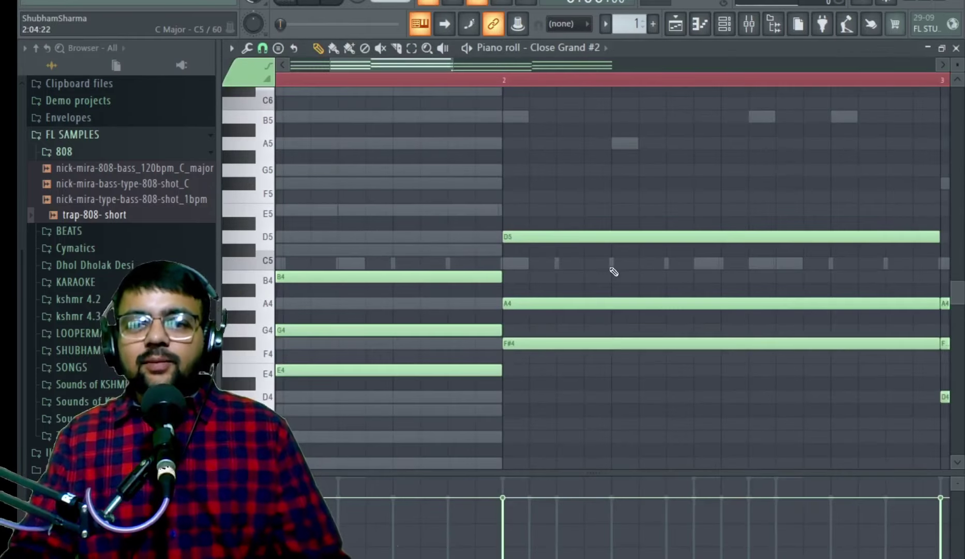
left_click(723, 24)
right_click(322, 272)
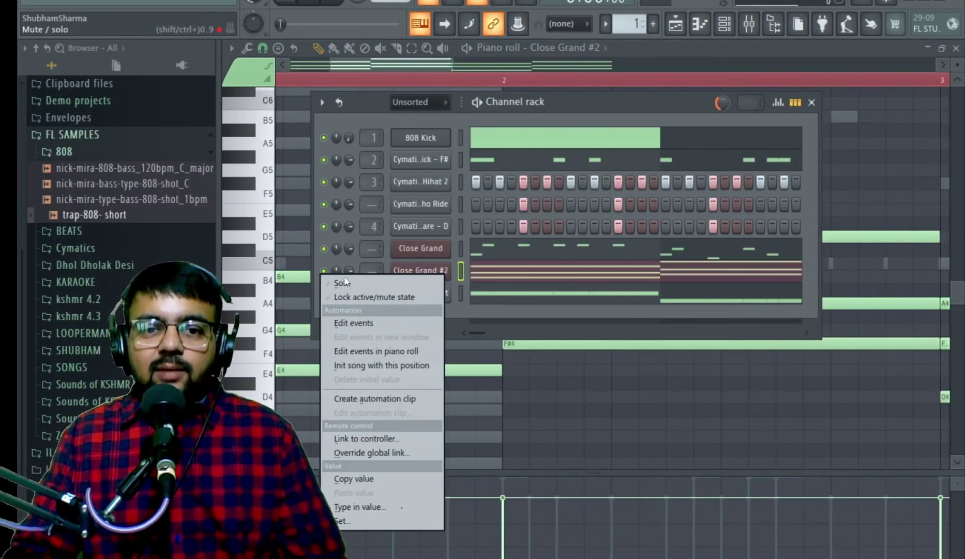
left_click(344, 276)
Play the soloed Close Grand #2 progression through its four bars in the piano roll.
key("space")
key("F9")
left_click(505, 278)
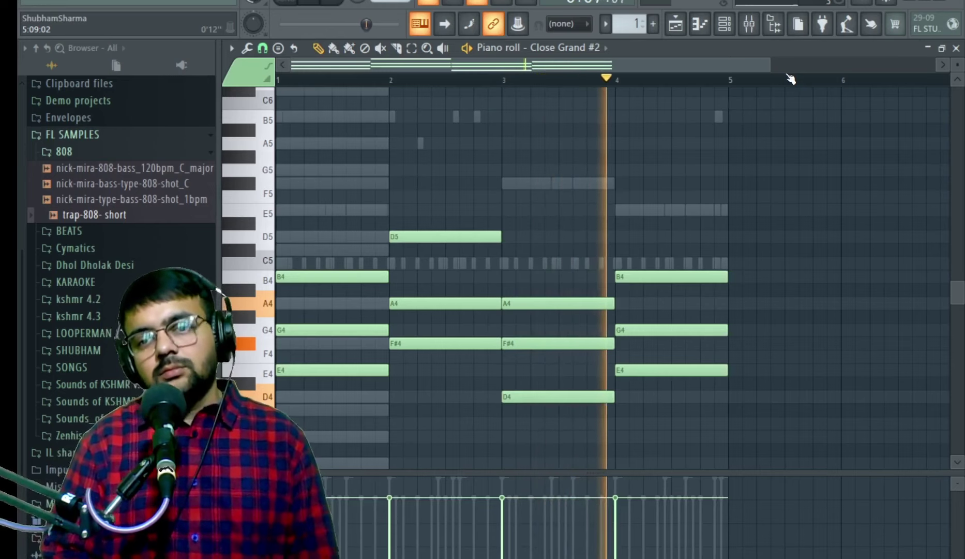
key("space")
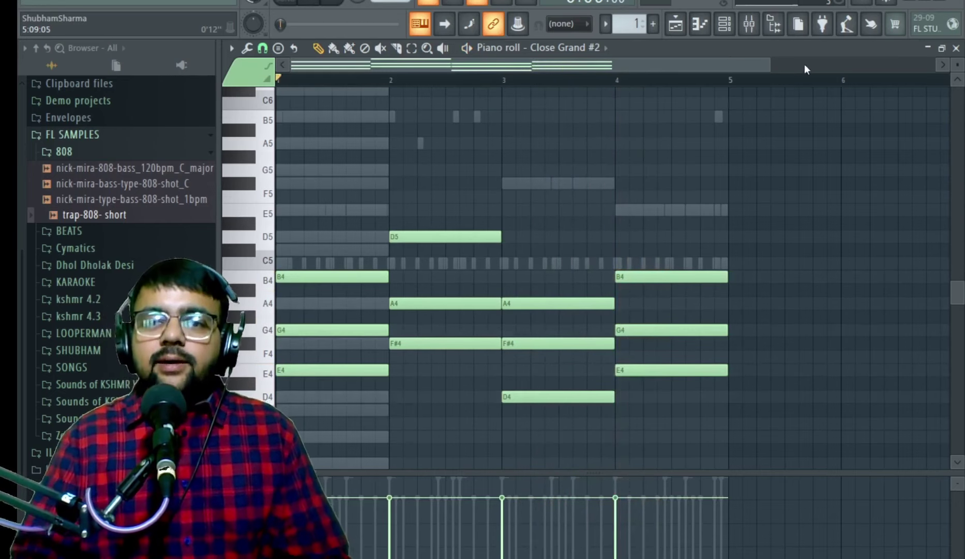
Unmute the Close Grand melody and play it with the Close Grand #2 chords, following its notes in the piano roll.
key("F6")
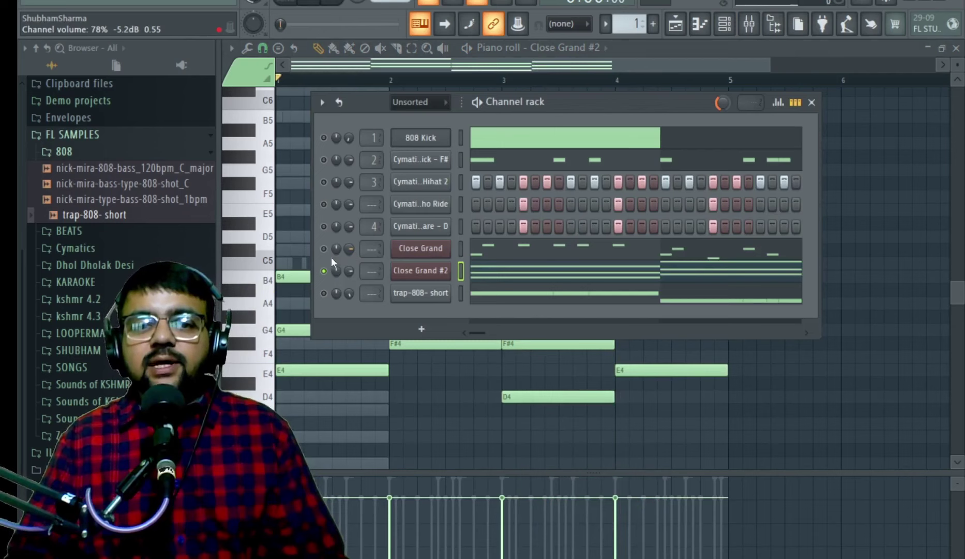
key("space")
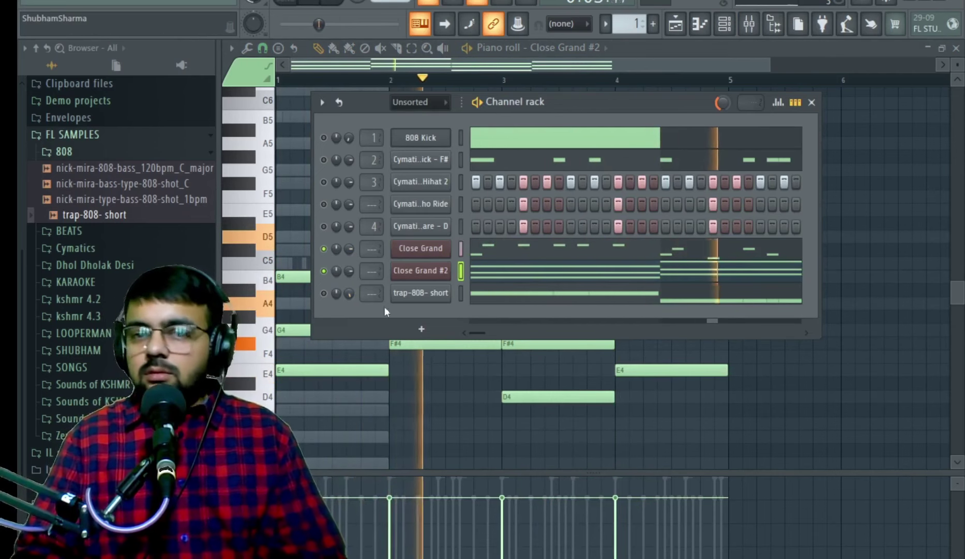
left_click(494, 254)
scroll(497, 196, "up", 4)
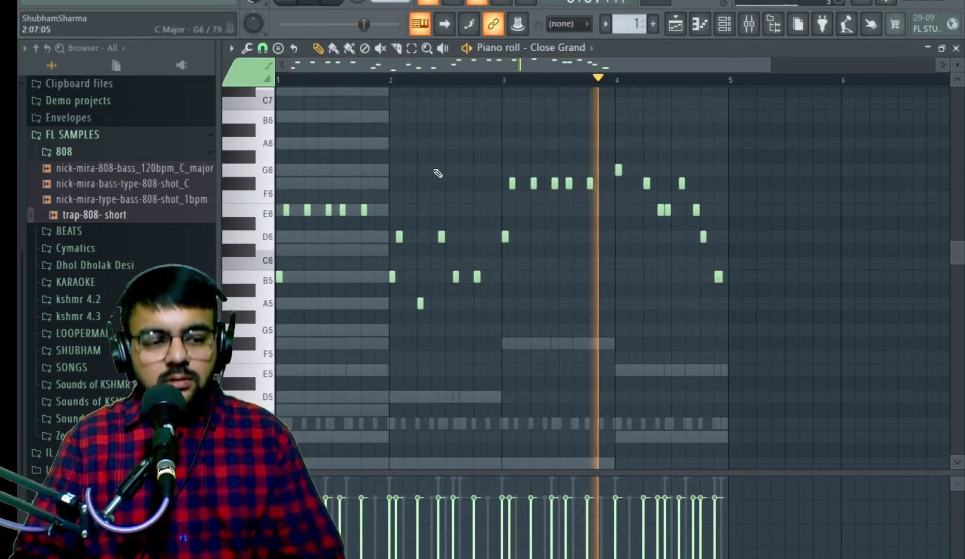
left_click(724, 25)
key("space")
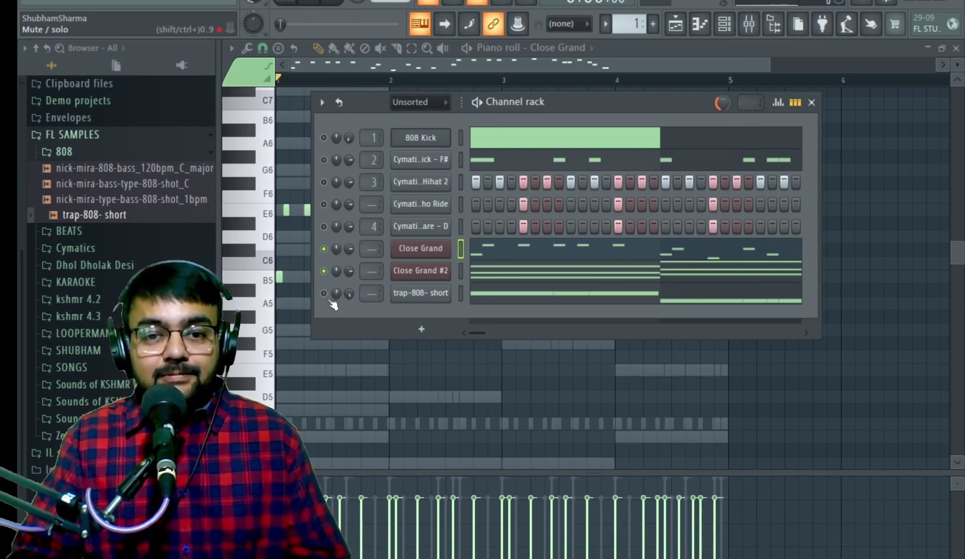
Examine the note patterns of trap-808- short and Cymatics - Astro Divinity Kick in the piano roll.
left_click(506, 294)
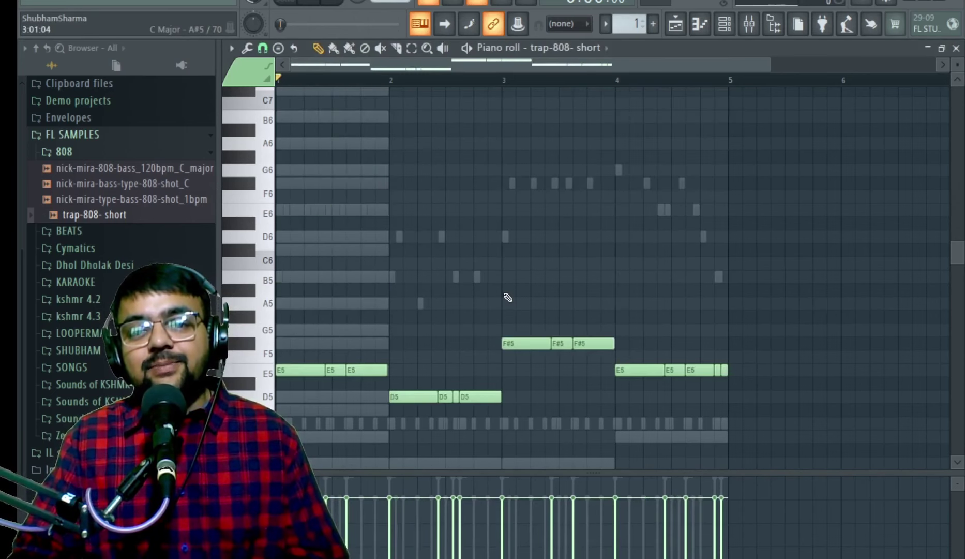
left_click(724, 23)
left_click(514, 162)
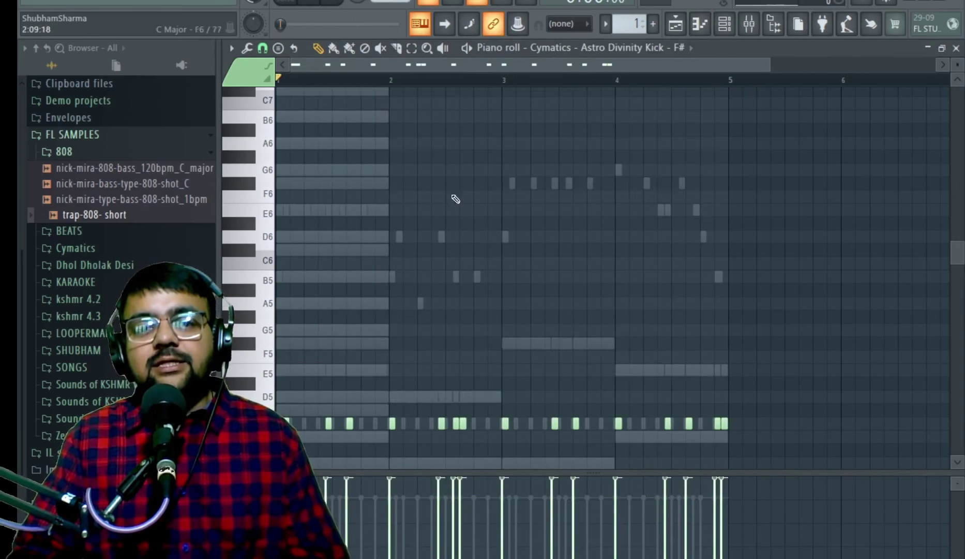
Unmute the Cymatics kick, Hihat 2, ride and snare channels and play them with both Close Grand parts.
left_click(733, 25)
left_click(325, 182)
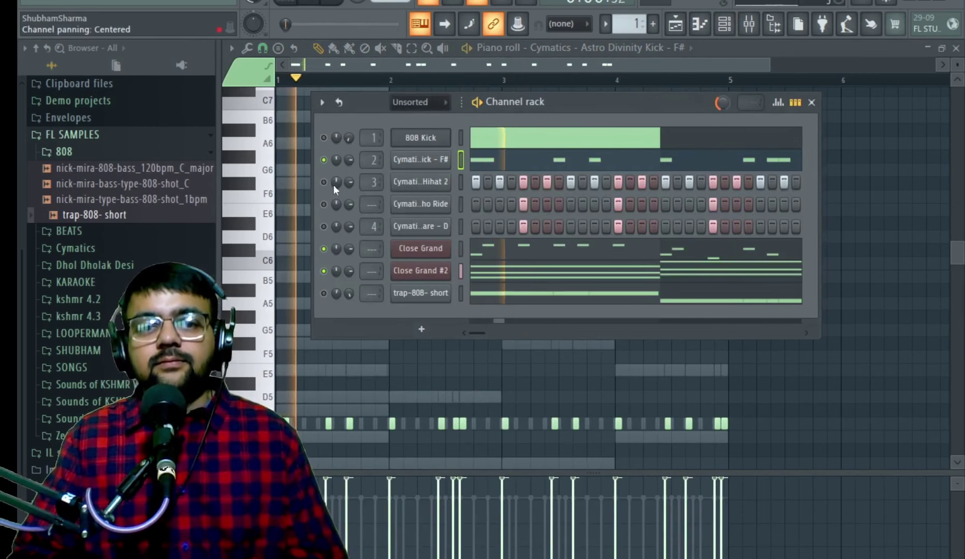
left_click(324, 226)
key("space")
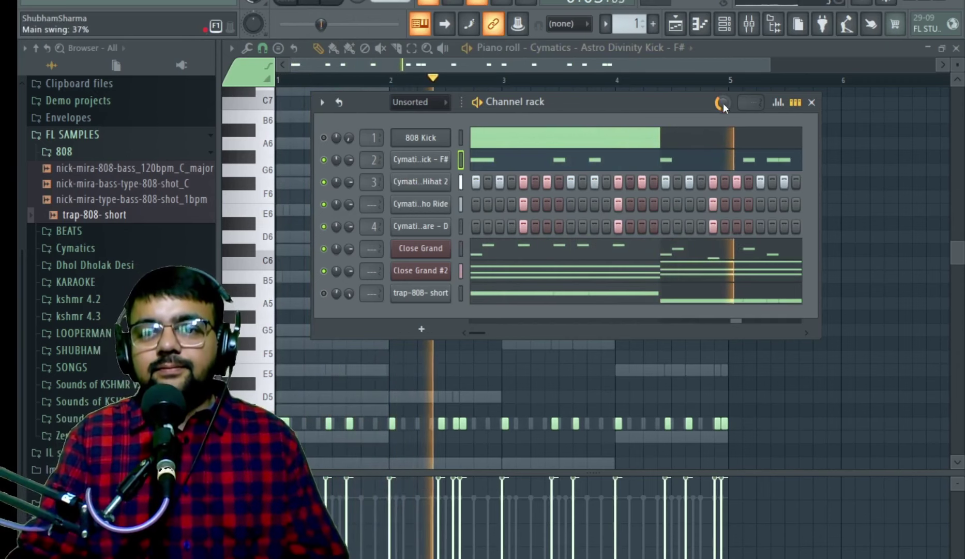
Raise the main swing further while the full drum and piano loop plays, and stop playback.
scroll(723, 104, "up", 5)
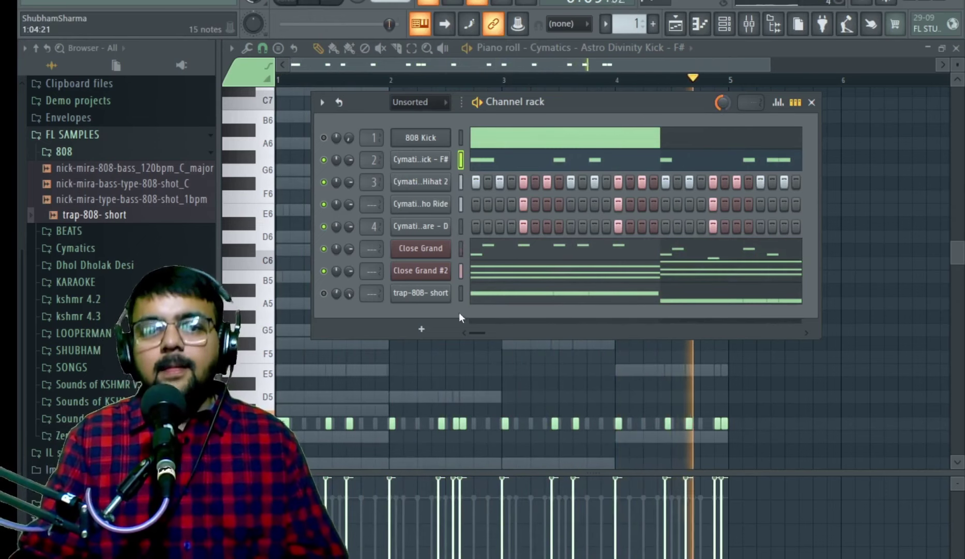
key("space")
Open the trap-808- short notes in the piano roll and examine their pitches and rhythm across the bars.
left_click(509, 293)
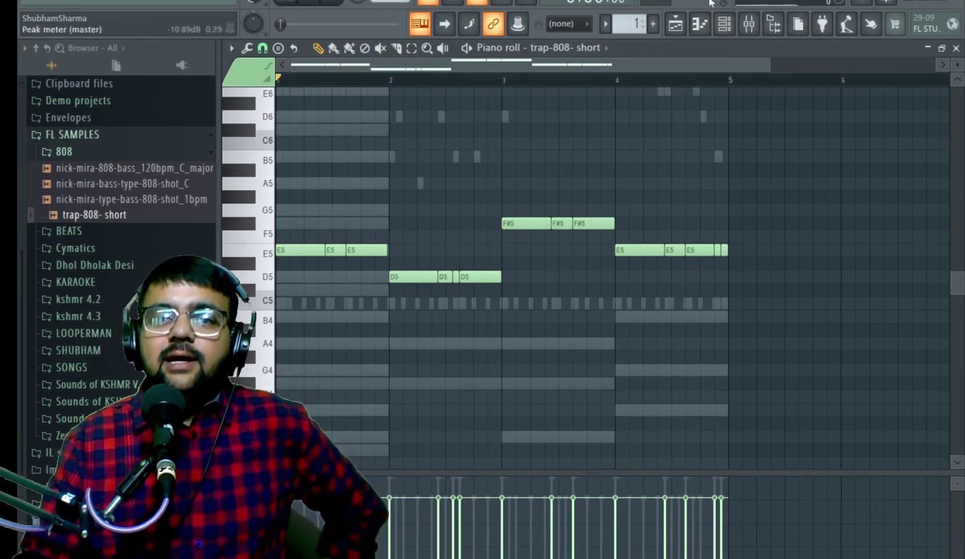
left_click(735, 23)
left_click(497, 293)
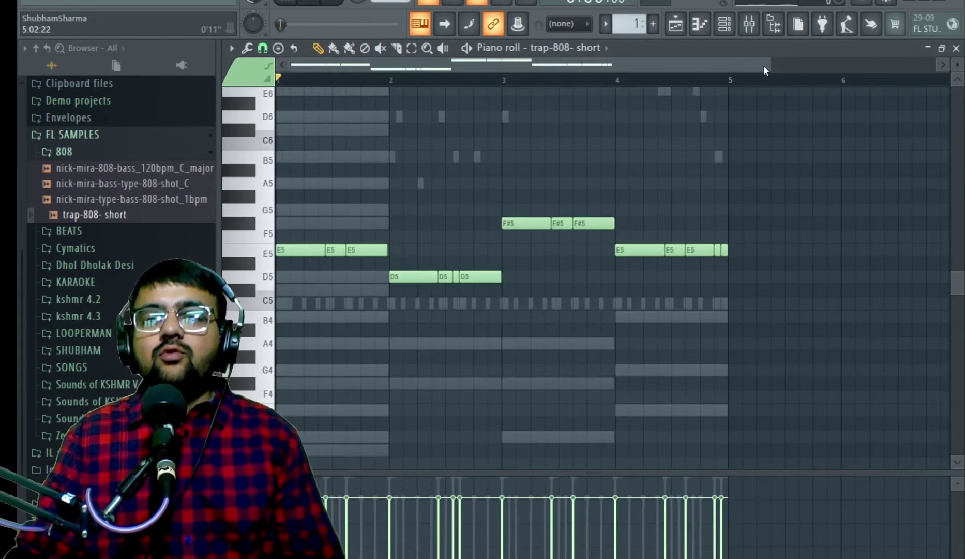
left_click_drag(766, 66, 568, 71)
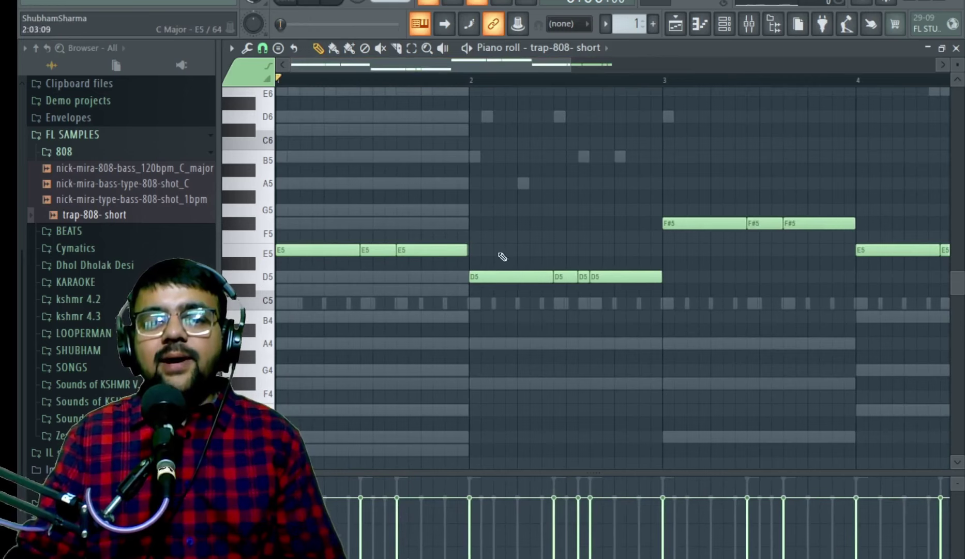
Copy all Cymatics - Astro Divinity Kick notes into trap-808- short to compare their rhythms, and delete the pasted notes.
left_click(741, 32)
left_click(581, 141)
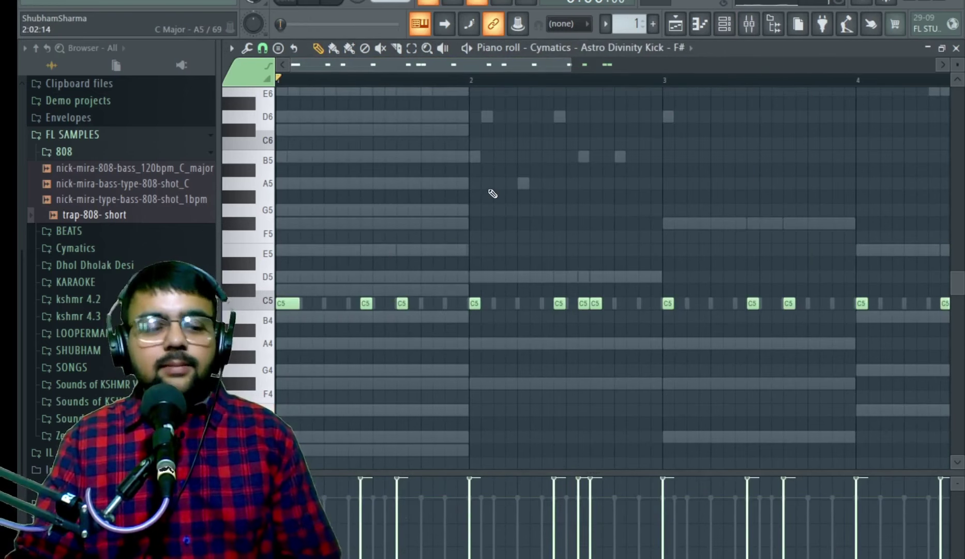
key("ctrl+a")
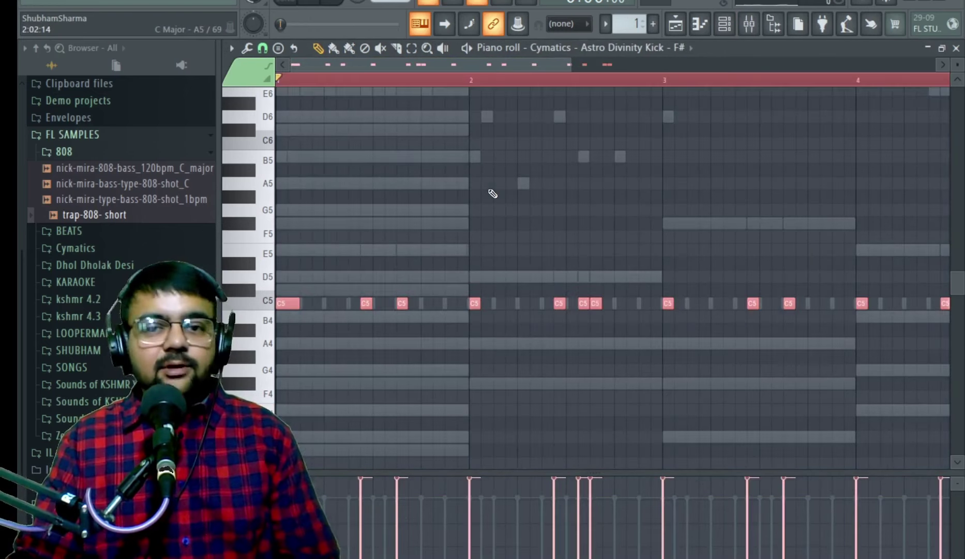
left_click(726, 29)
left_click(563, 293)
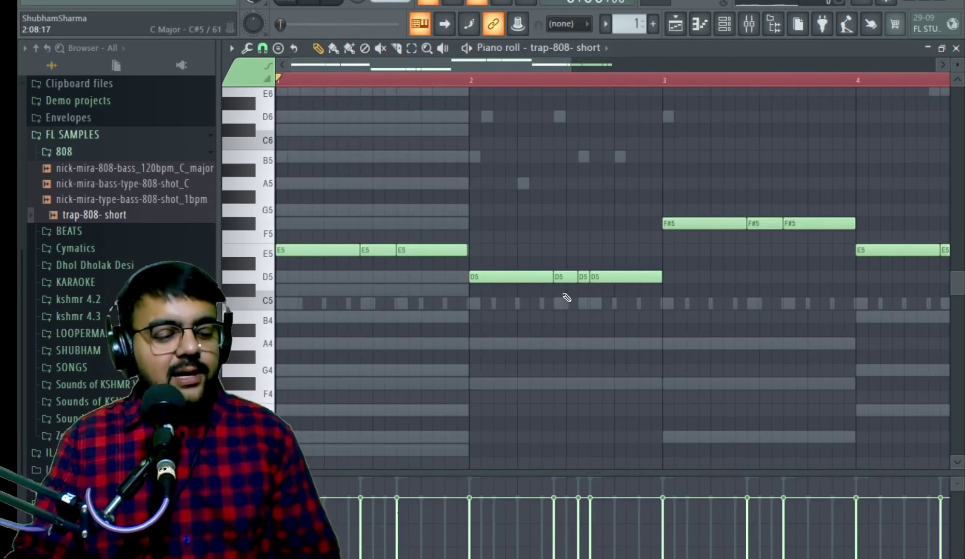
key("ctrl+v")
scroll(351, 195, "down", 2)
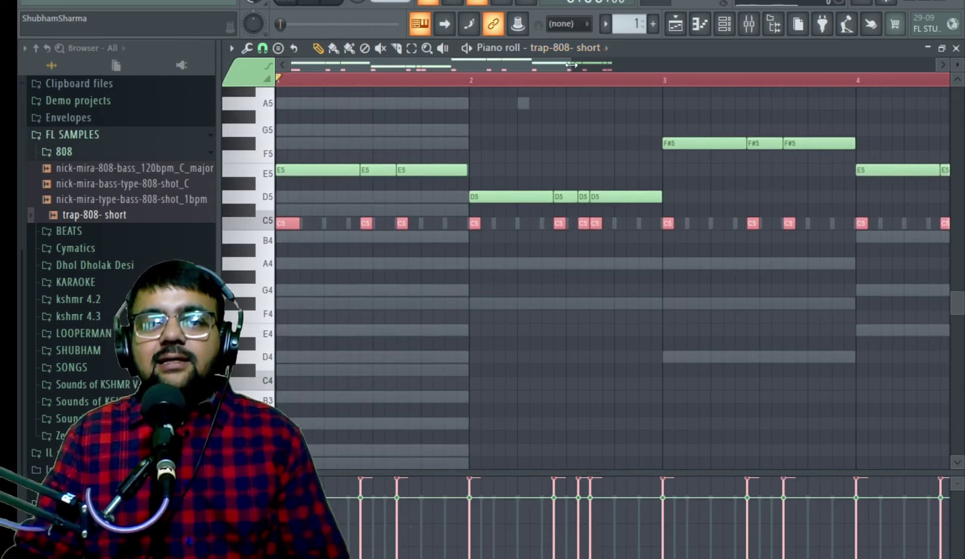
left_click_drag(572, 65, 438, 65)
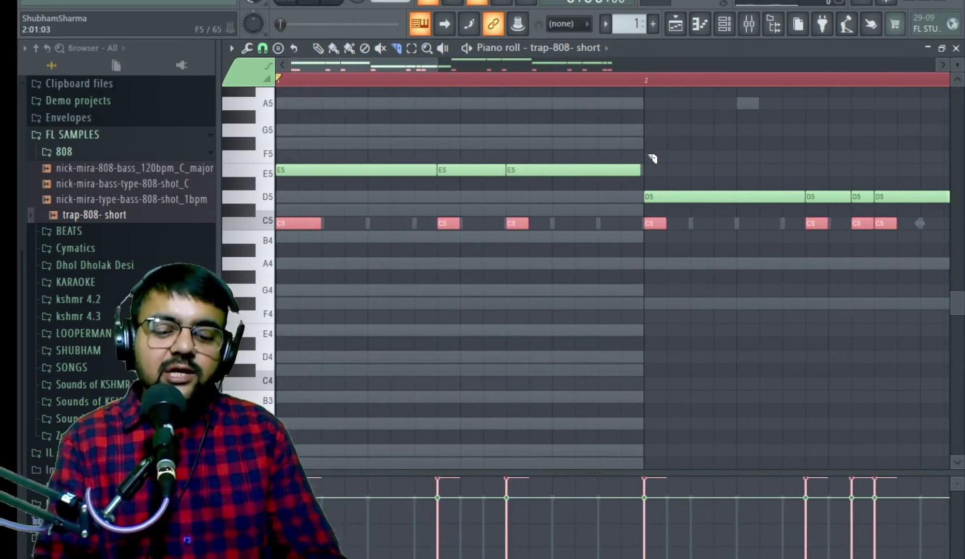
key("Delete")
Unmute trap-808- short and play it with the drums and both Close Grand parts at 0% main swing.
left_click(724, 24)
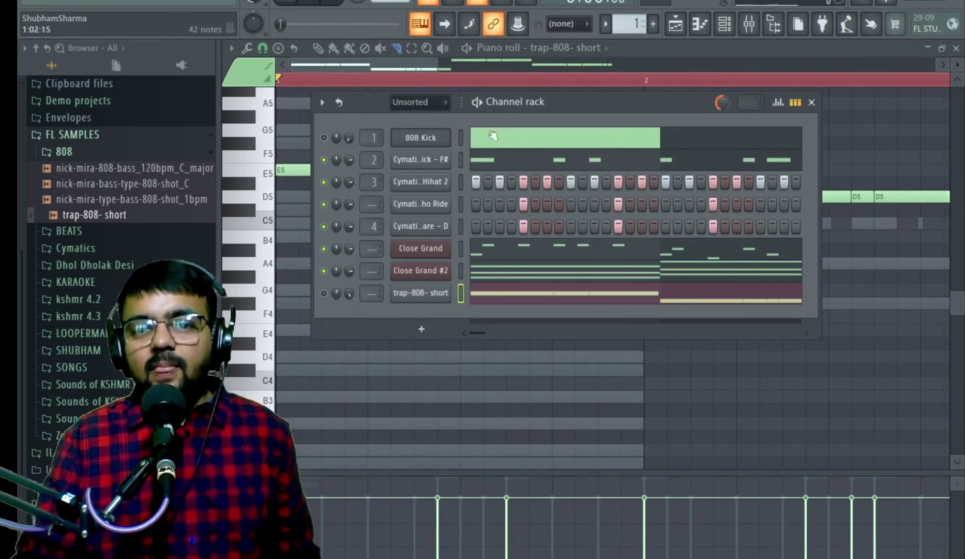
left_click(317, 1)
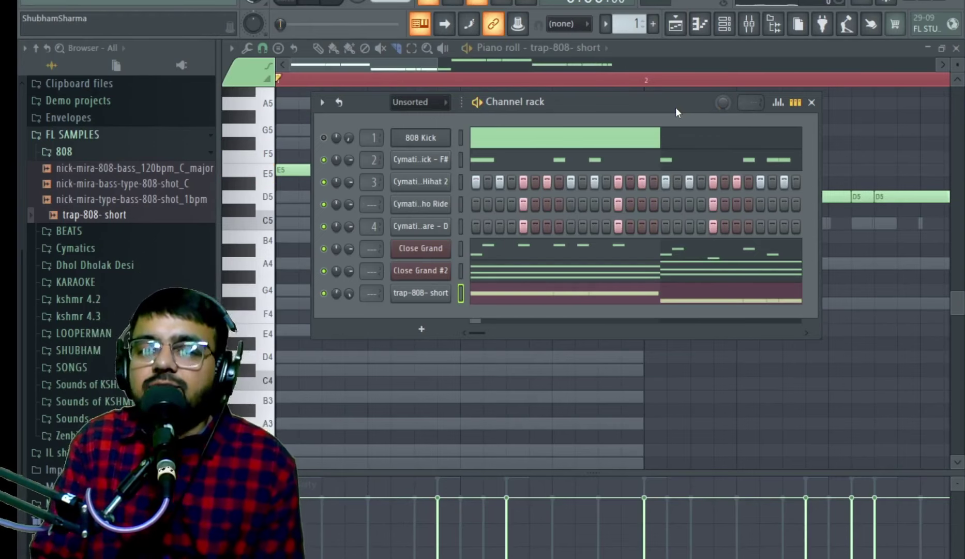
key("space")
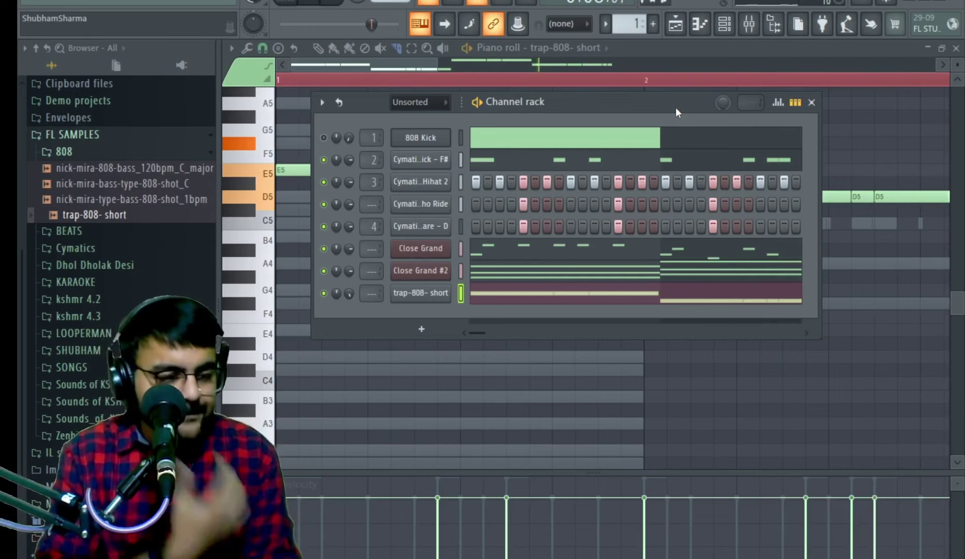
key("space")
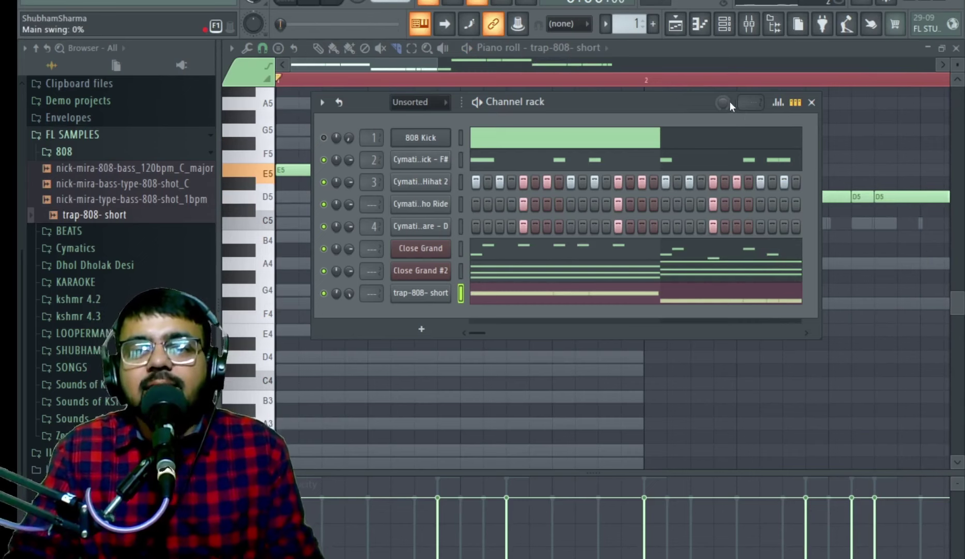
Set the main swing to 56% while the full beat plays.
key("space")
left_click_drag(730, 101, 729, 62)
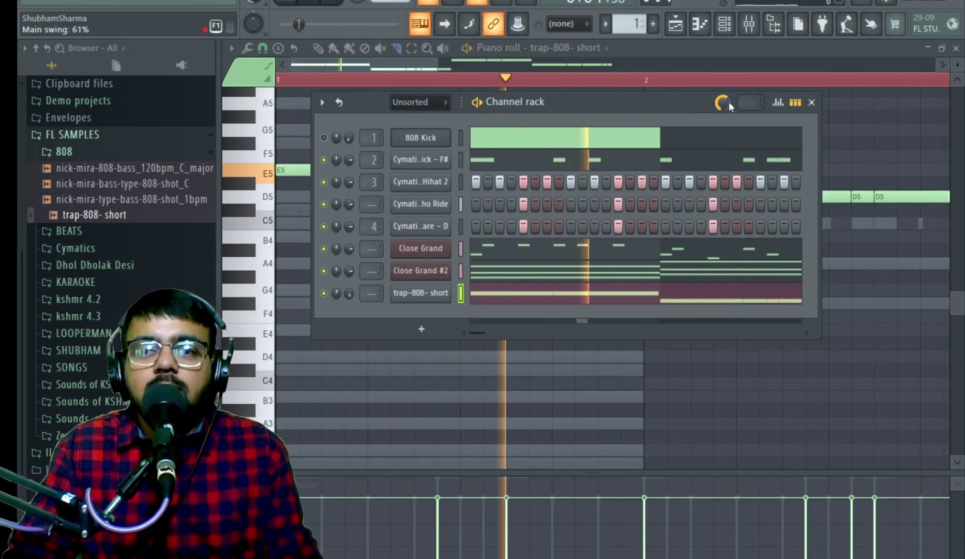
left_click_drag(729, 103, 729, 107)
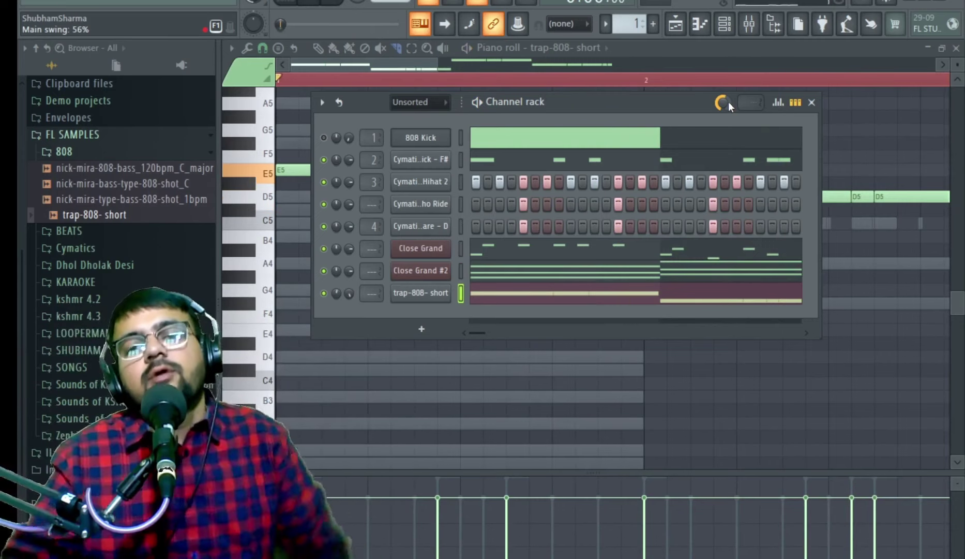
Apply the strumizer to all Close Grand #2 chord notes with a start velocity strength of 38%.
left_click(543, 274)
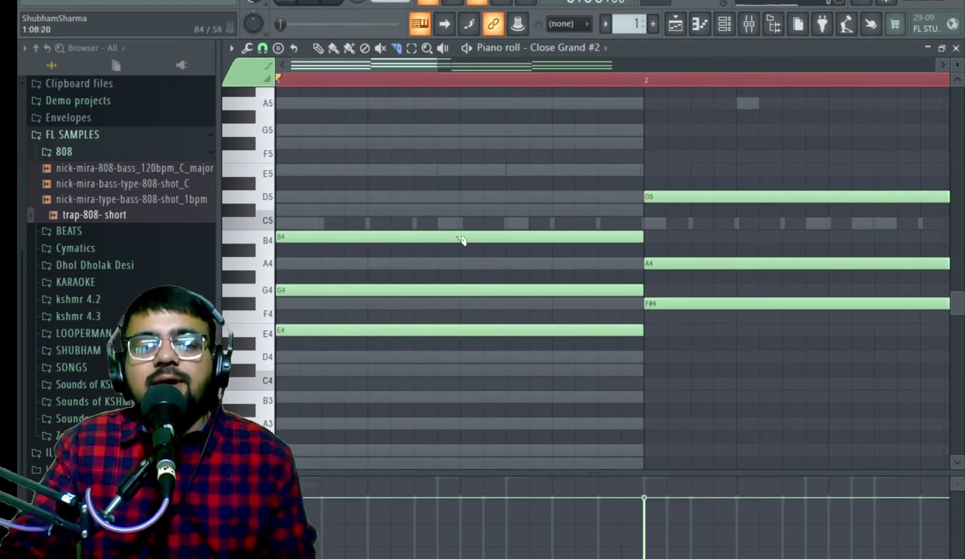
key("ctrl+a")
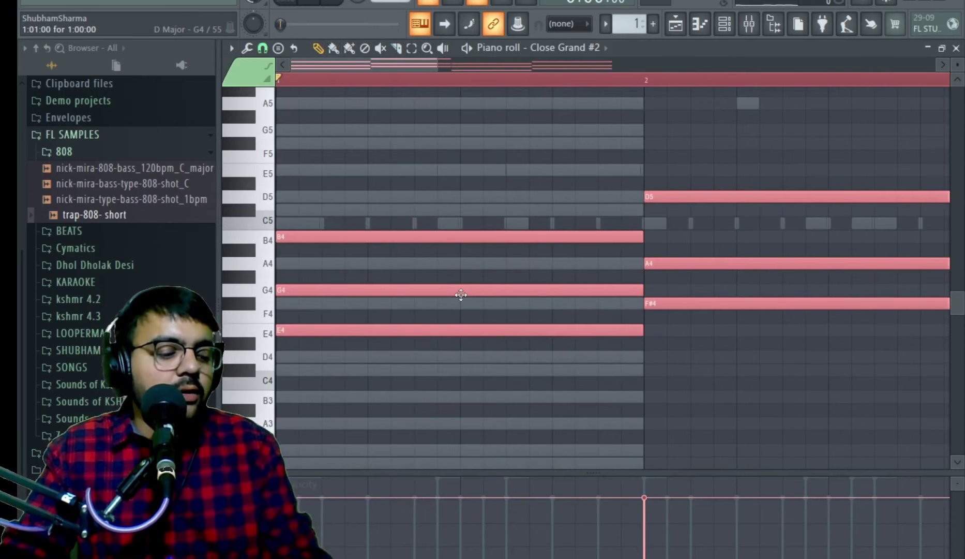
key("alt+s")
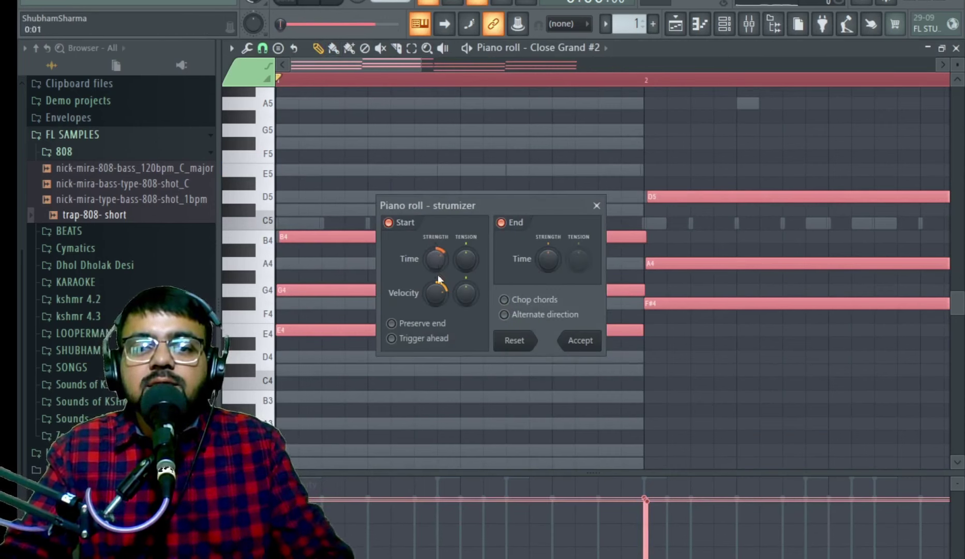
left_click_drag(439, 279, 439, 264)
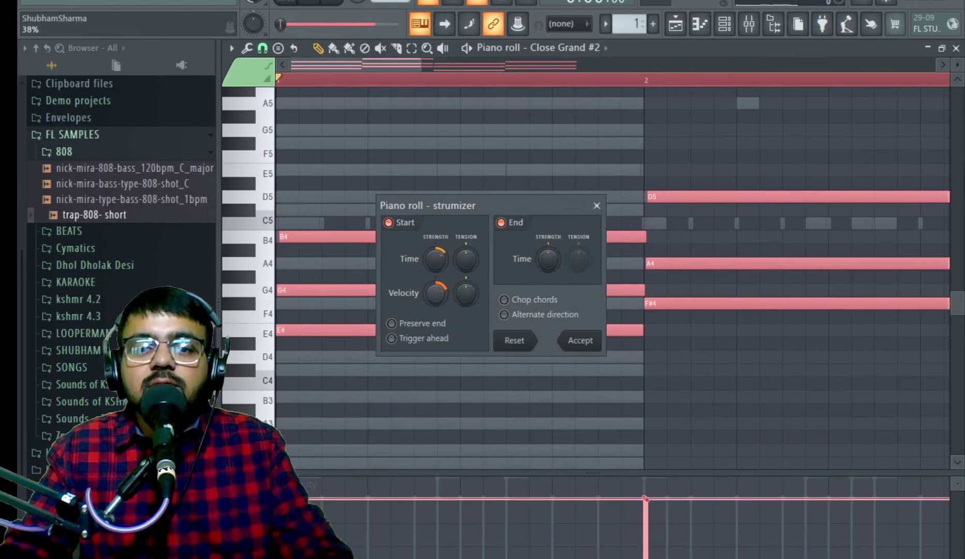
left_click(572, 338)
Play the beat with the strummed Close Grand #2 chords, following their notes in the piano roll.
key("space")
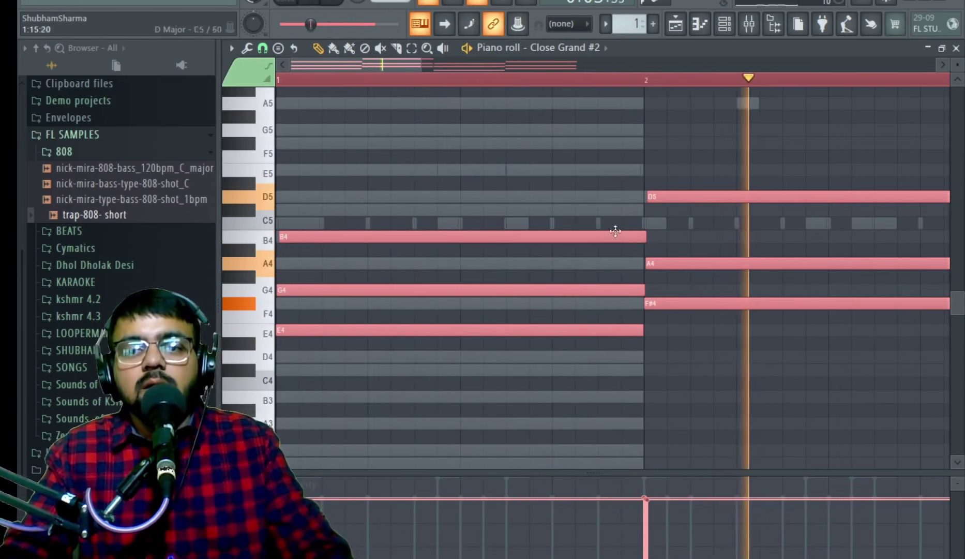
scroll(615, 238, "up", 5)
key("space")
scroll(603, 305, "down", 7)
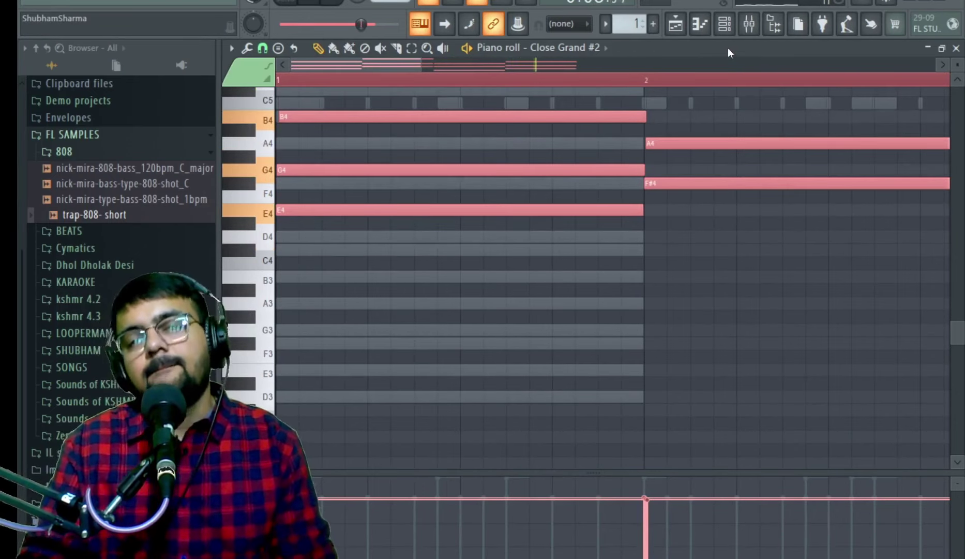
Play the arrangement of four Pattern 1 clips on Track 1 of the playlist, and stop playback.
key("space")
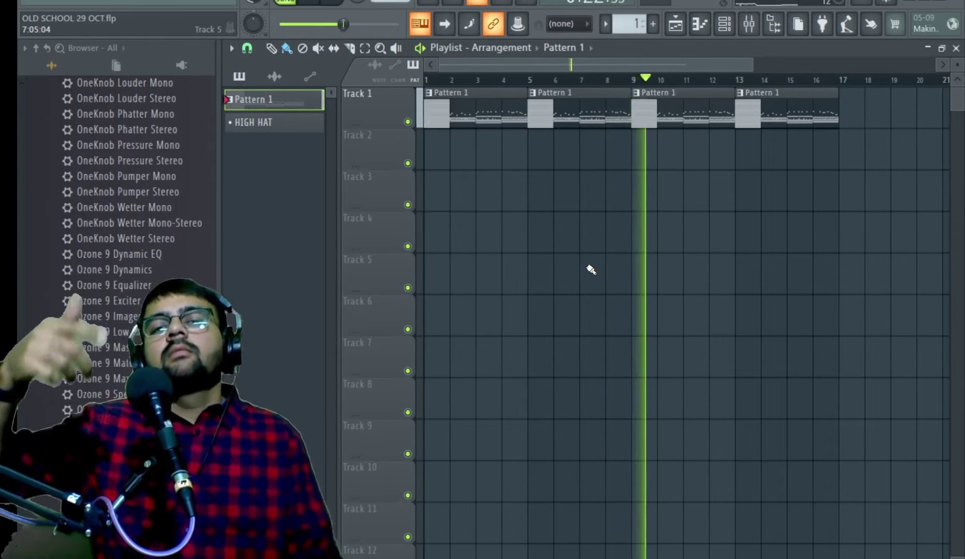
key("space")
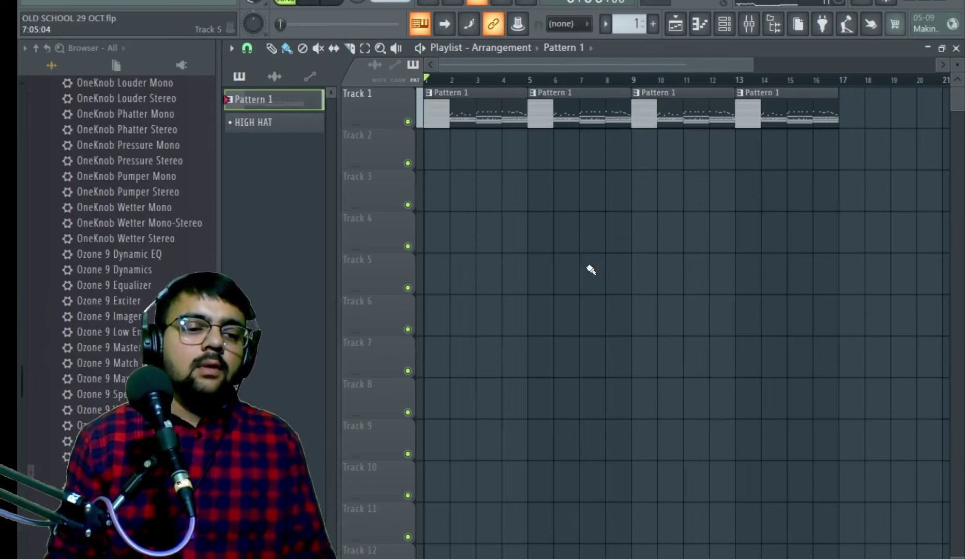